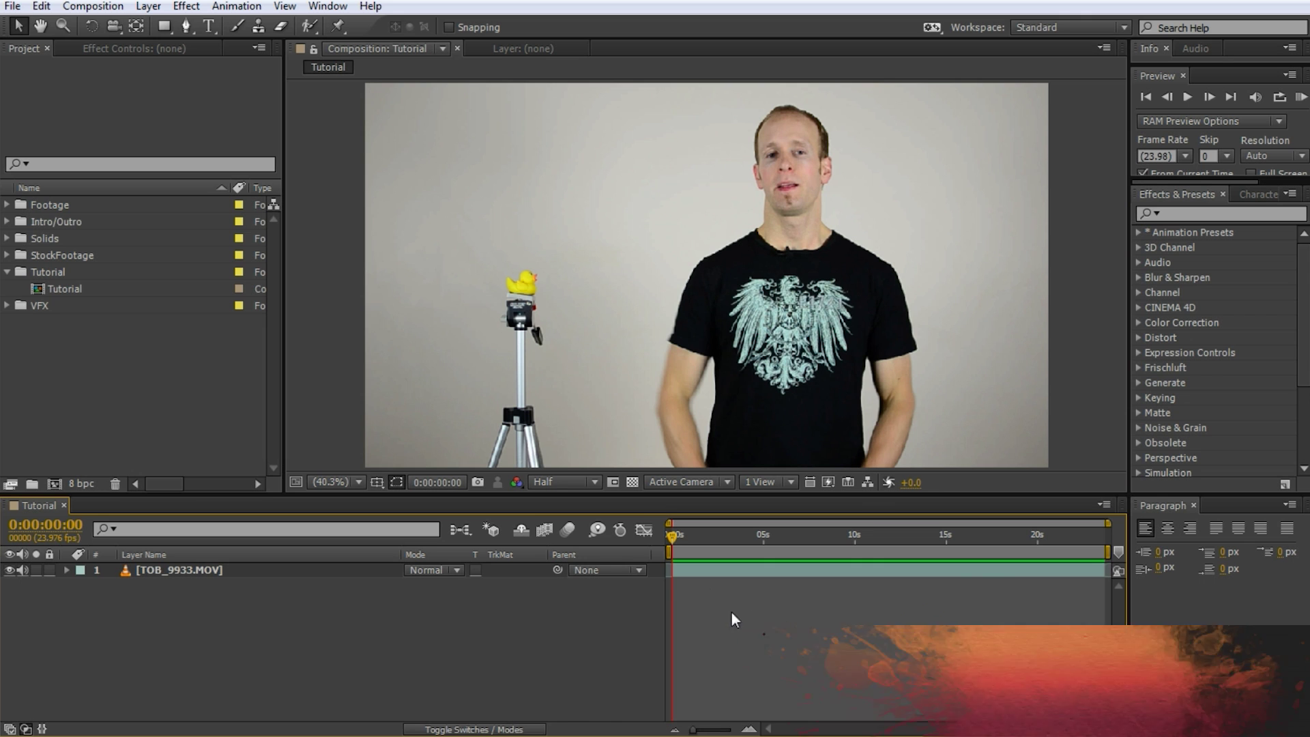
Duplicate the TOB_9933.MOV footage layer and rename the top copy 'Glowing Duck'.
left_click_drag(673, 536, 641, 571)
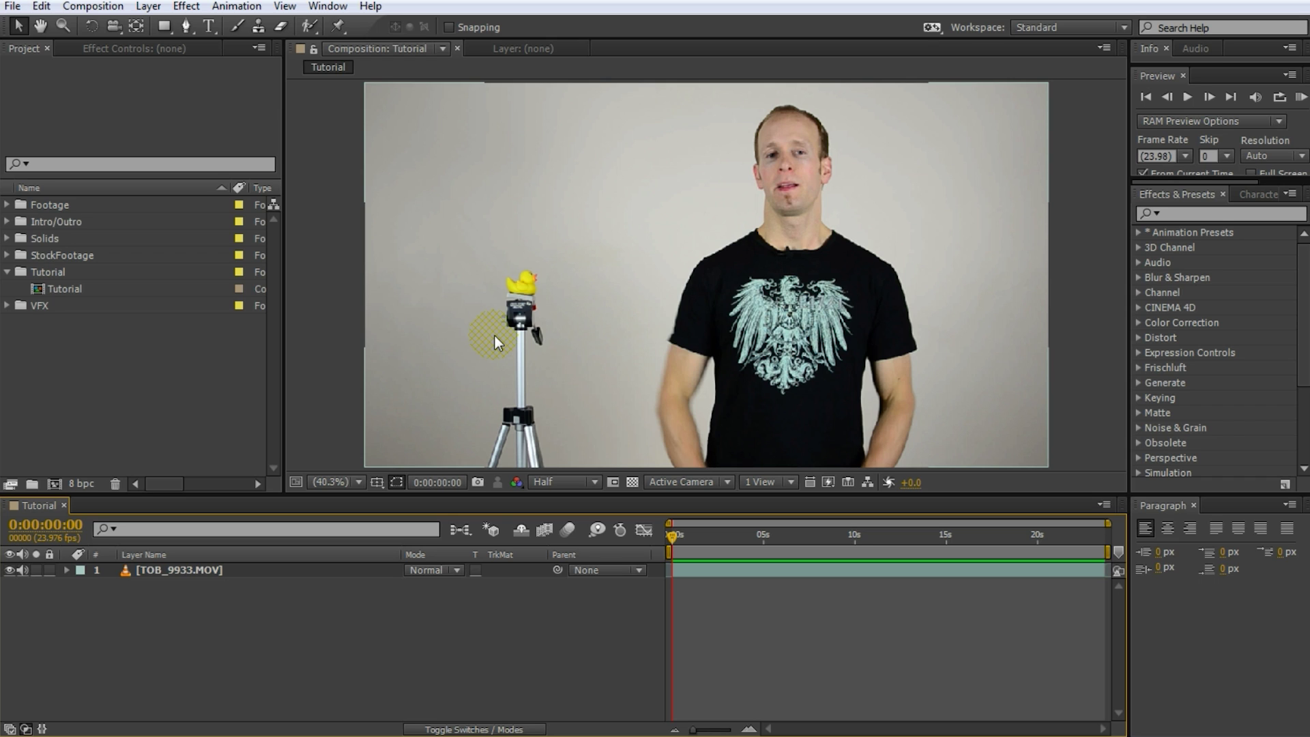
left_click(210, 571)
left_click(42, 6)
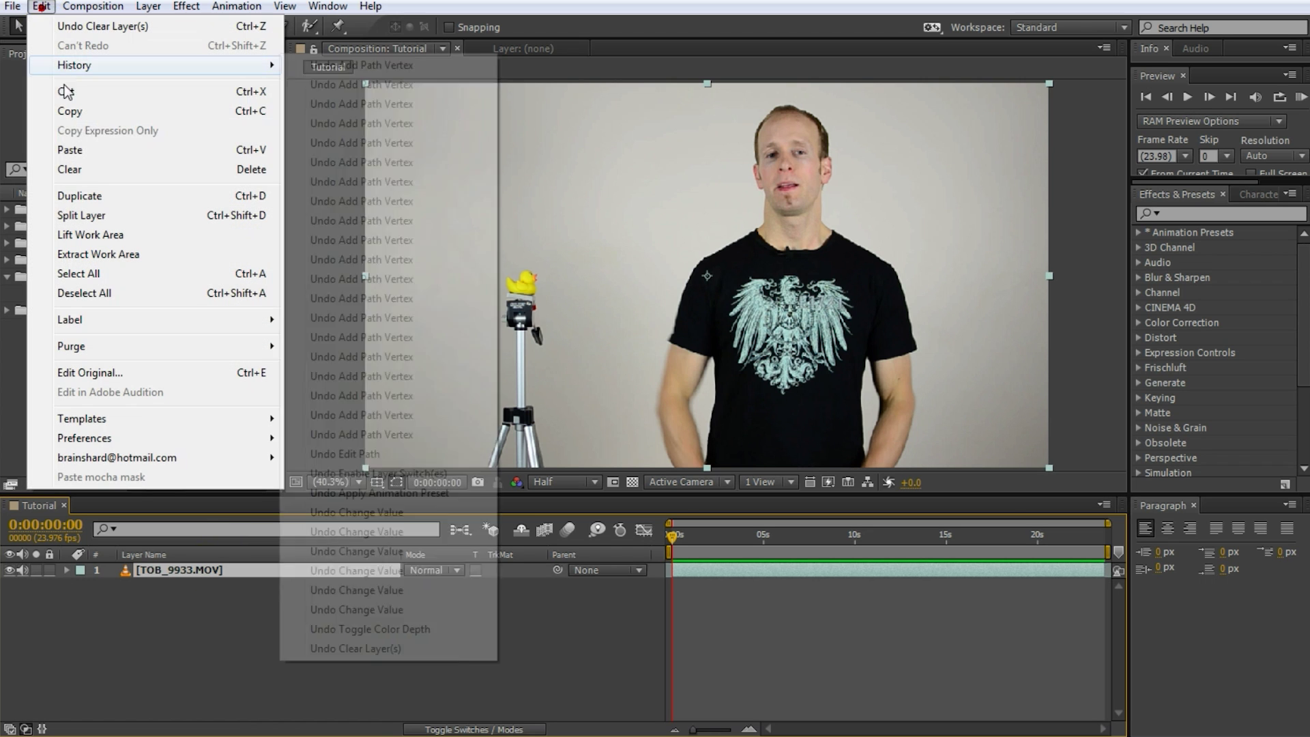
left_click(78, 196)
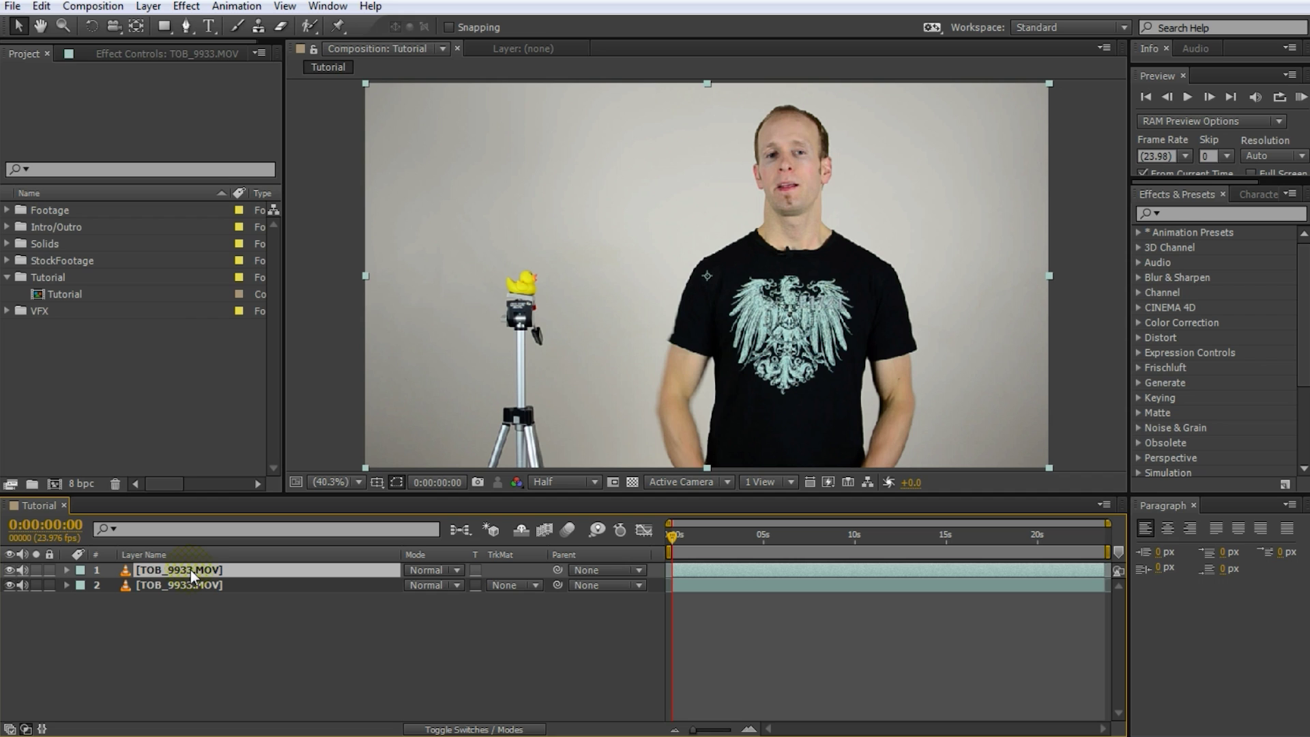
key("Return")
type("Glowing Duck")
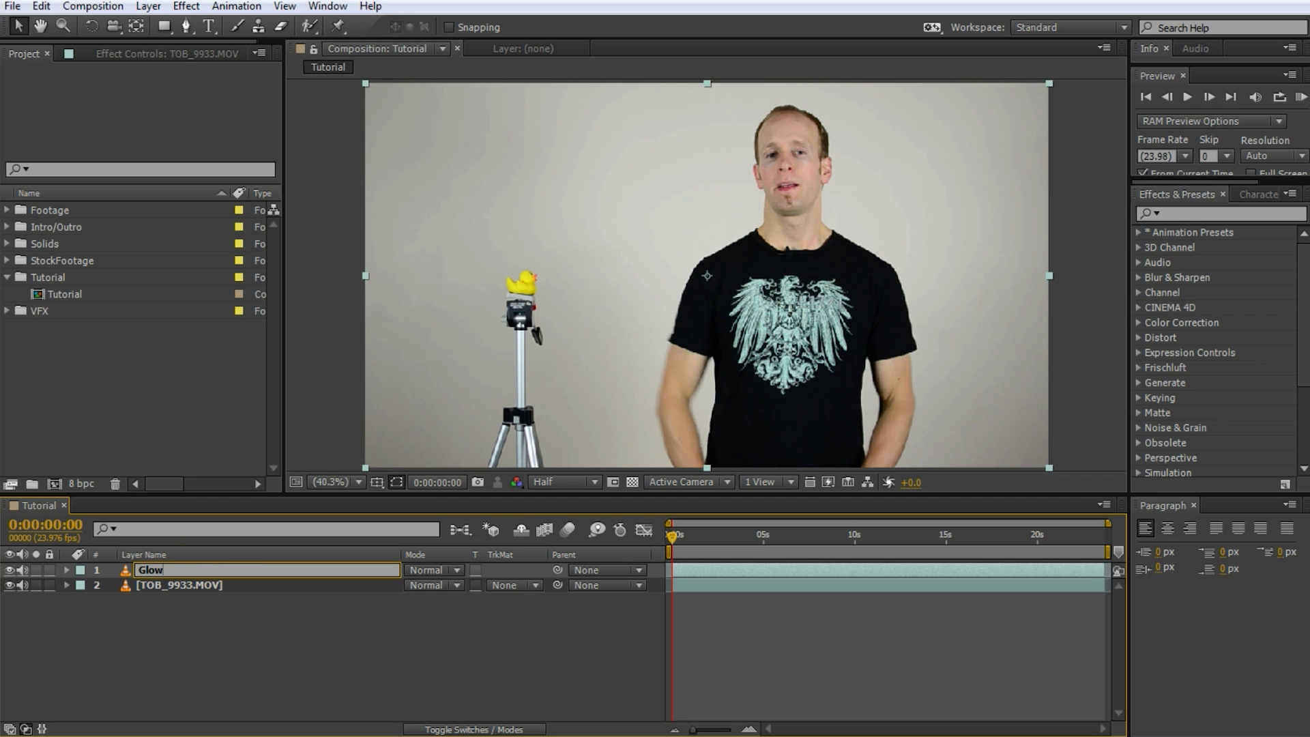
left_click(190, 570)
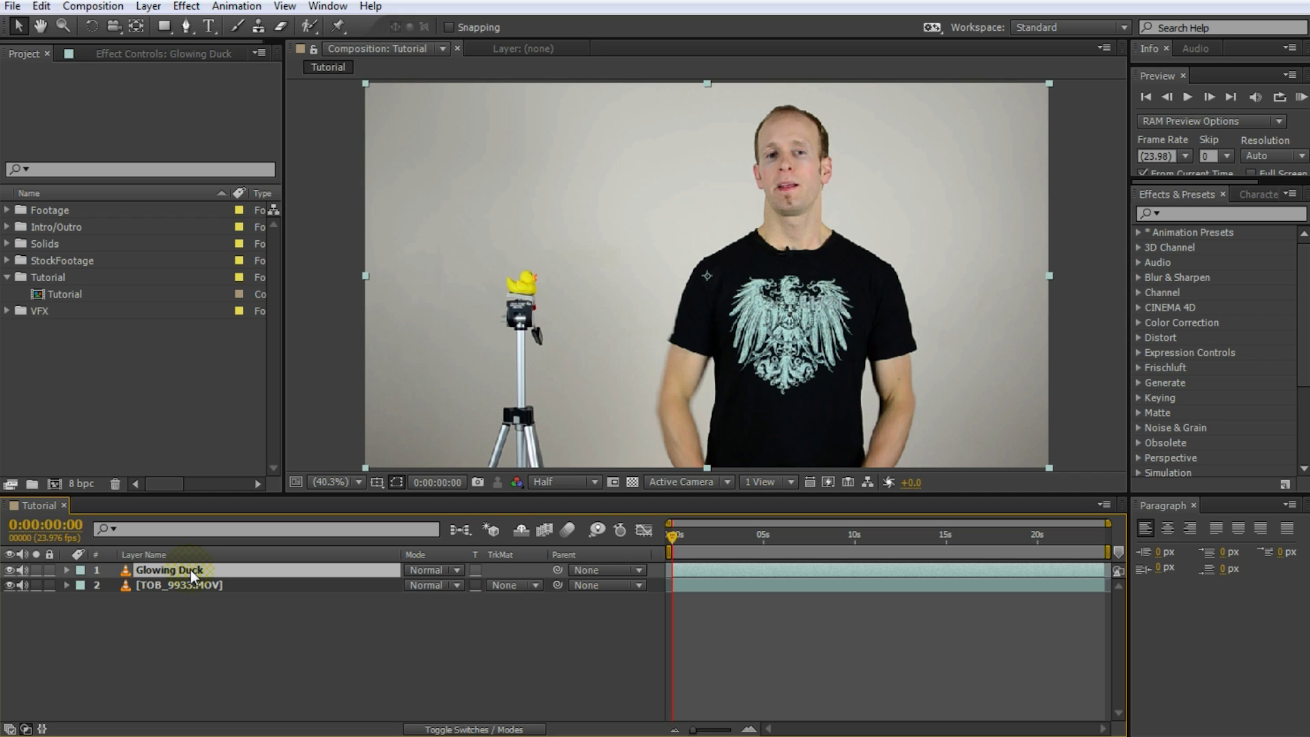
Zoom the viewer to 200% and centre it on the rubber duck.
scroll(494, 284, "up", 1)
left_click_drag(460, 286, 729, 290)
scroll(728, 290, "up", 2)
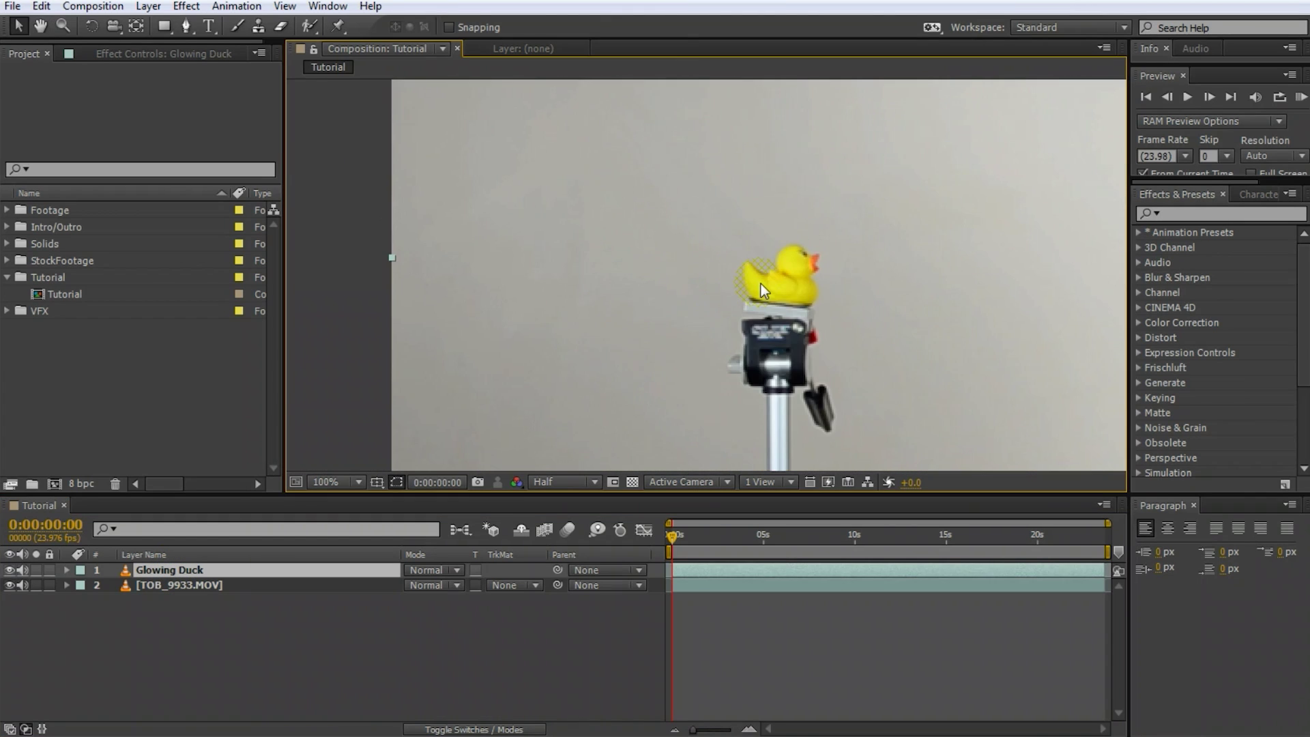
left_click_drag(846, 289, 726, 288)
key("v")
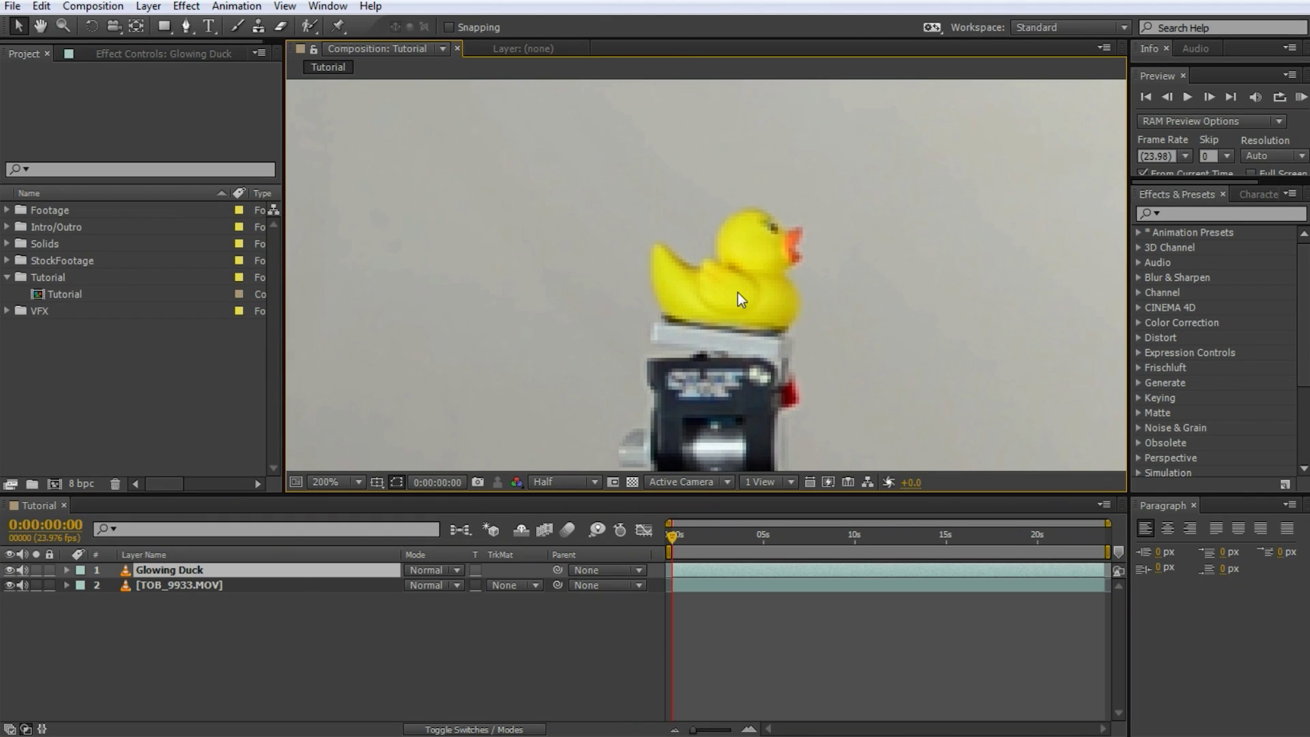
Trace a closed Pen-tool mask around the rubber duck's body, beak, head and back.
left_click(189, 30)
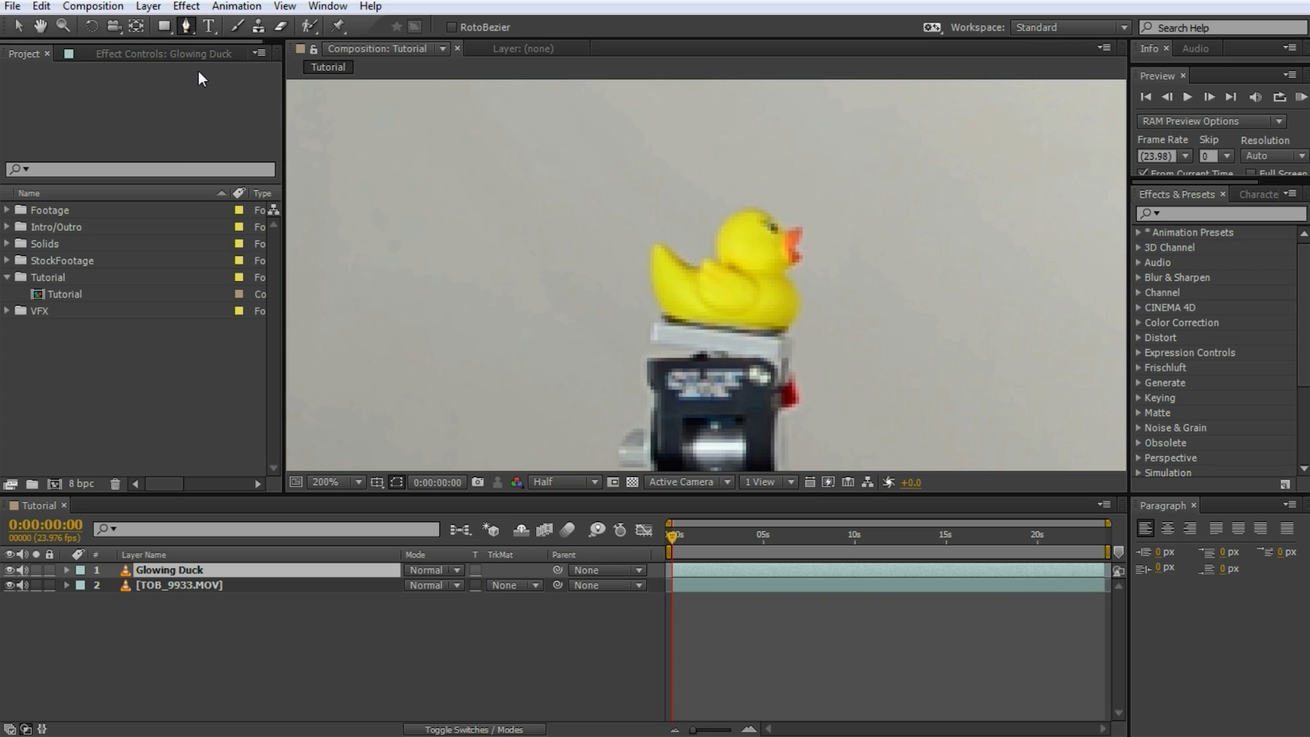
left_click(728, 321)
left_click(759, 321)
left_click(785, 327)
left_click(796, 305)
left_click(779, 273)
left_click(797, 255)
left_click(799, 230)
left_click(784, 230)
left_click(769, 220)
left_click(754, 211)
left_click(737, 214)
left_click(724, 227)
left_click(721, 241)
left_click(722, 255)
left_click(726, 267)
left_click(708, 263)
left_click(727, 321)
Solo the Glowing Duck layer so only the masked duck shows against black.
left_click(521, 654)
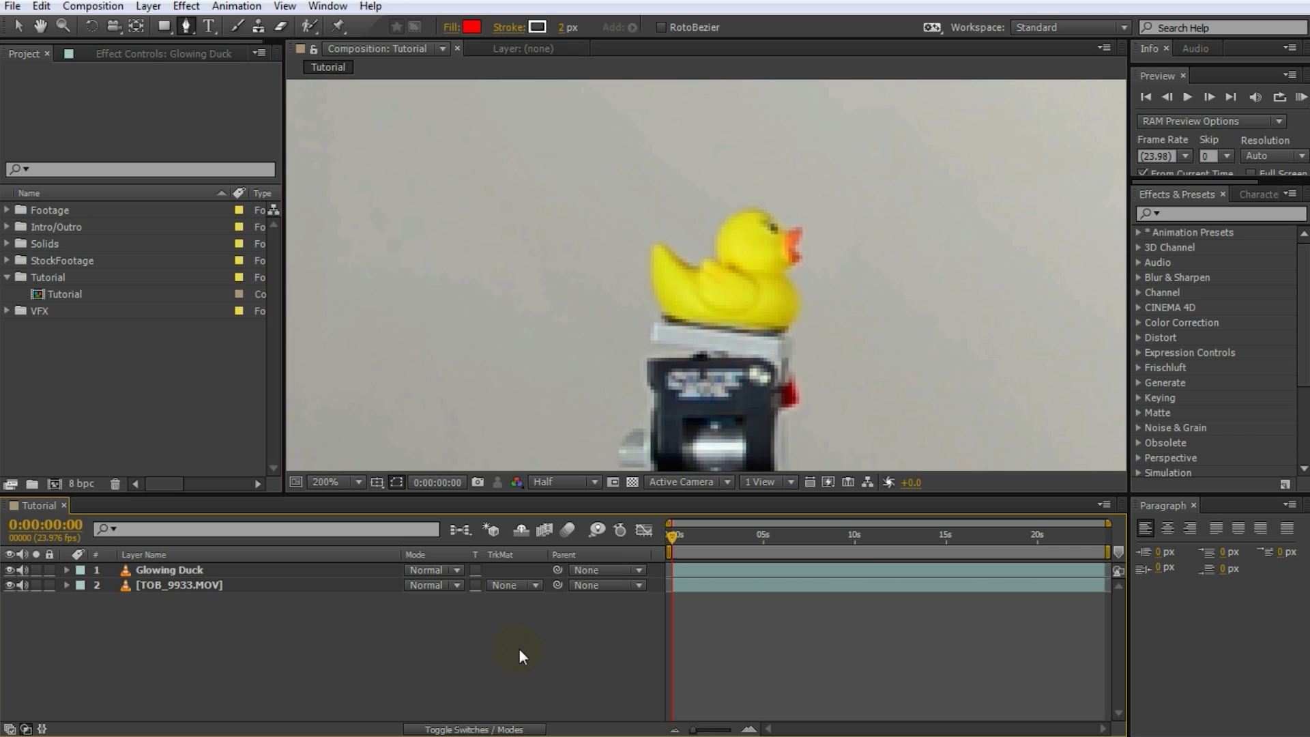
left_click(170, 573)
left_click(34, 569)
left_click(201, 643)
key("h")
left_click_drag(746, 272, 755, 304)
key("g")
left_click(201, 573)
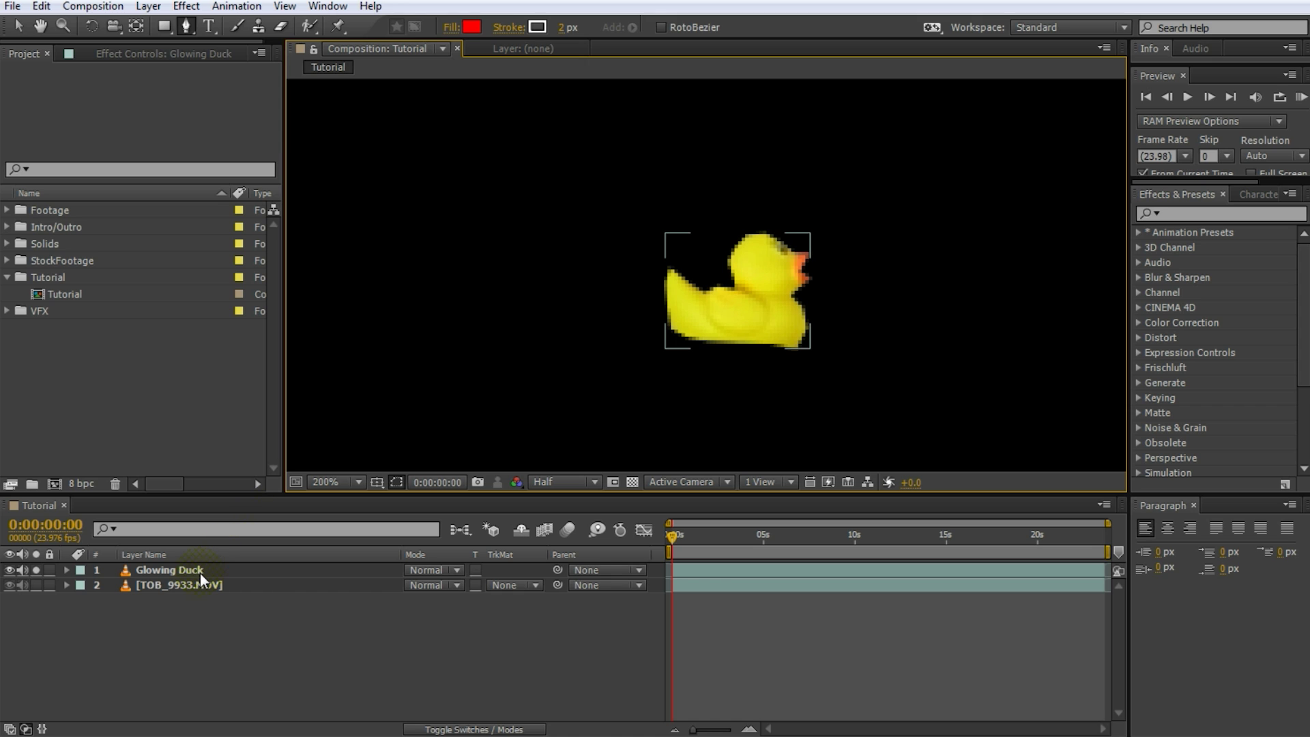
Find 'glow' in Effects & Presets and apply Stylize > Glow to Glowing Duck.
left_click(1210, 214)
type("glow")
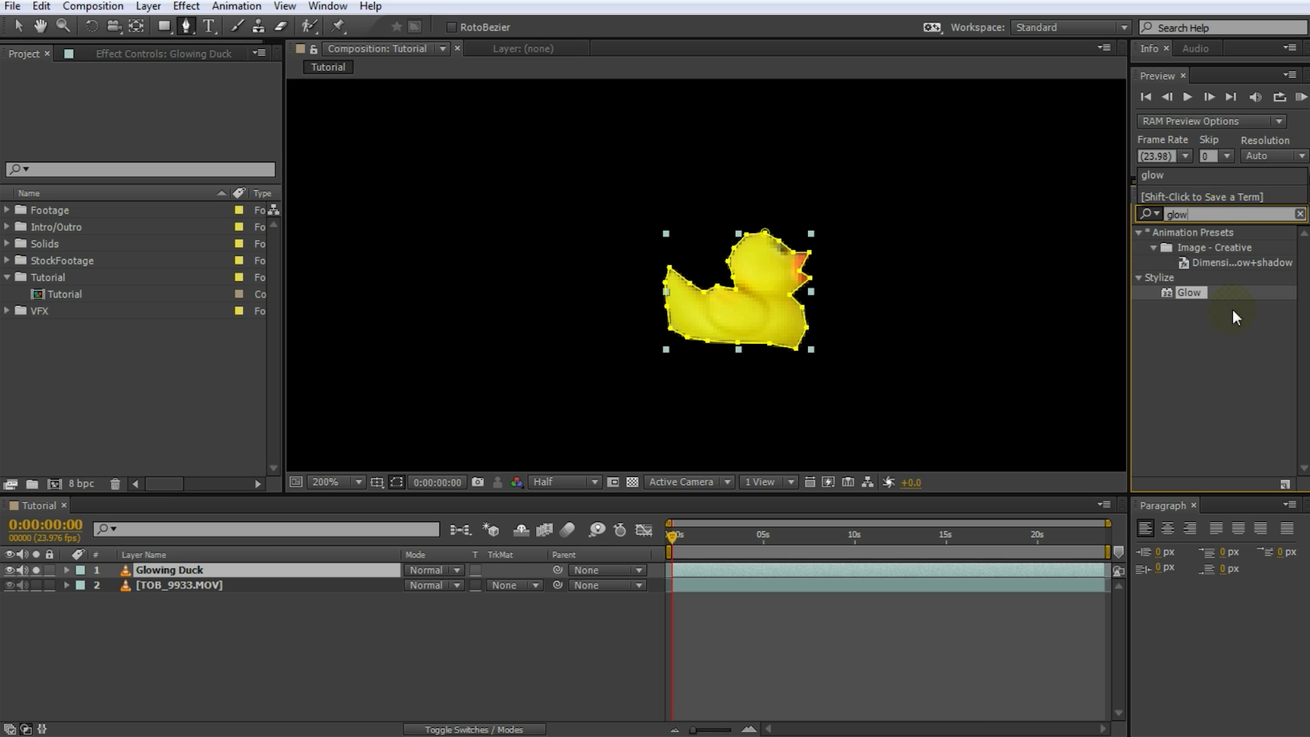
mouse_move(1194, 293)
left_mouse_down()
mouse_move(787, 445)
mouse_move(154, 565)
mouse_move(179, 571)
left_mouse_up()
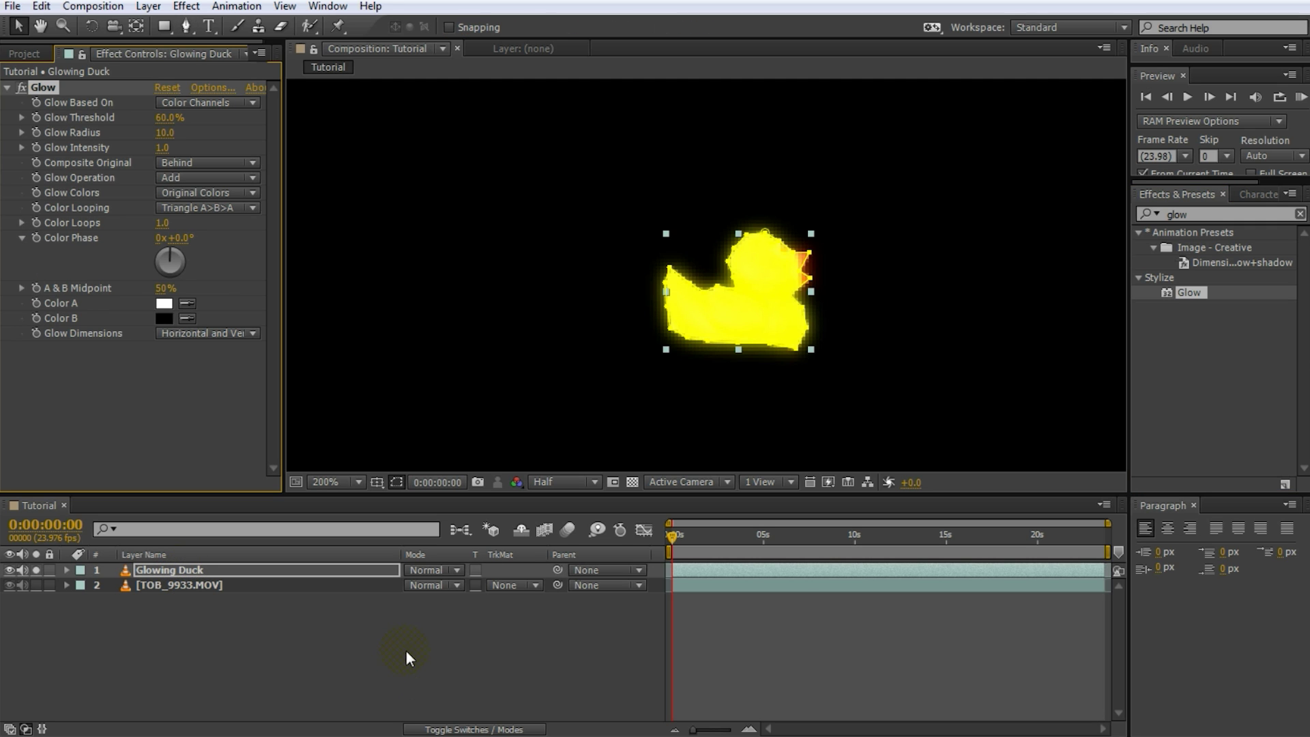
Keep Glow Based On at Color Channels and set Glow Threshold to 82.4%.
left_click(427, 644)
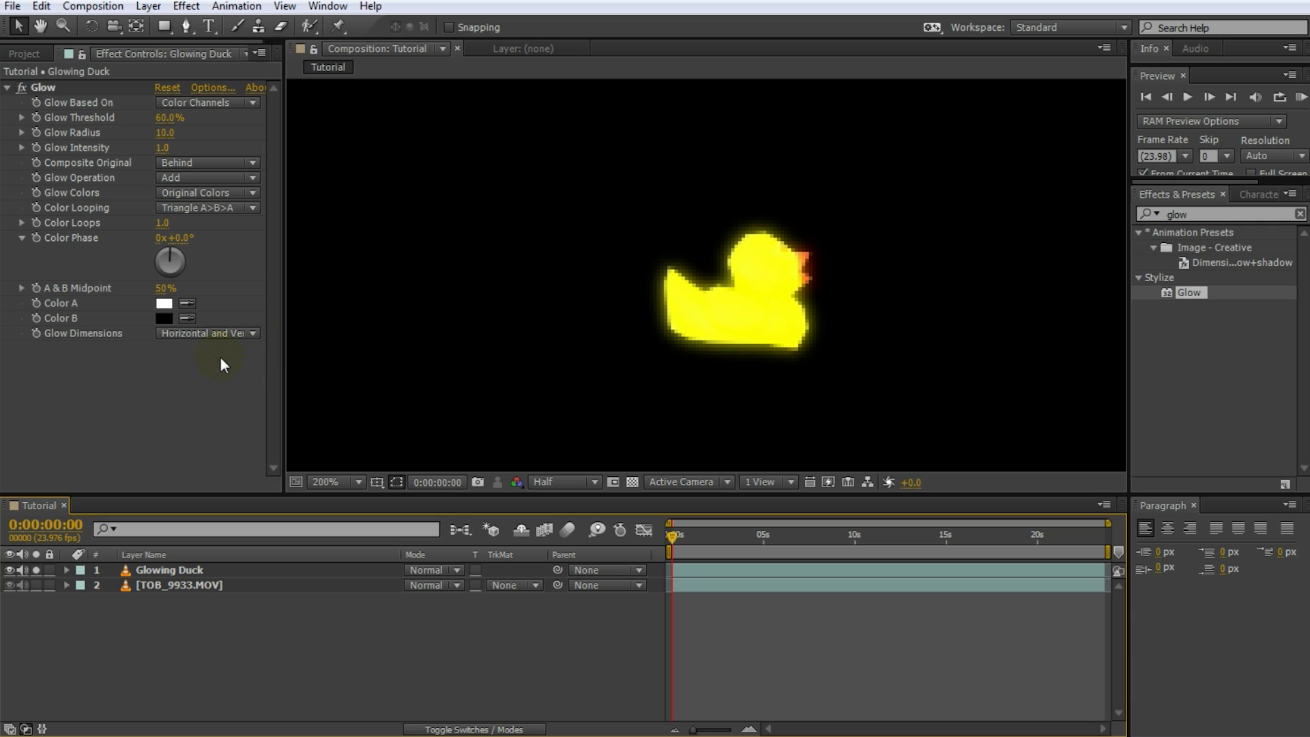
left_click(252, 104)
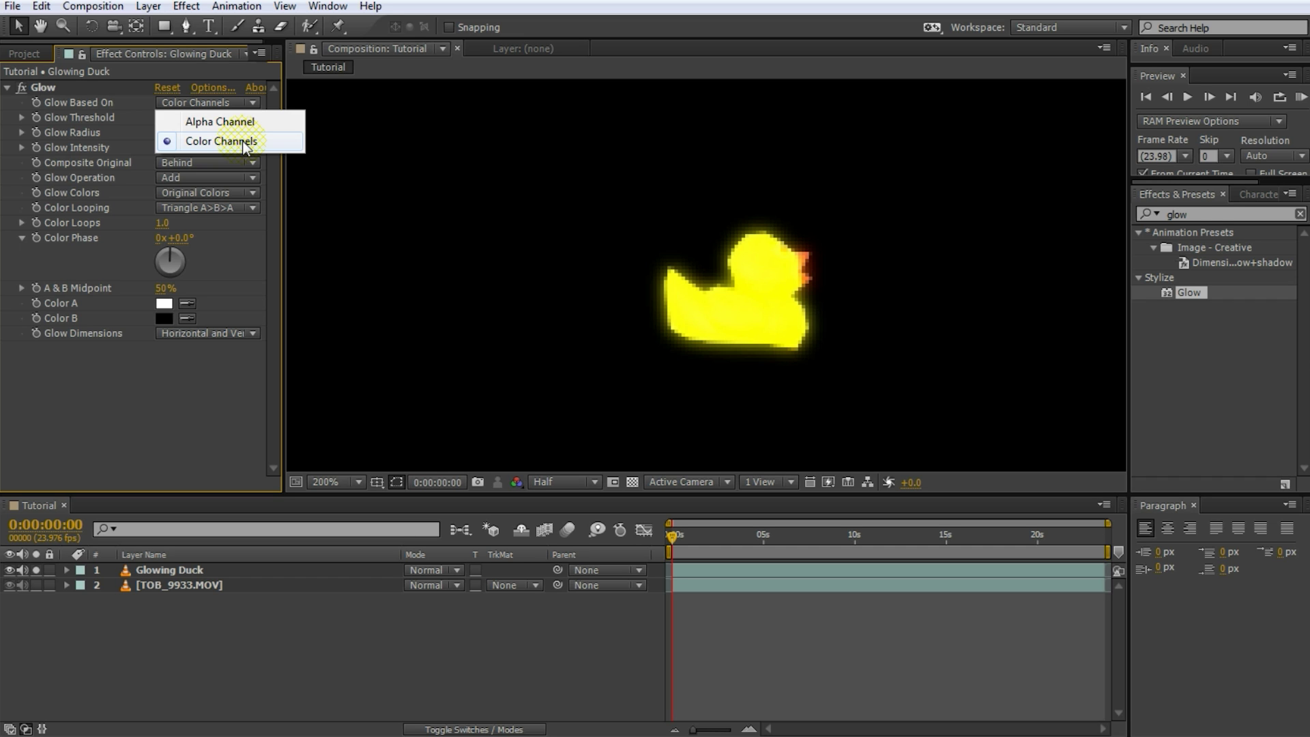
left_click(243, 143)
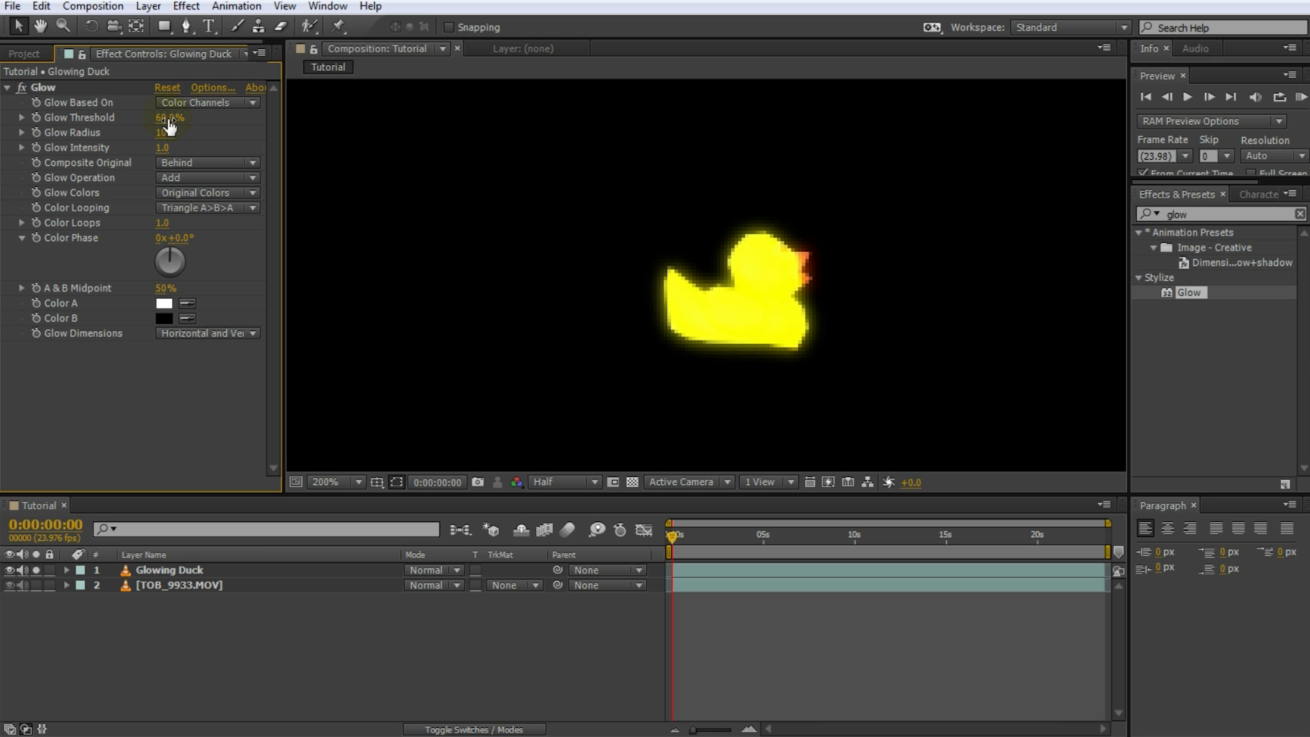
left_click_drag(169, 125, 268, 128)
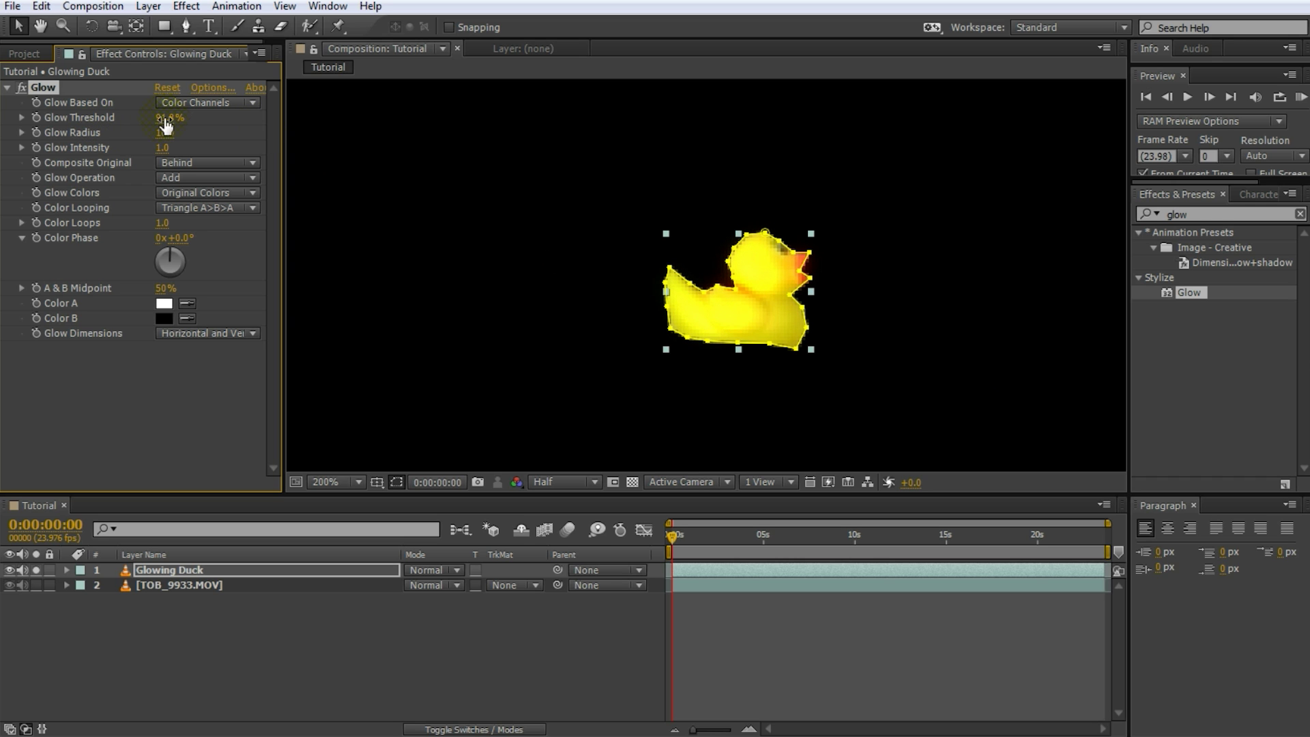
left_click_drag(168, 117, 153, 146)
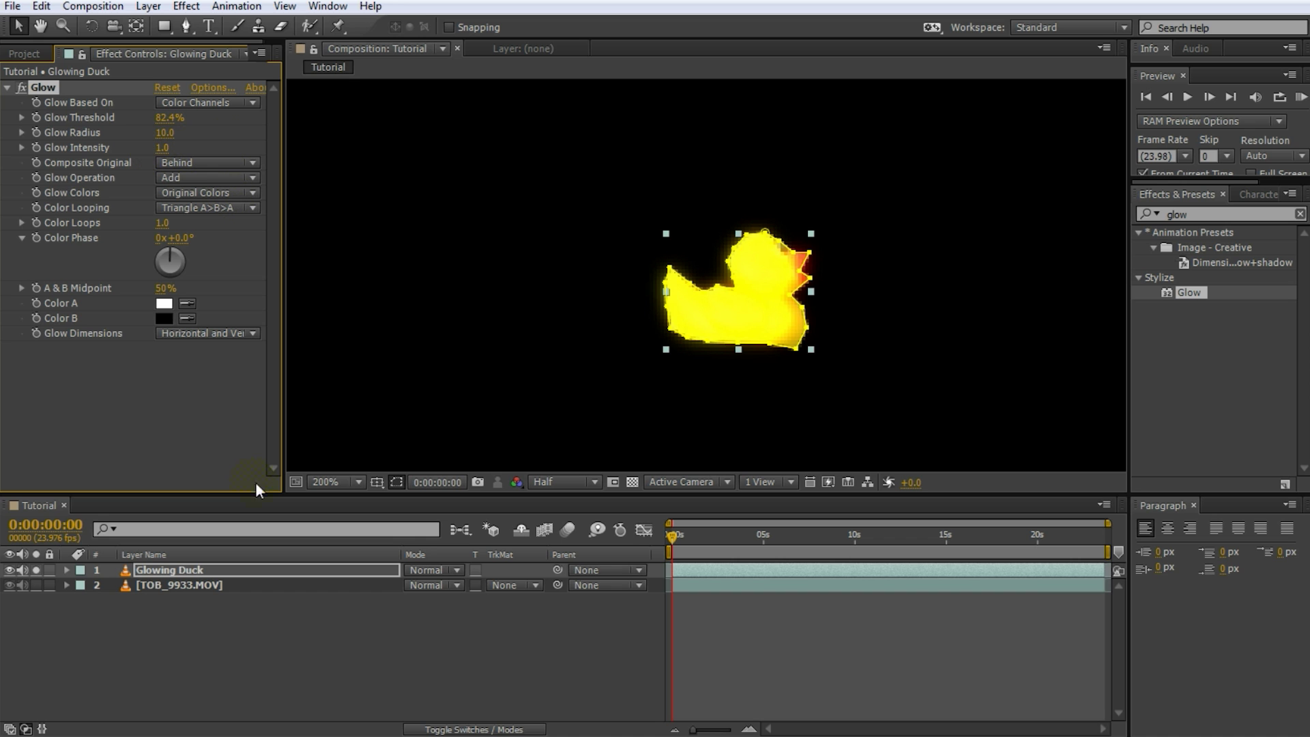
left_click(264, 631)
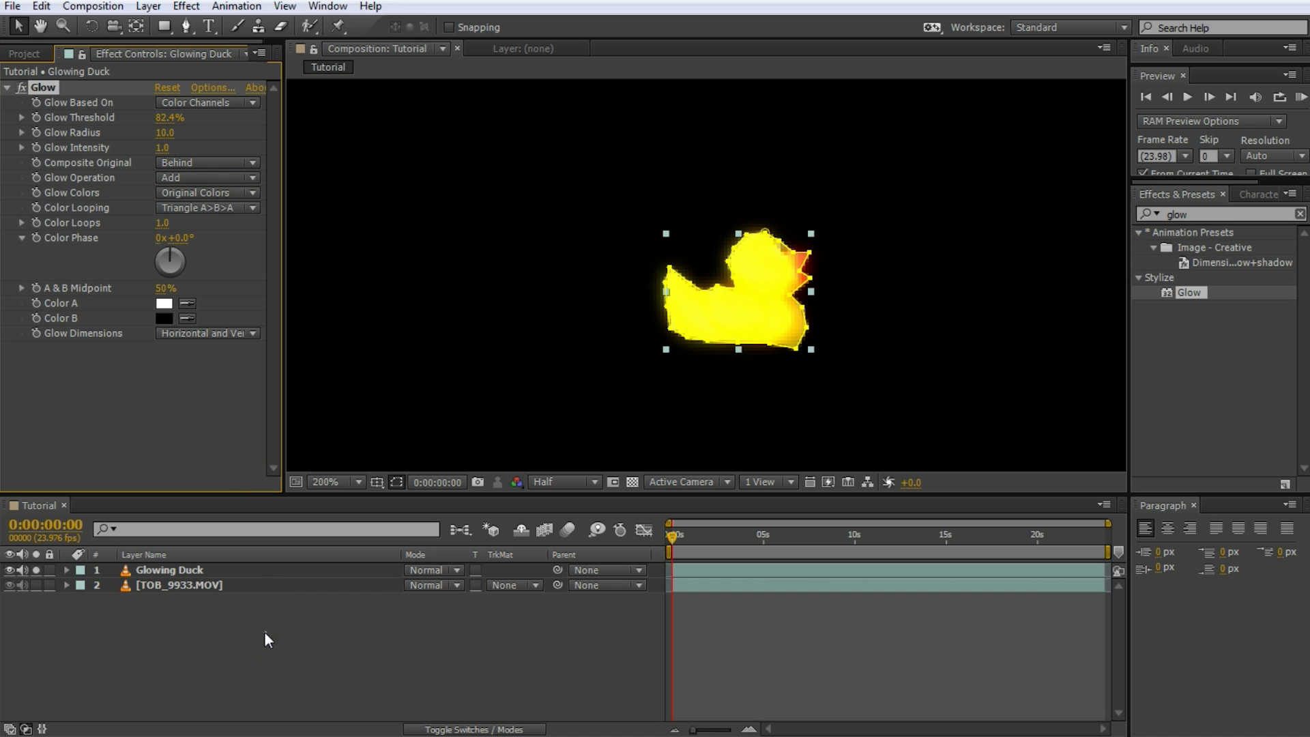
Raise Glow Intensity and widen the Glow Radius to 261.0.
left_click_drag(165, 139, 267, 142)
left_click(167, 133)
type("44")
key("Return")
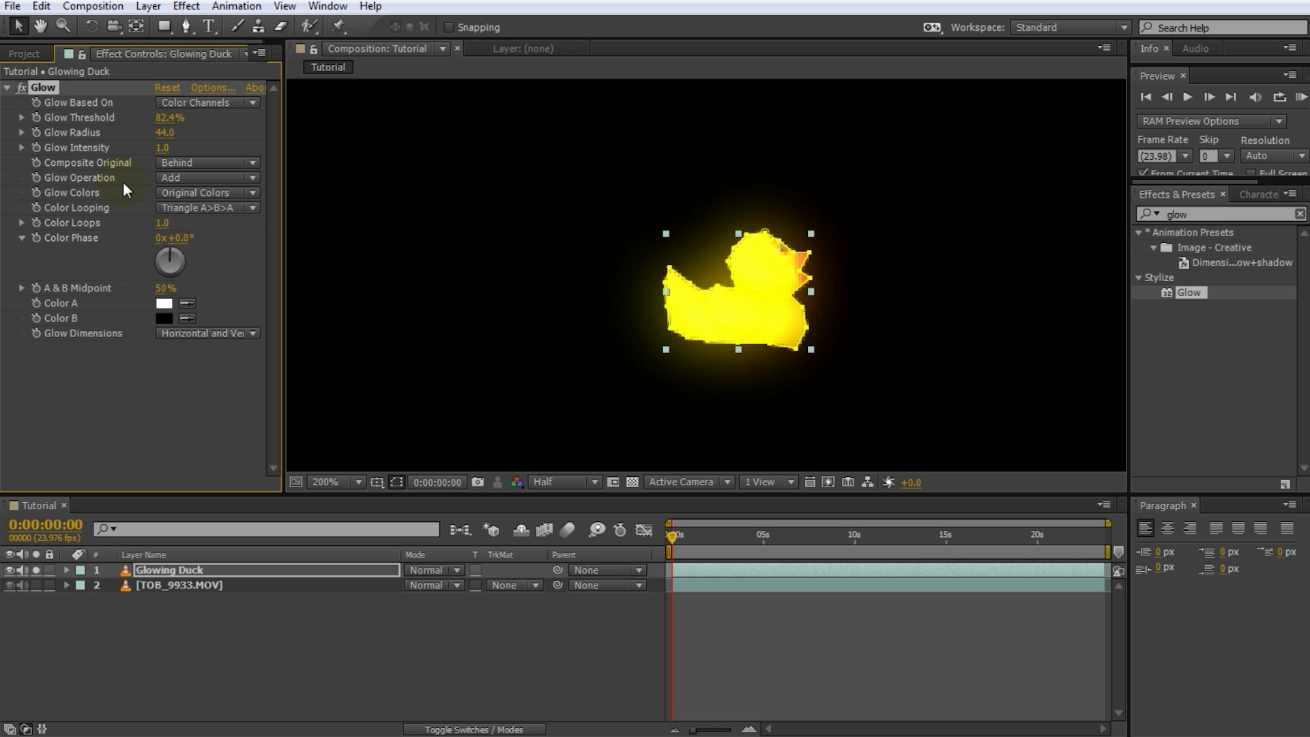
left_click_drag(161, 153, 171, 150)
left_click_drag(289, 147, 231, 165)
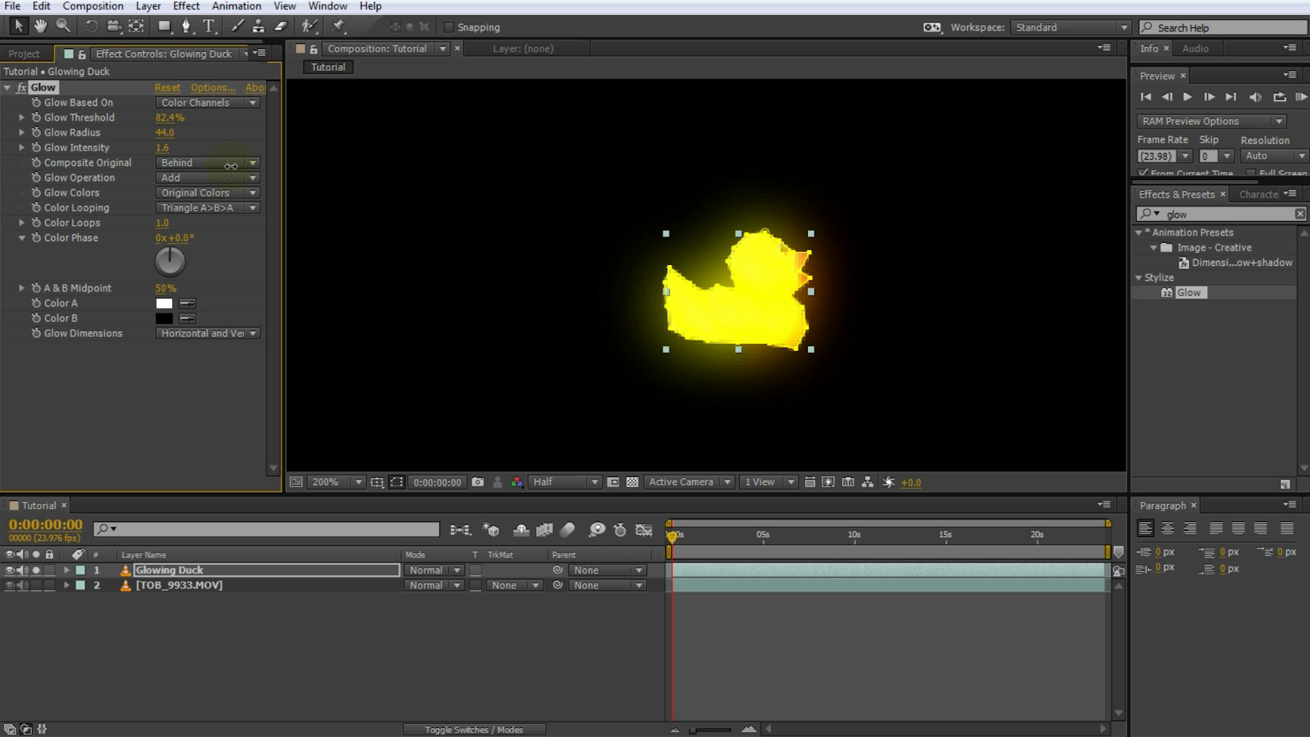
left_click_drag(165, 132, 350, 128)
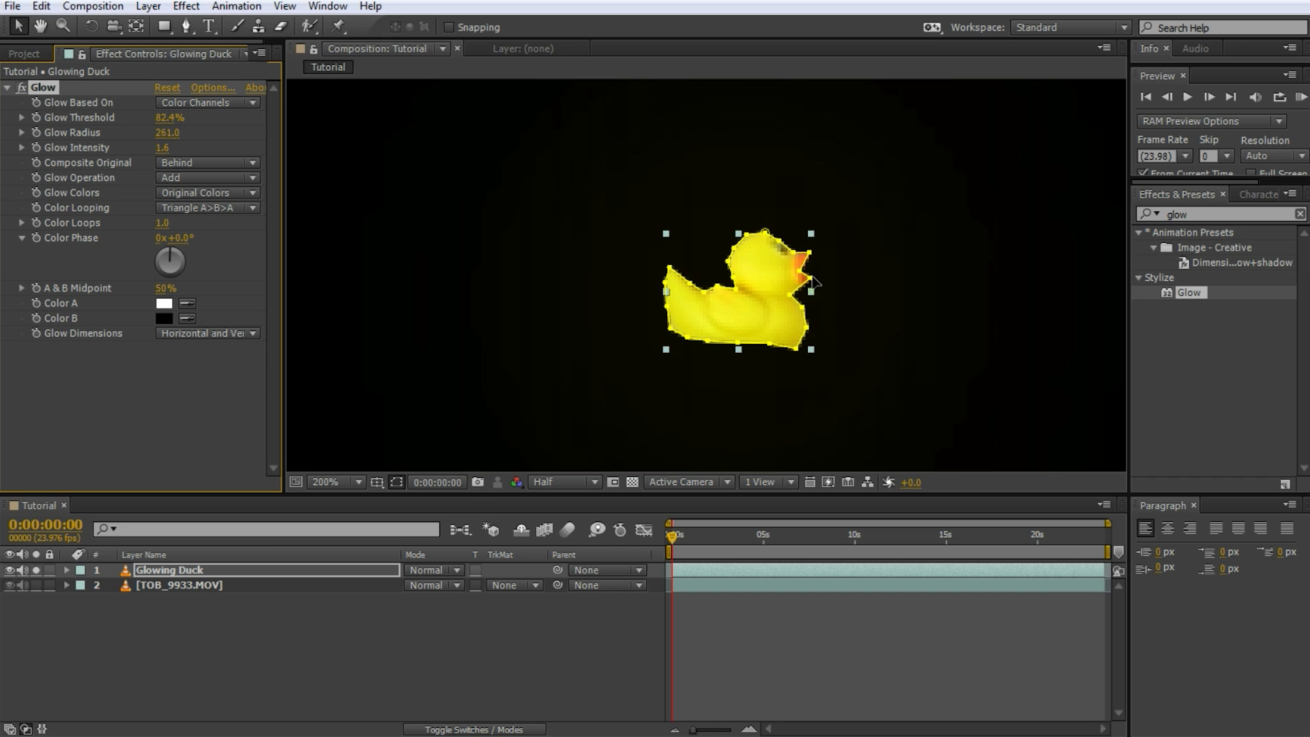
Recentre the zoomed-out duck and boost Glow Intensity to 63.1.
key("comma")
key("h")
left_click_drag(797, 273, 765, 272)
key("v")
left_click_drag(164, 147, 696, 143)
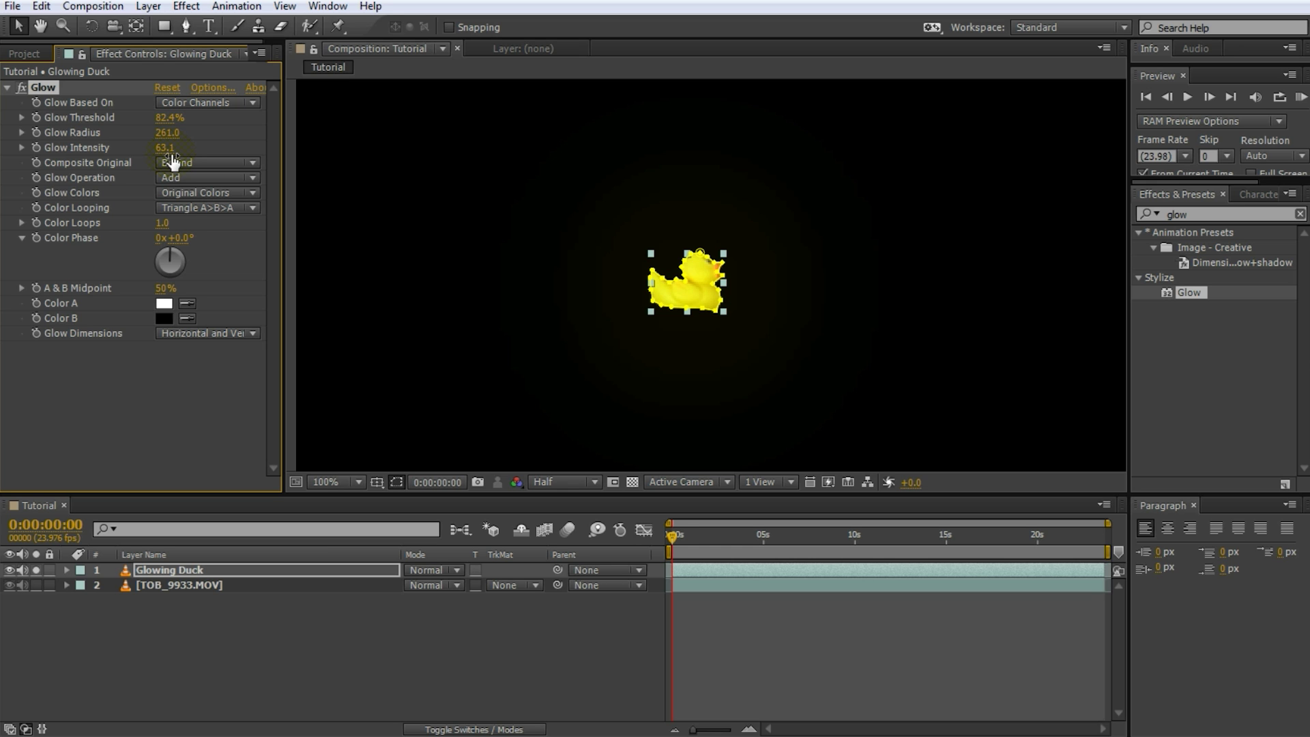
Set the project colour depth to 32 bpc, turning the glow into a bright yellow halo.
left_click(21, 54)
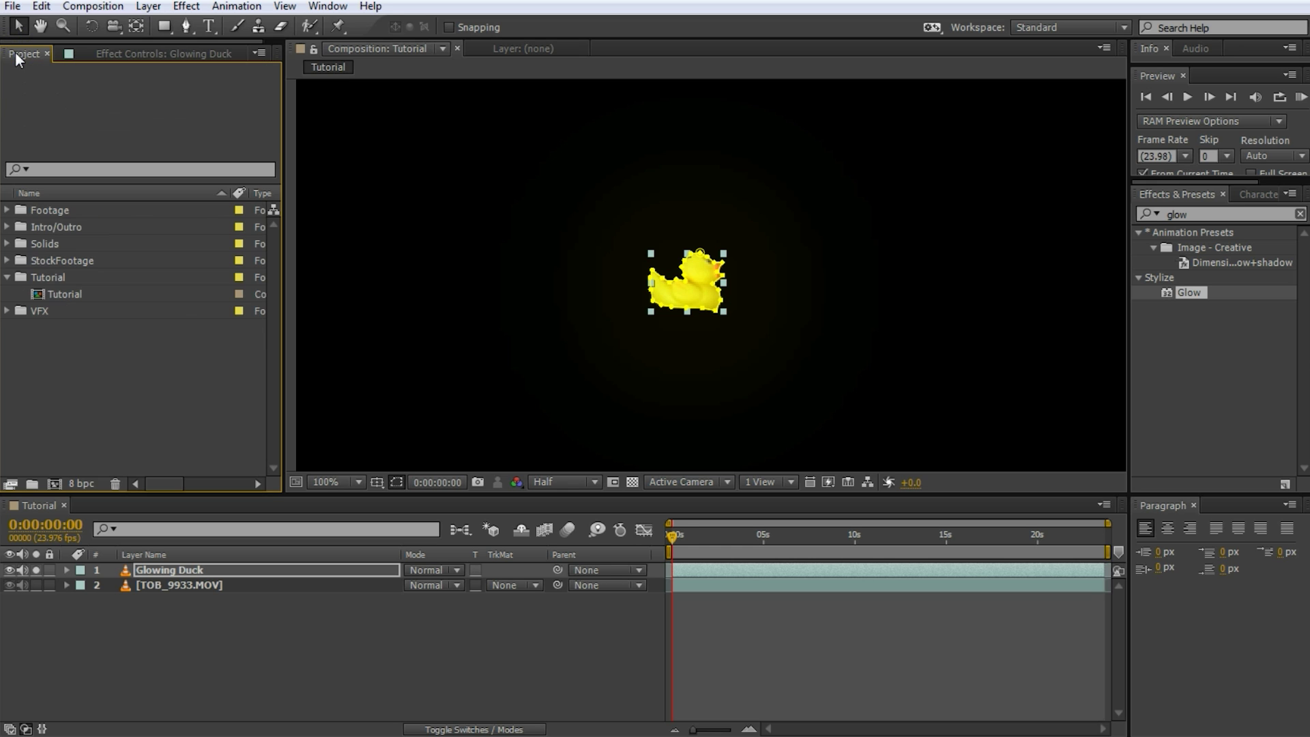
left_click(82, 484, "alt")
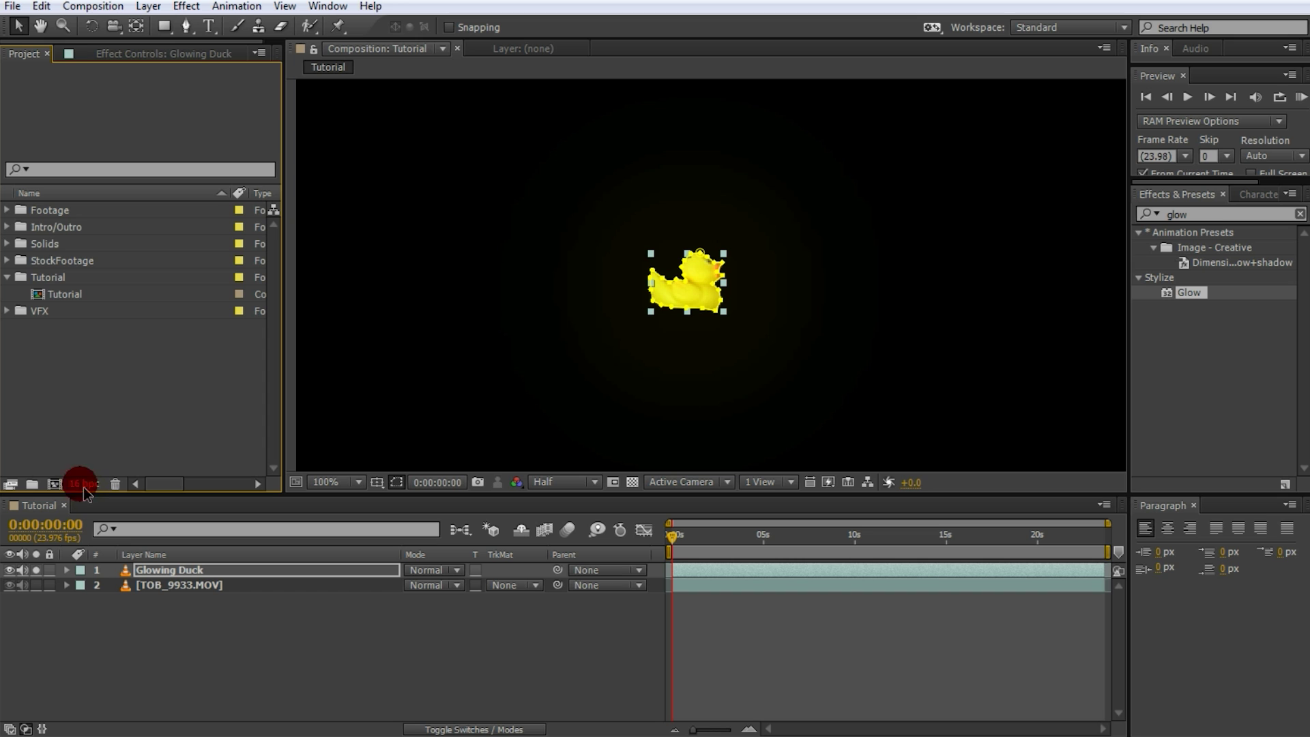
left_click(84, 484, "alt")
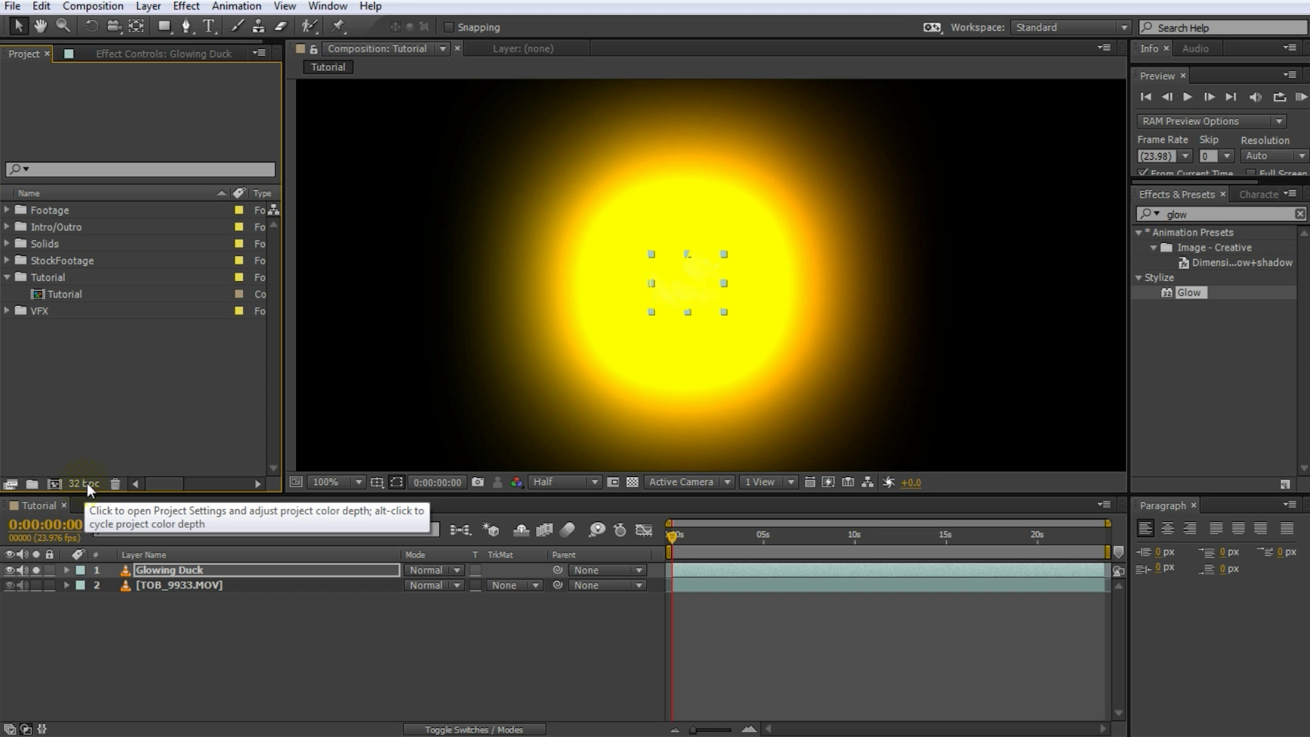
left_click(406, 383)
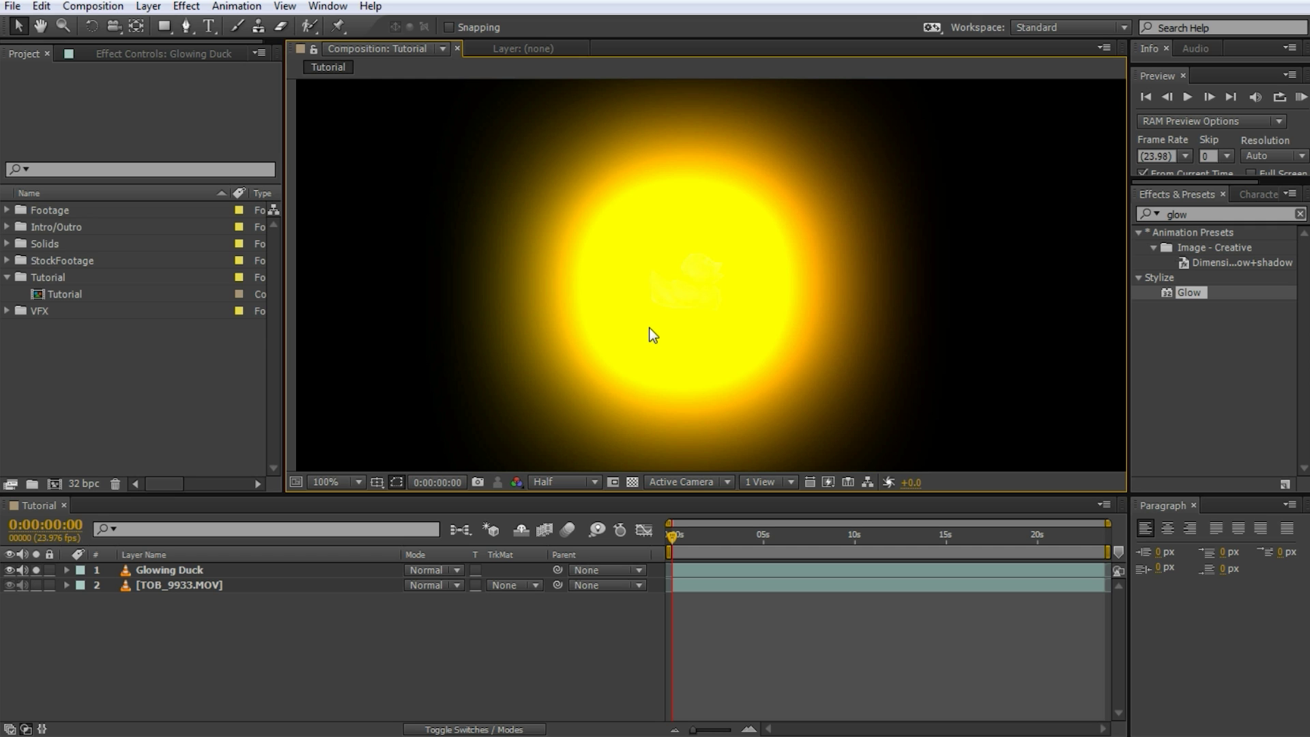
Lower the duck's Glow Intensity to 33.2 and Glow Radius to 249.0.
left_click(112, 53)
left_click(166, 570)
left_click_drag(164, 148, 129, 367)
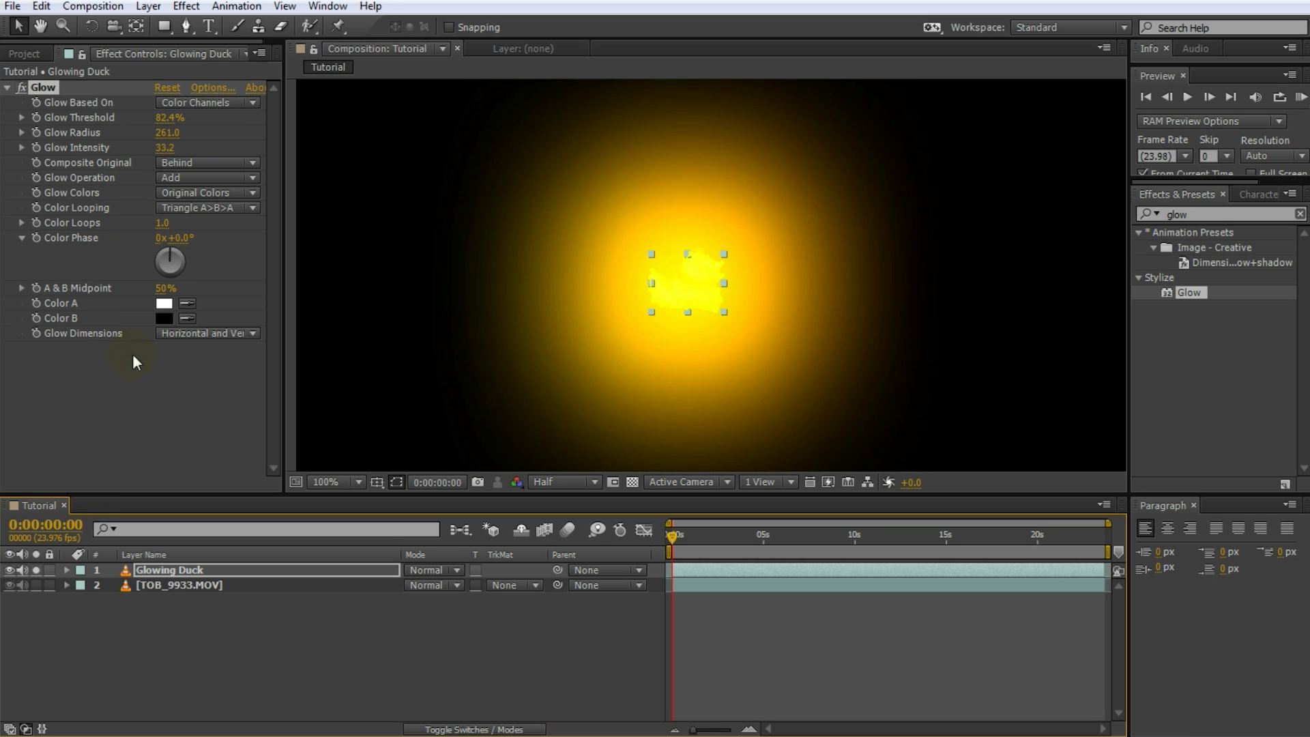
left_click_drag(166, 132, 172, 157)
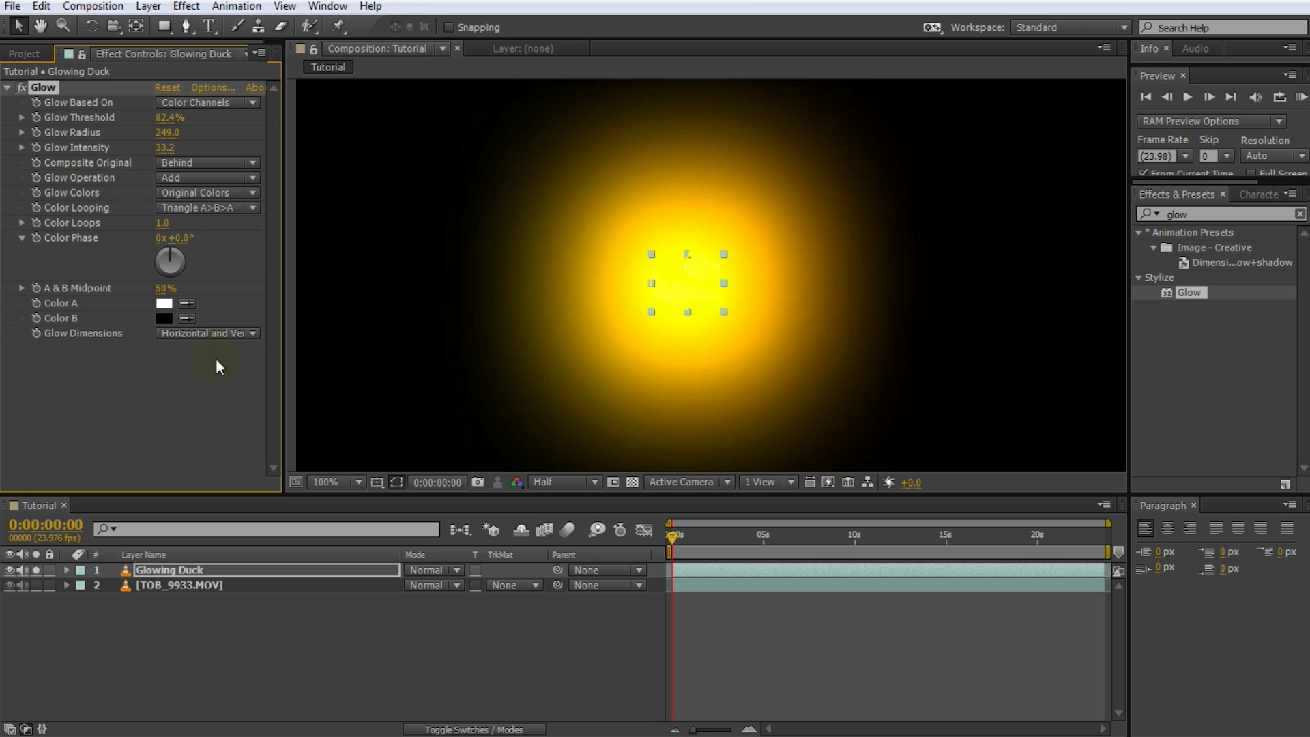
left_click(208, 404)
left_click(209, 655)
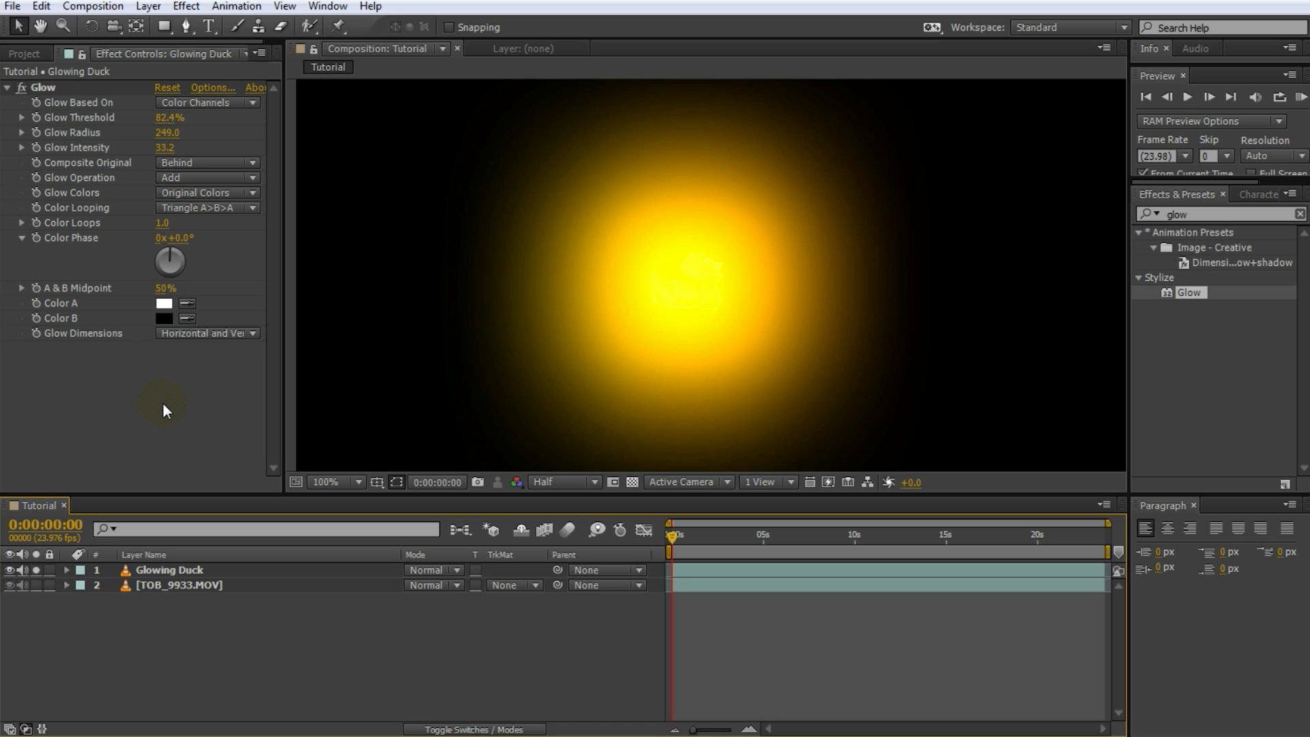
Set Composite Original to On Top so the duck shows over its glow.
left_click(104, 162)
left_click(207, 162)
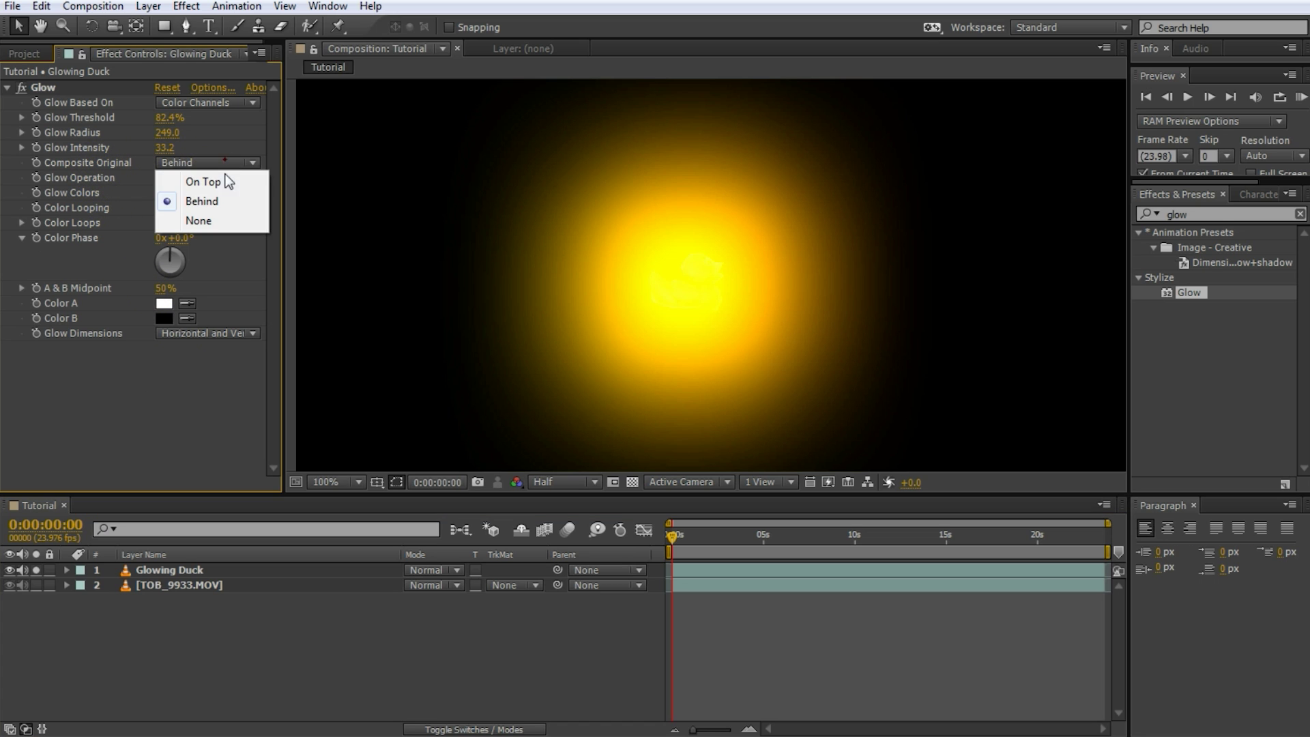
left_click(219, 179)
left_click(437, 706)
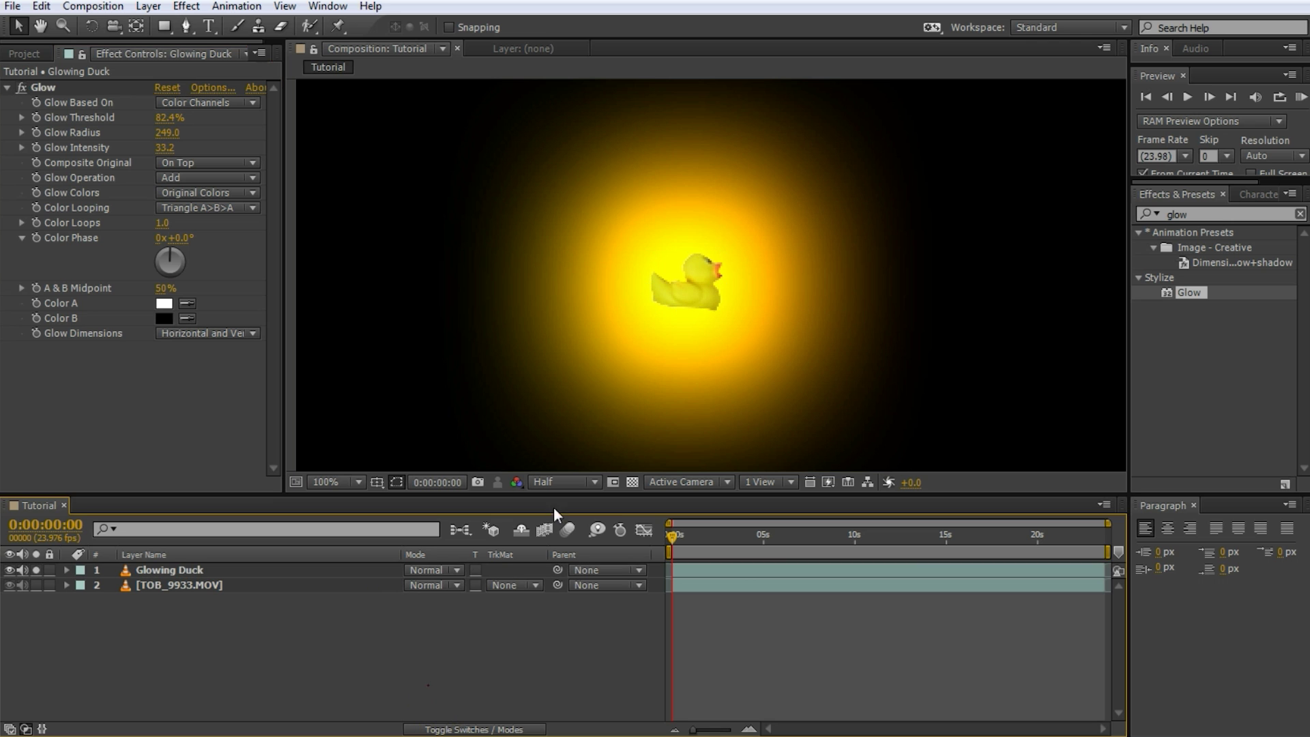
scroll(722, 264, "up", 1)
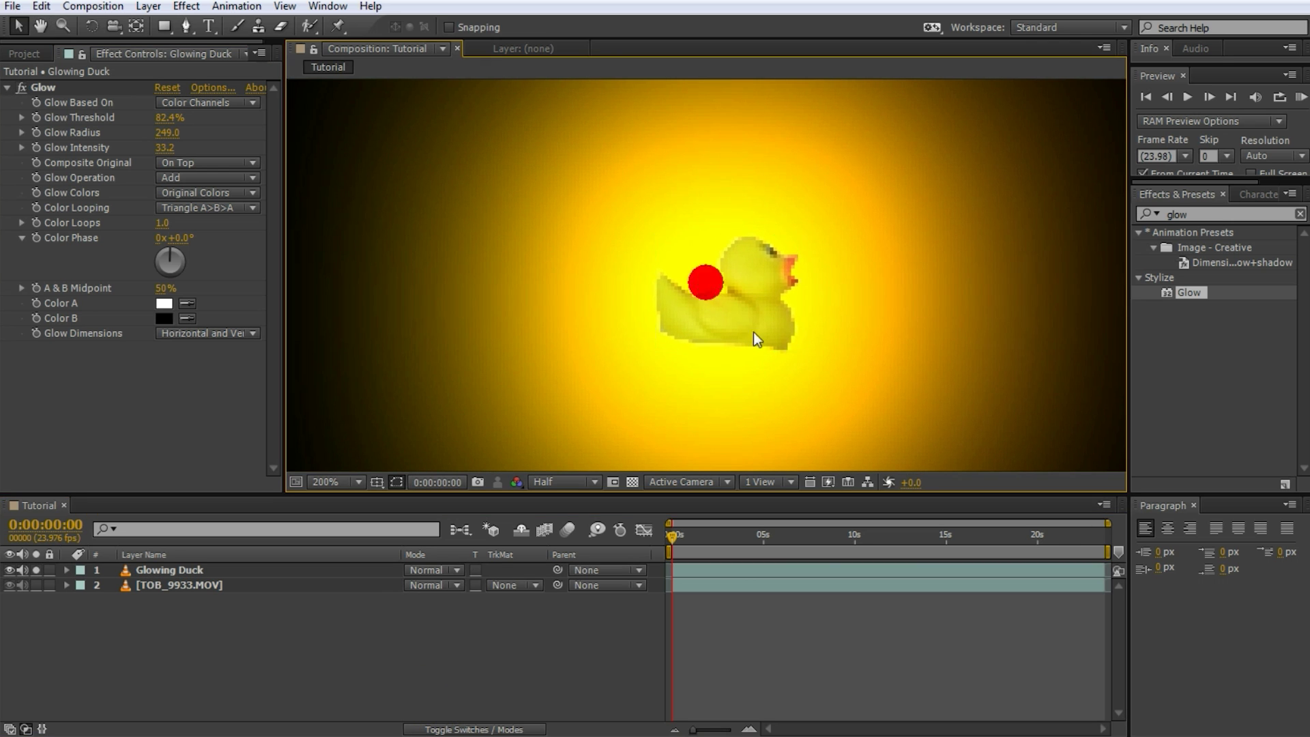
left_click(199, 165)
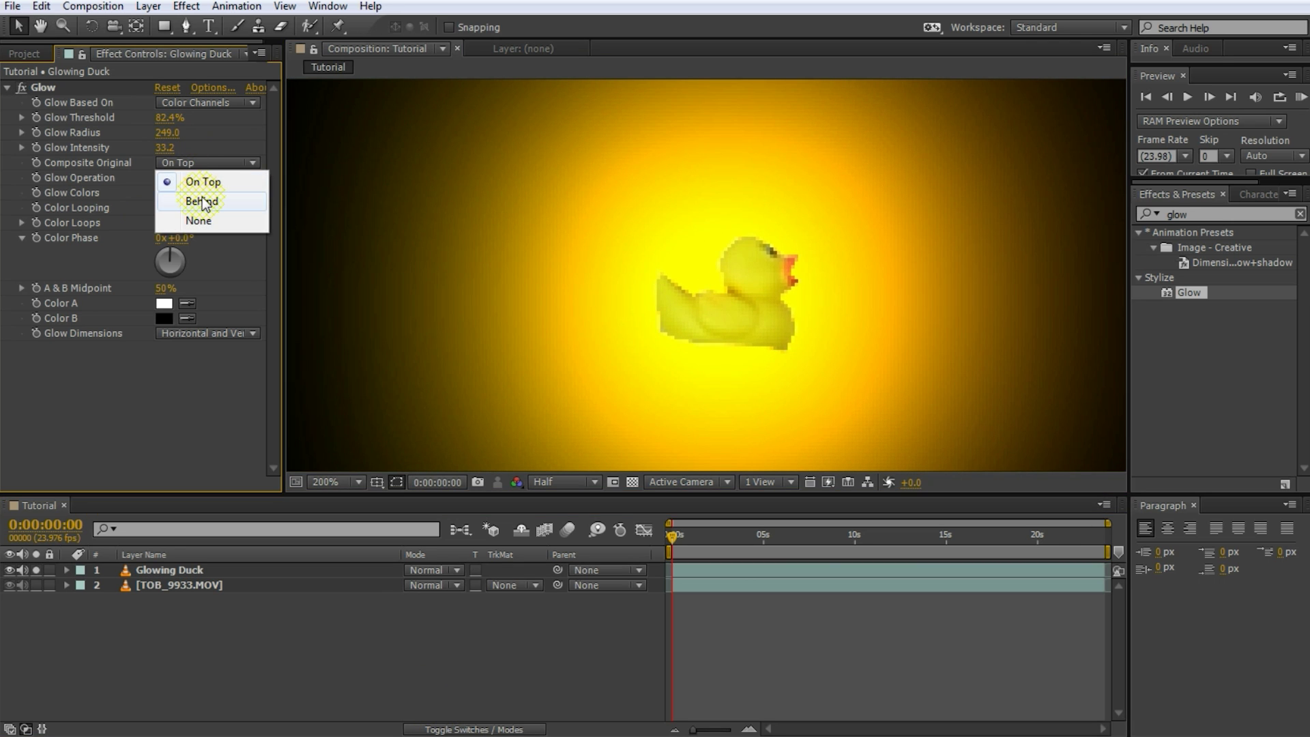
Set Composite Original back to Behind and fit the whole composition in the viewer.
left_click(203, 201)
scroll(744, 349, "down", 1)
left_click_drag(797, 338, 739, 326)
scroll(743, 327, "down", 1)
left_click_drag(605, 328, 600, 329)
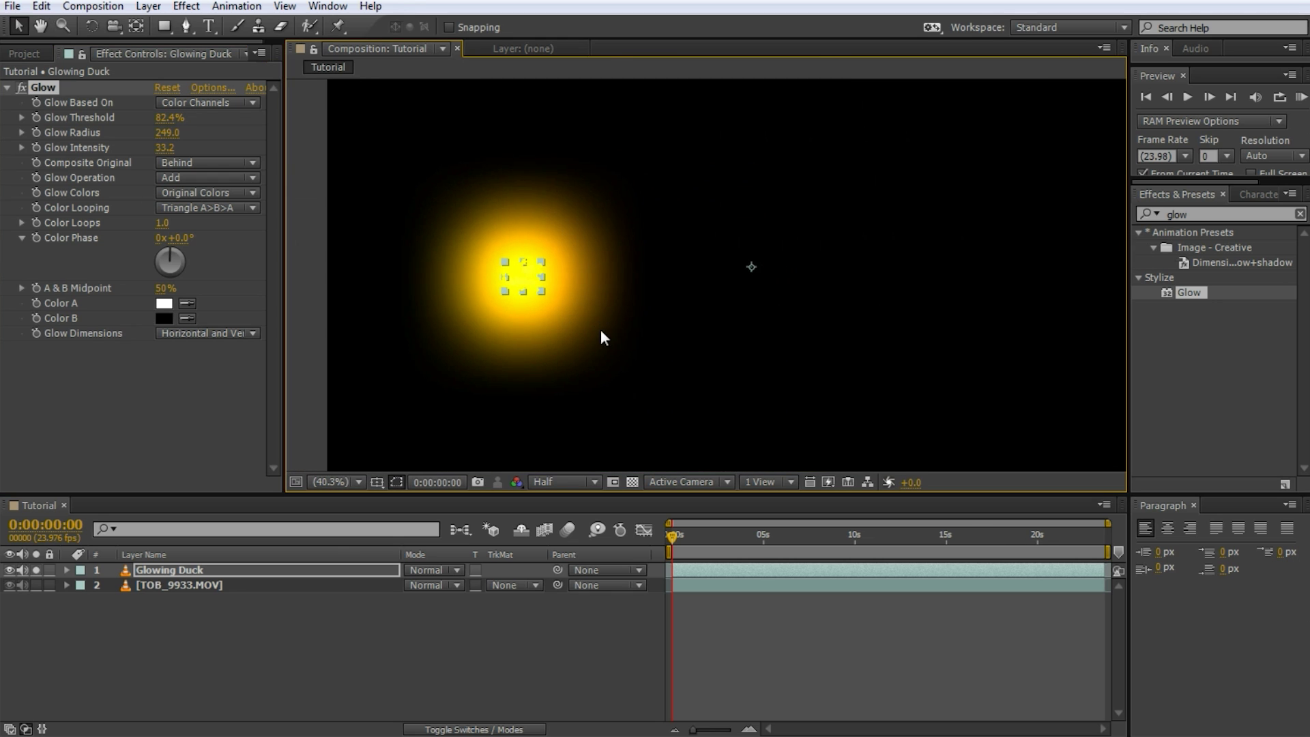
key("shift+slash")
left_click(529, 682)
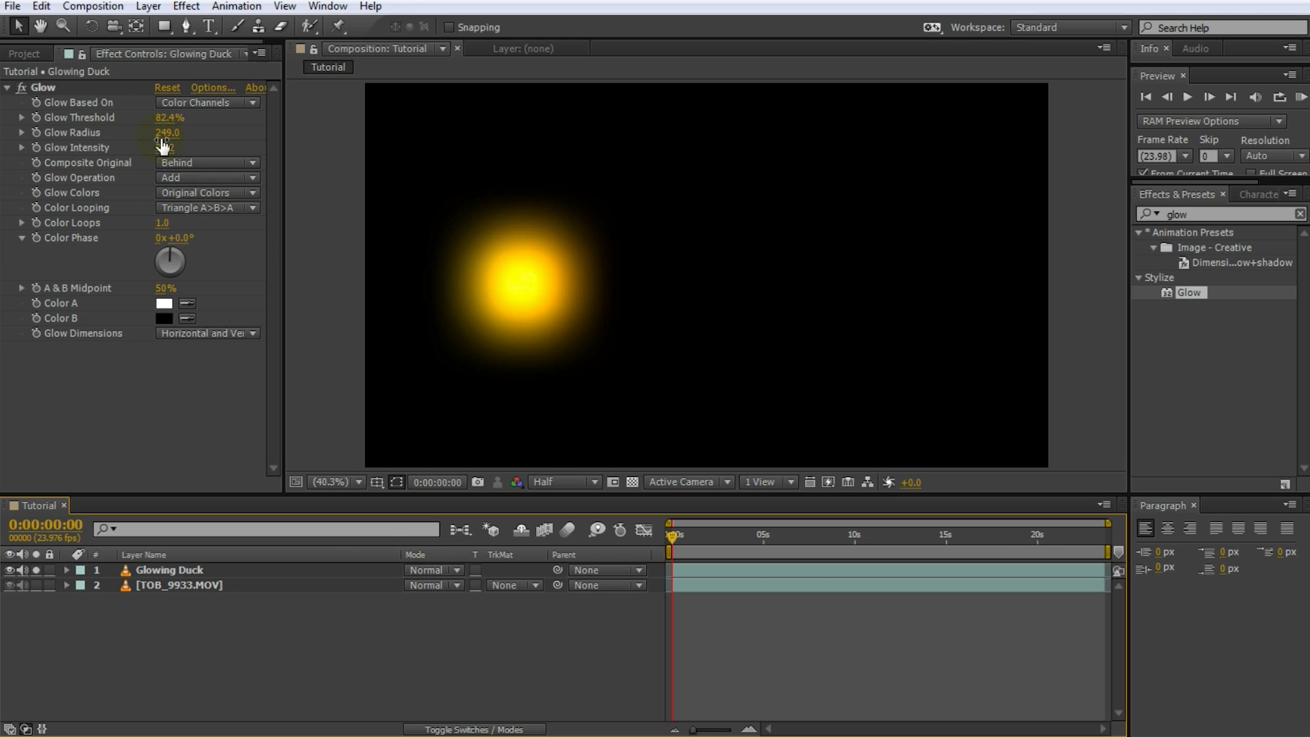
Unsolo Glowing Duck and set Glow Intensity 33.6 and Glow Radius 308.0.
left_click_drag(165, 148, 117, 635)
left_click(272, 665)
left_click(367, 655)
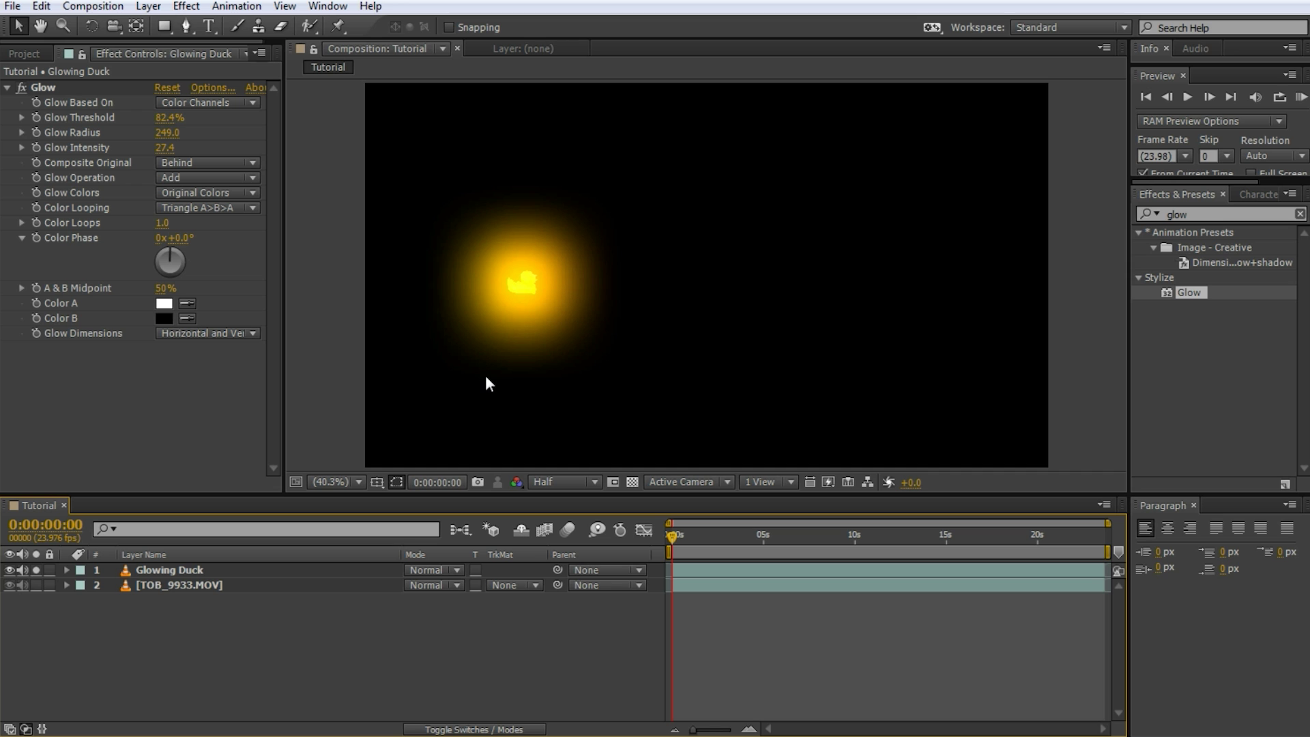
left_click(38, 570)
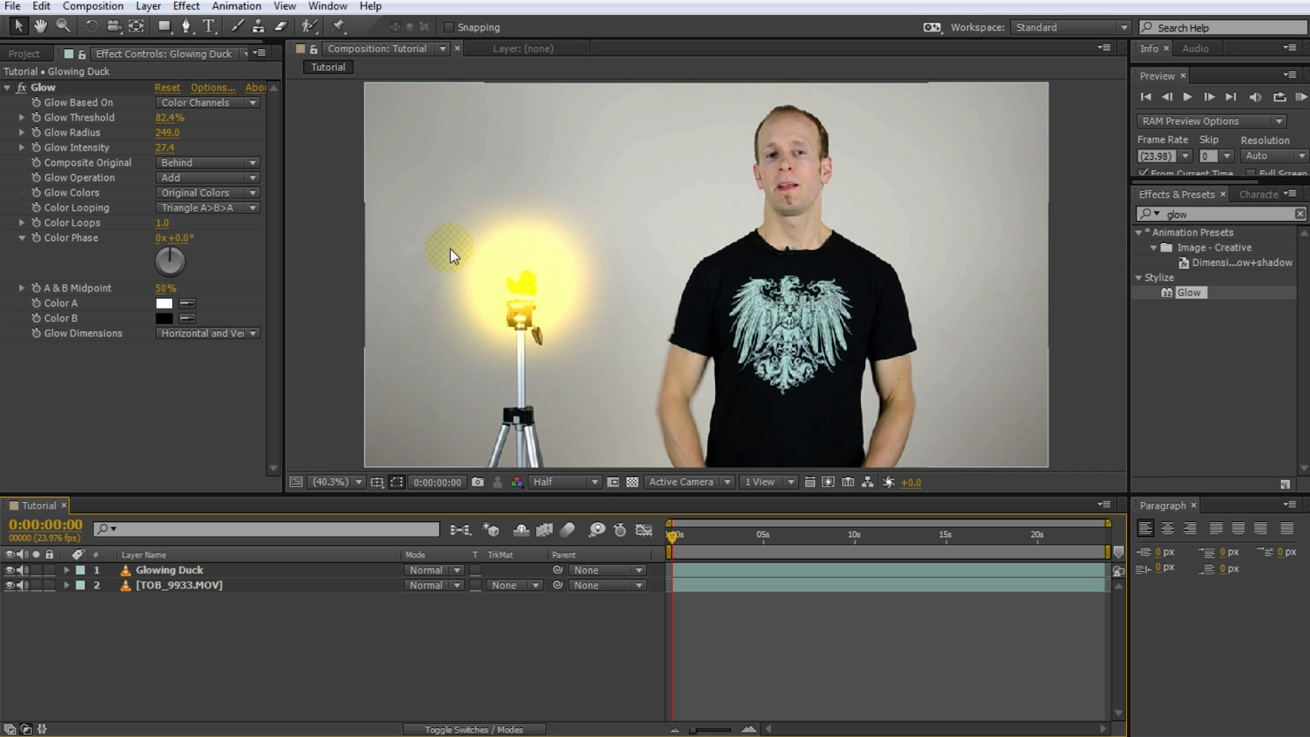
left_click_drag(167, 131, 541, 666)
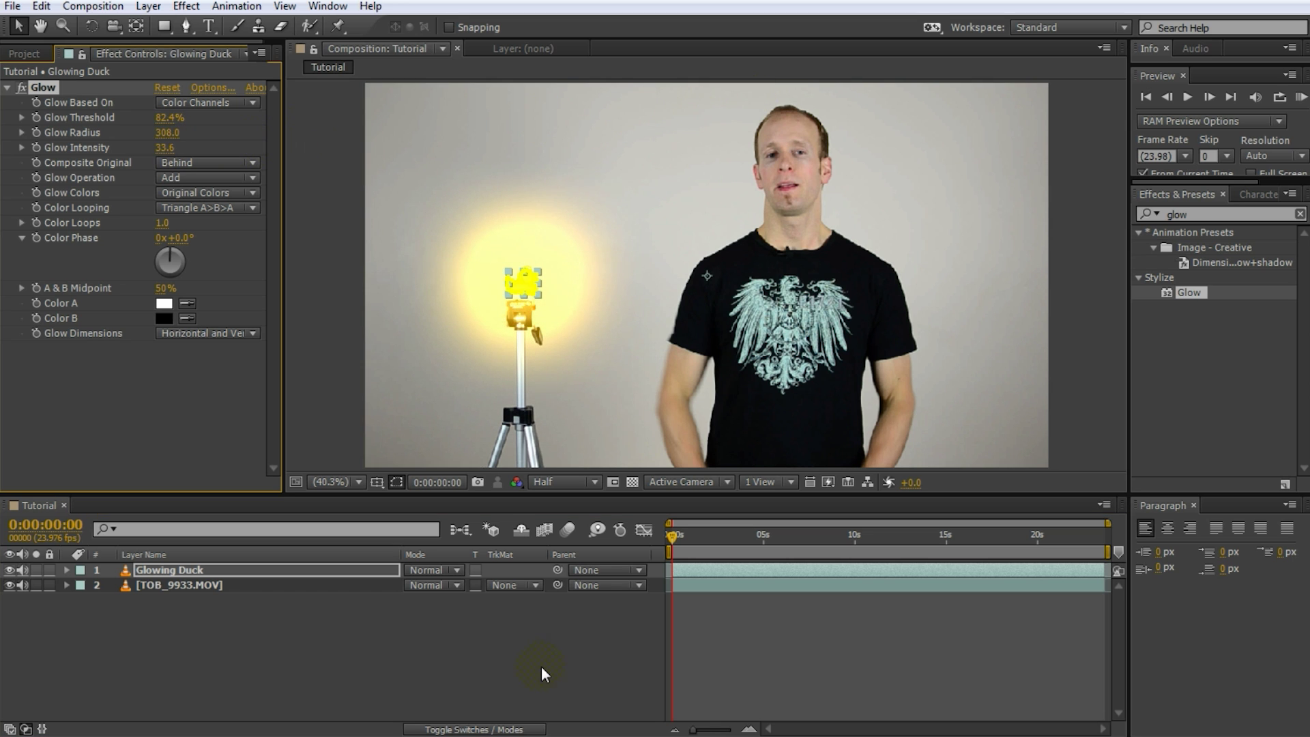
left_click(541, 666)
left_click(393, 203)
left_click(675, 537)
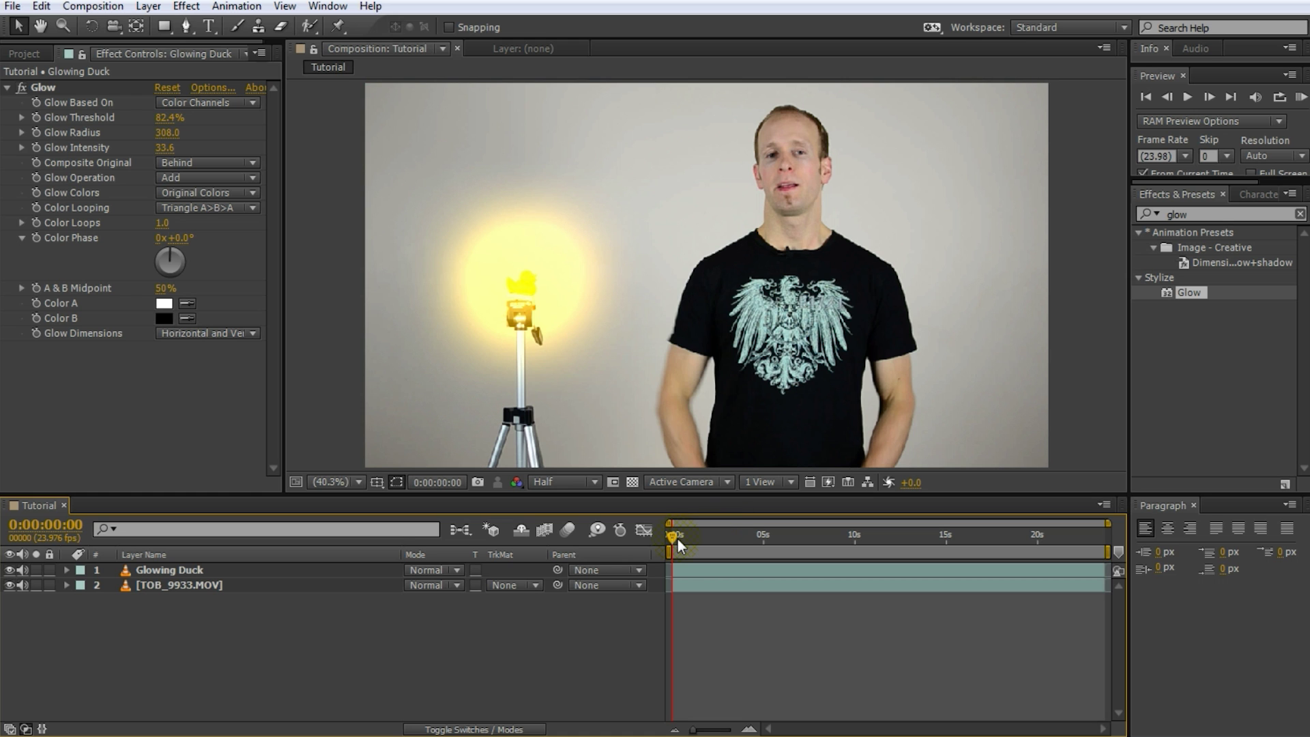
Hide the Glowing Duck layer and park the playhead at 0:00:18:05, hands raised.
left_click_drag(677, 538, 1029, 545)
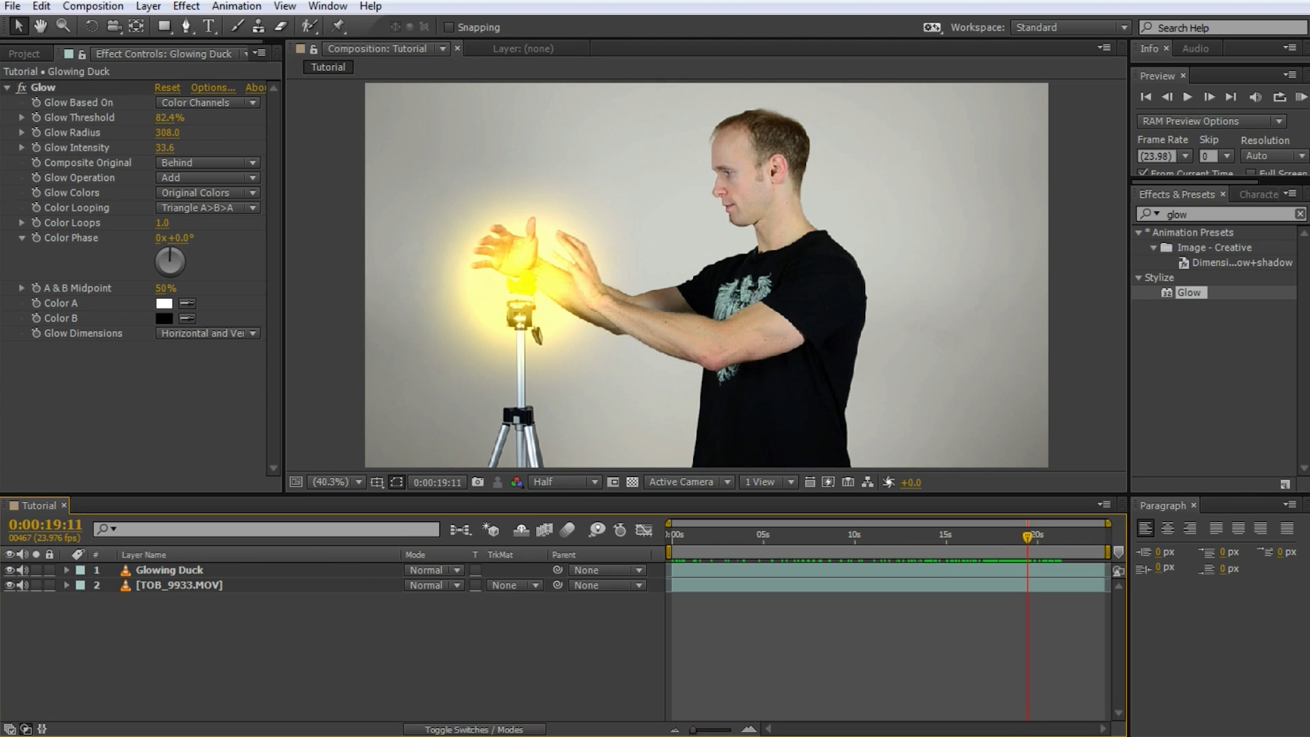
left_click(10, 570)
left_click_drag(1028, 540, 1001, 540)
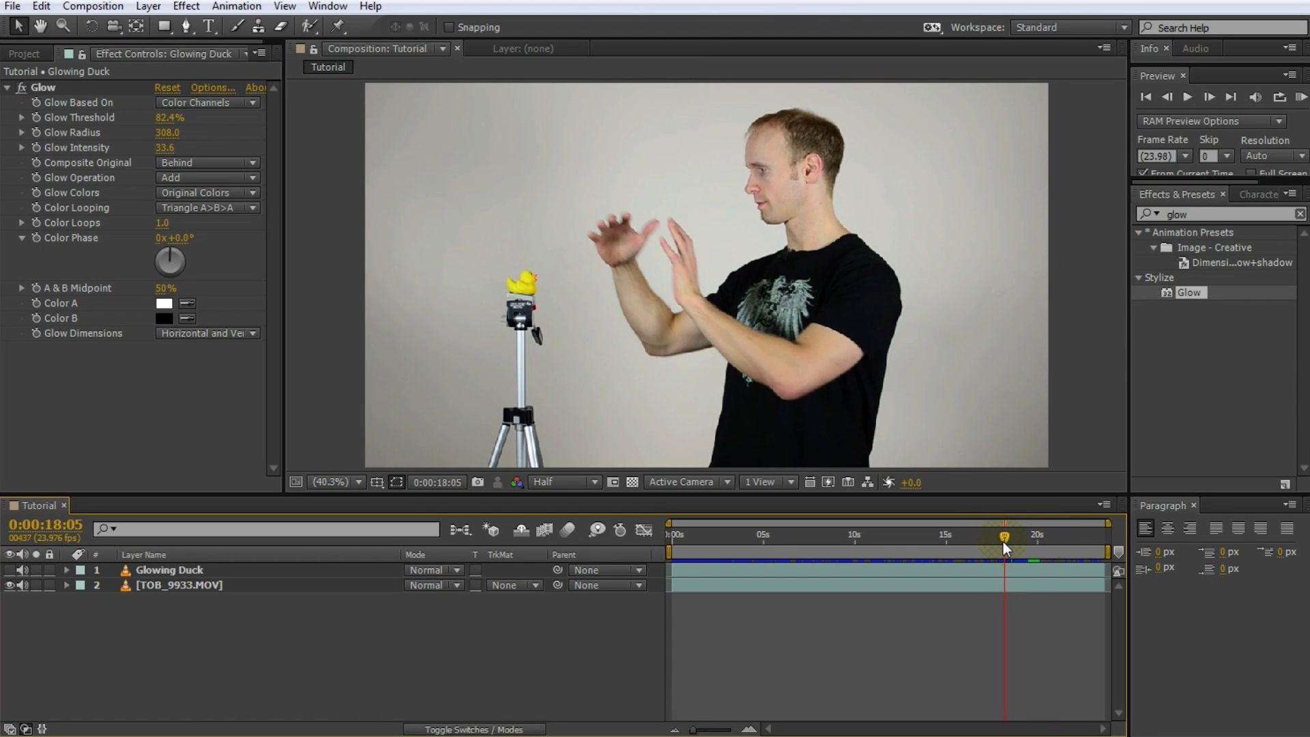
Duplicate the original TOB_9933.MOV layer and name the copy 'Glowing Hands'.
left_click(161, 582)
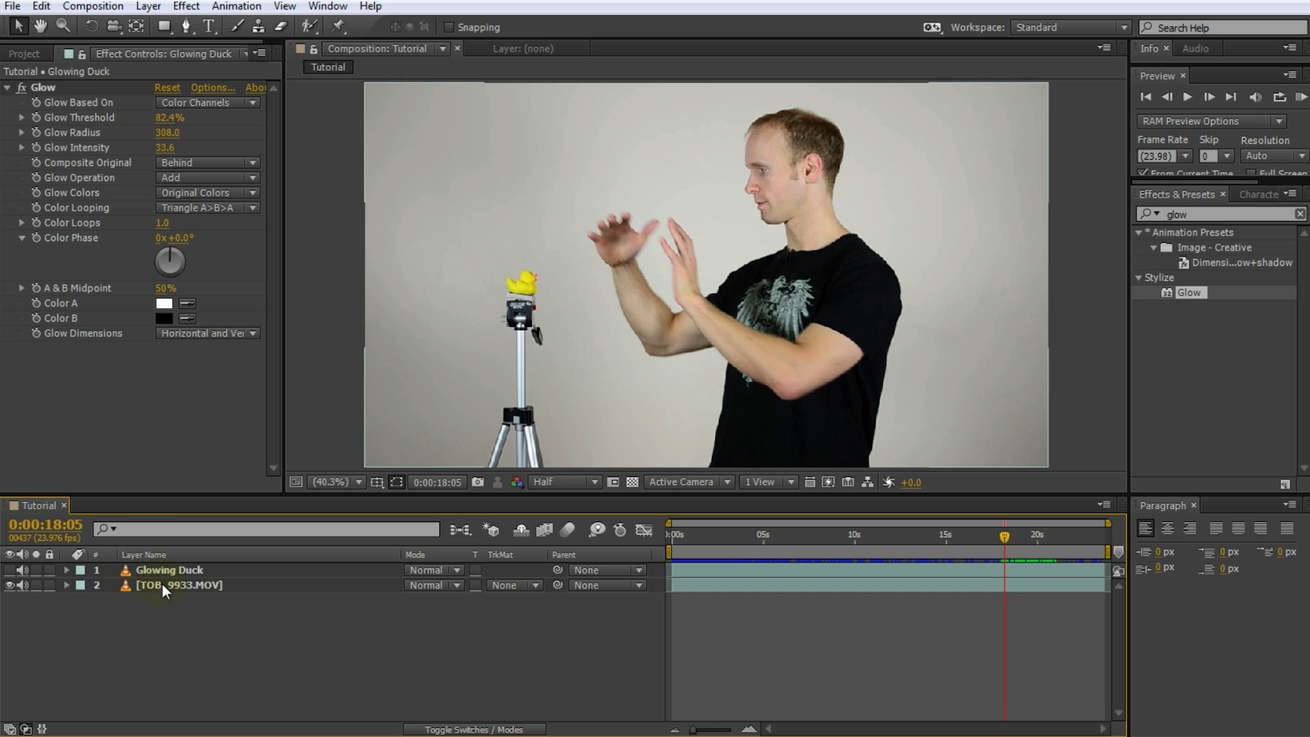
left_click(42, 7)
left_click(80, 195)
key("Return")
type("Gl")
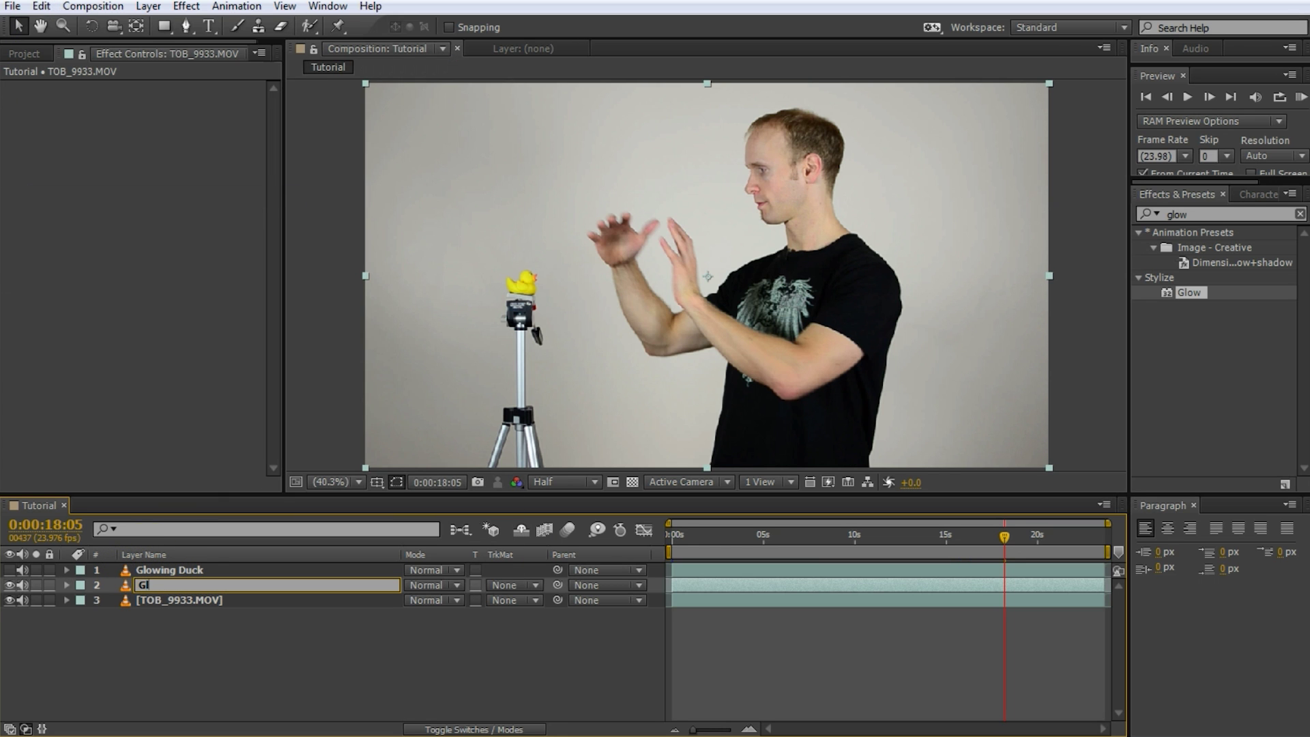
type("owing Hands")
left_click(113, 254)
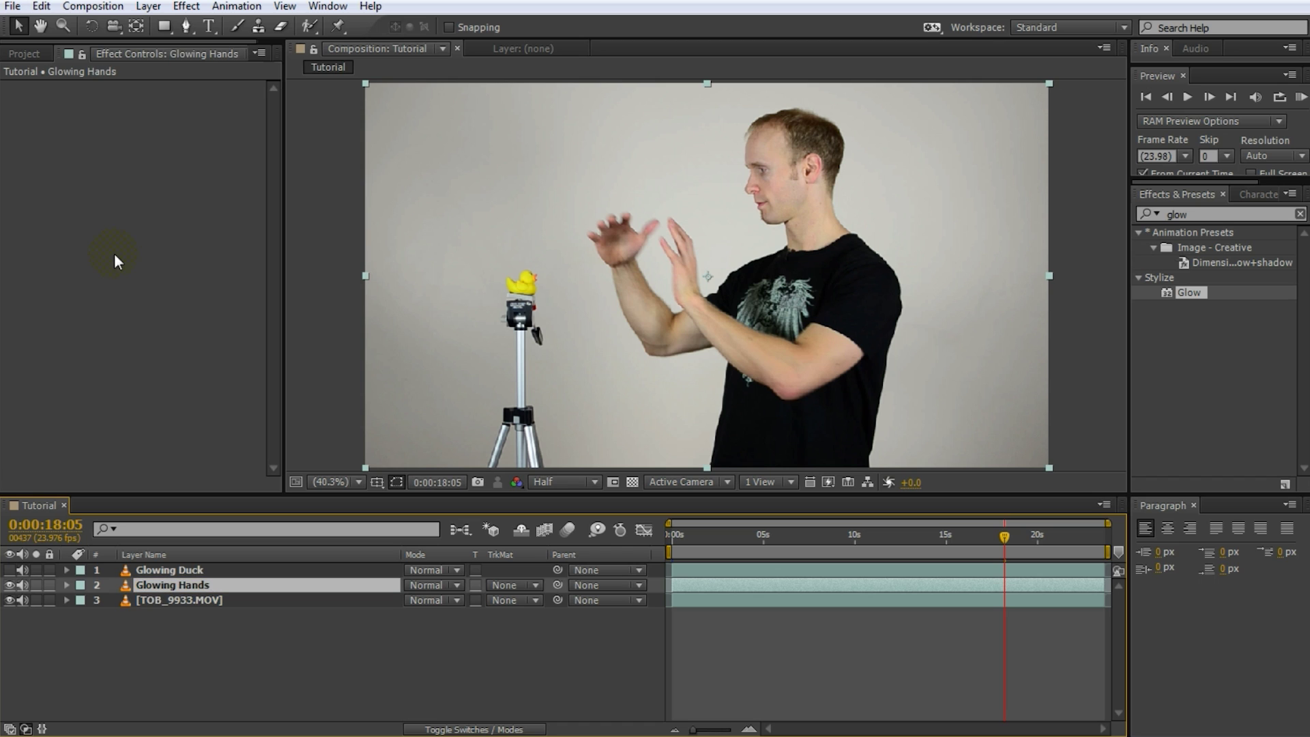
Open Glowing Hands in its own Layer viewer for Roto Brush work and enlarge the panel.
left_click(310, 26)
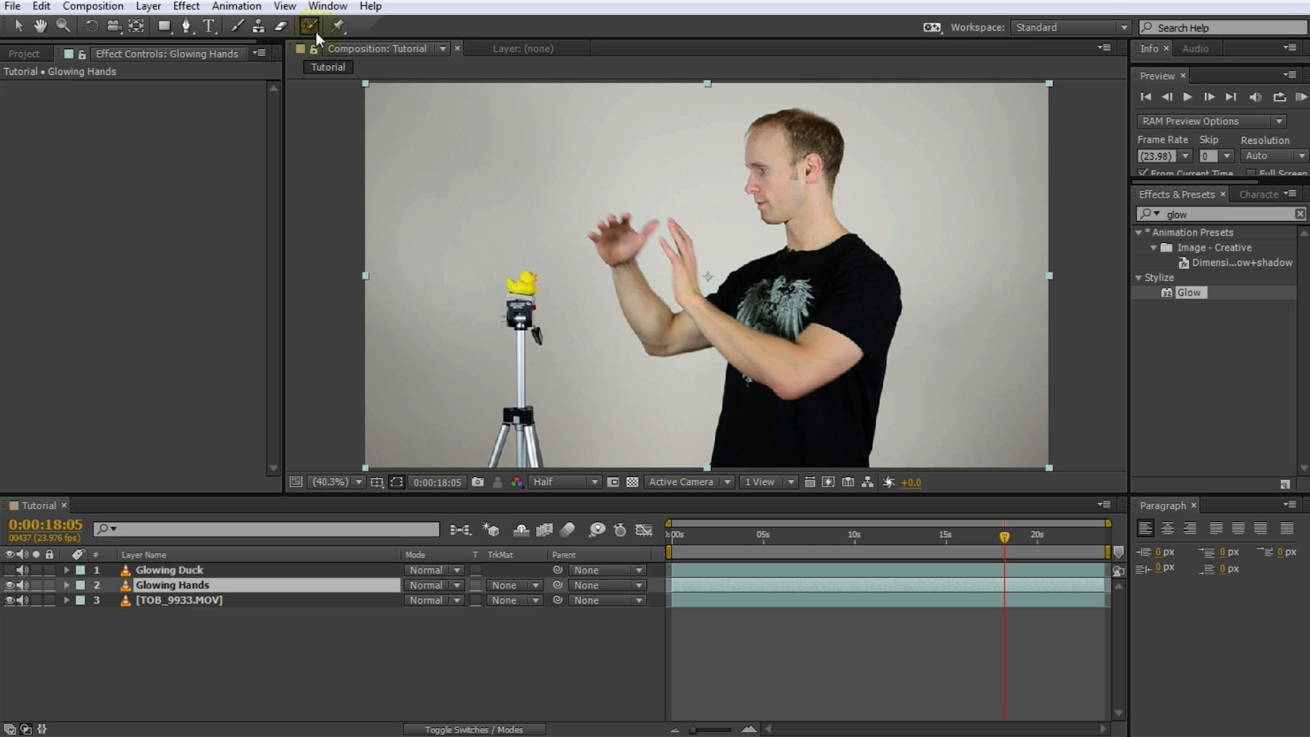
double_click(186, 584)
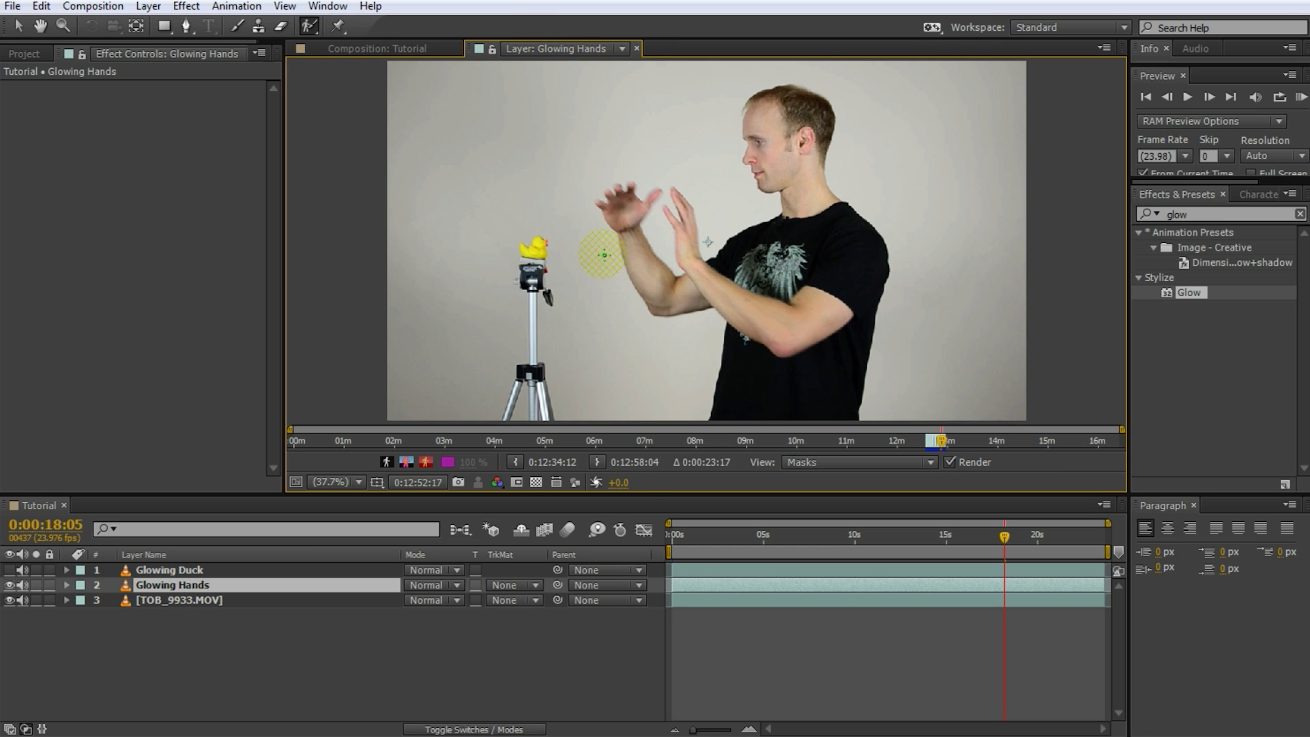
left_click_drag(637, 495, 643, 561)
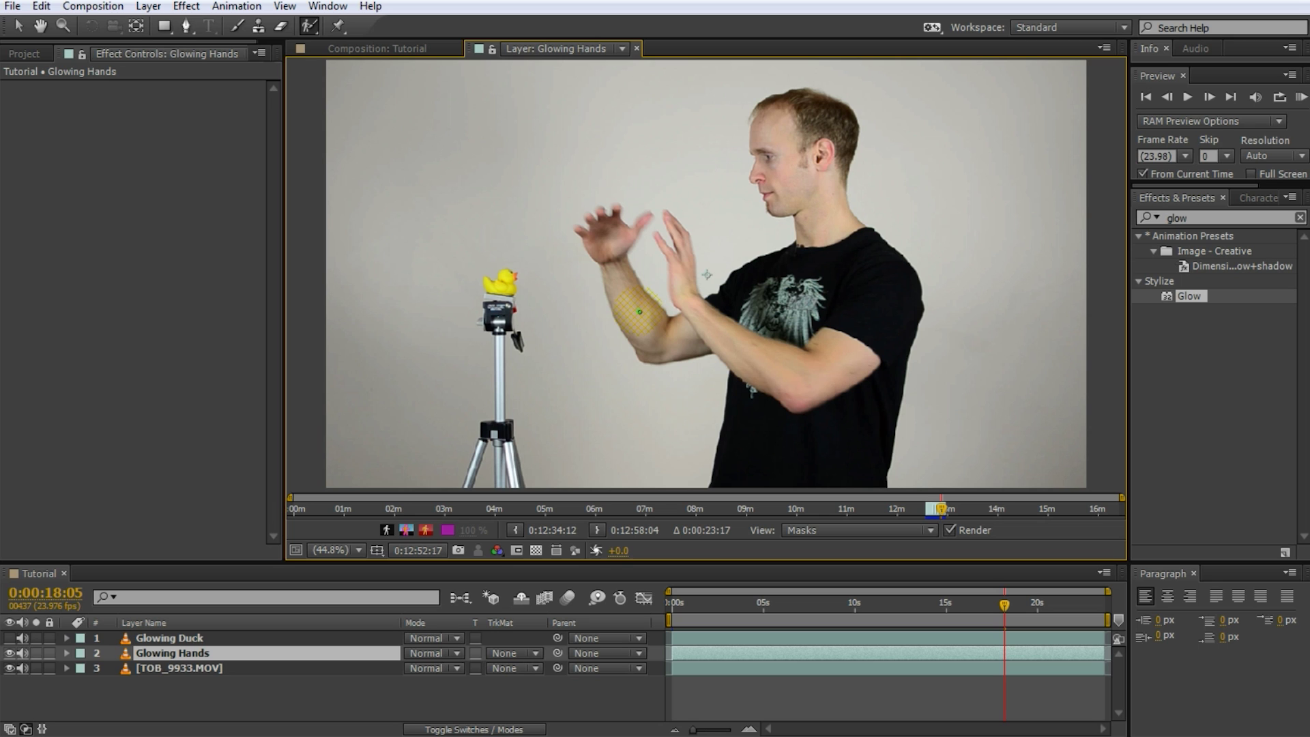
Render the layer at Full resolution and zoom to 100% onto the presenter's hands.
left_click(285, 6)
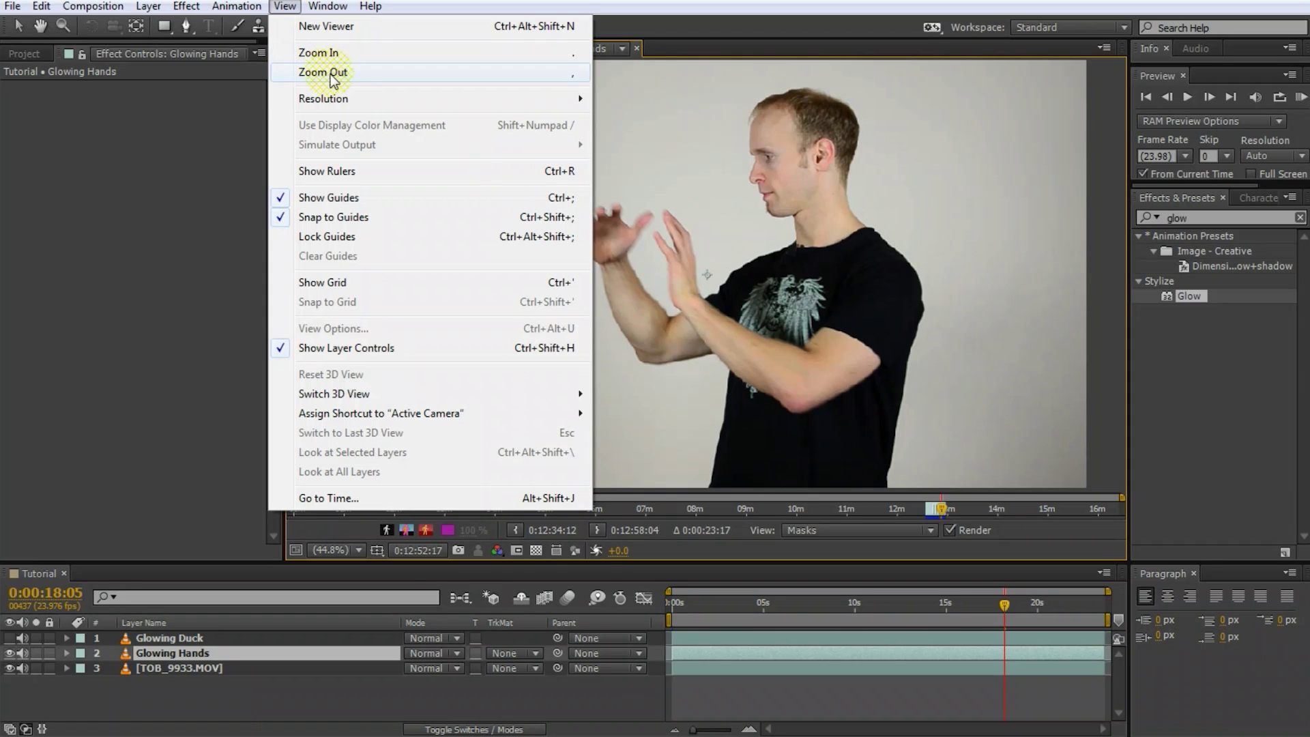
mouse_move(328, 98)
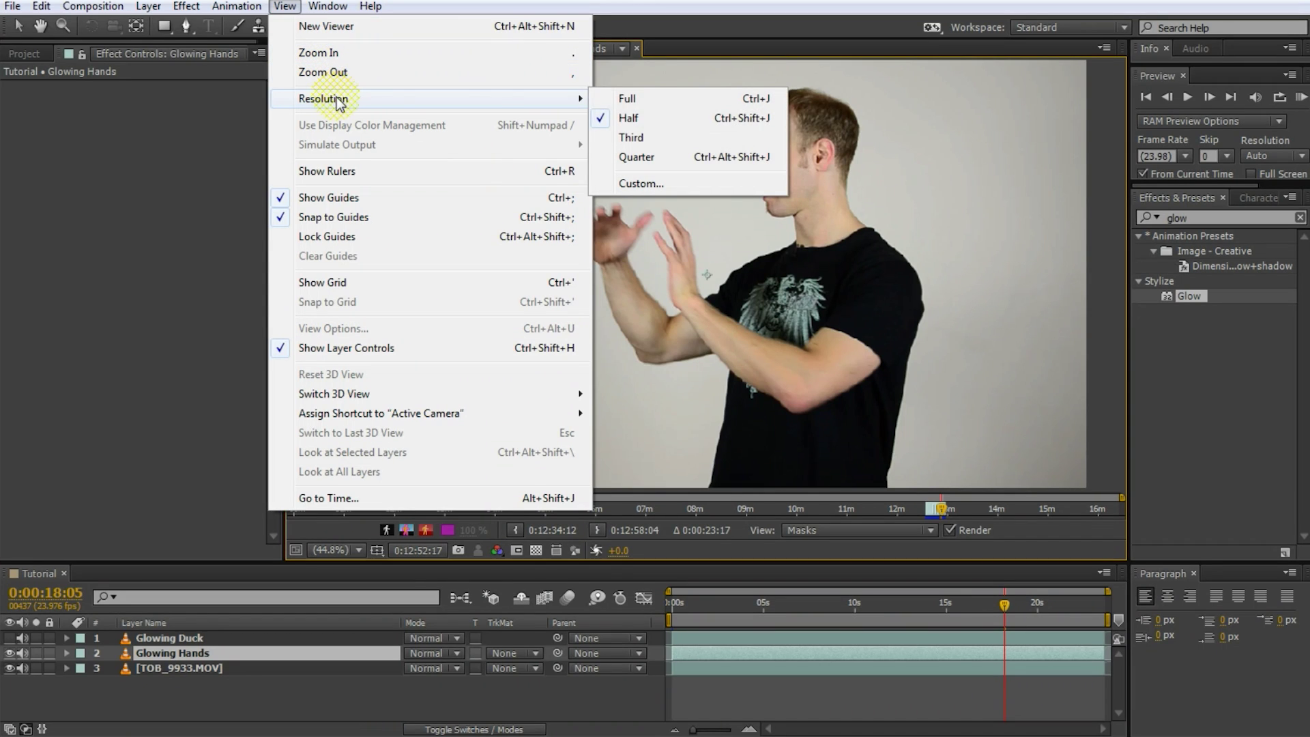
left_click(648, 103)
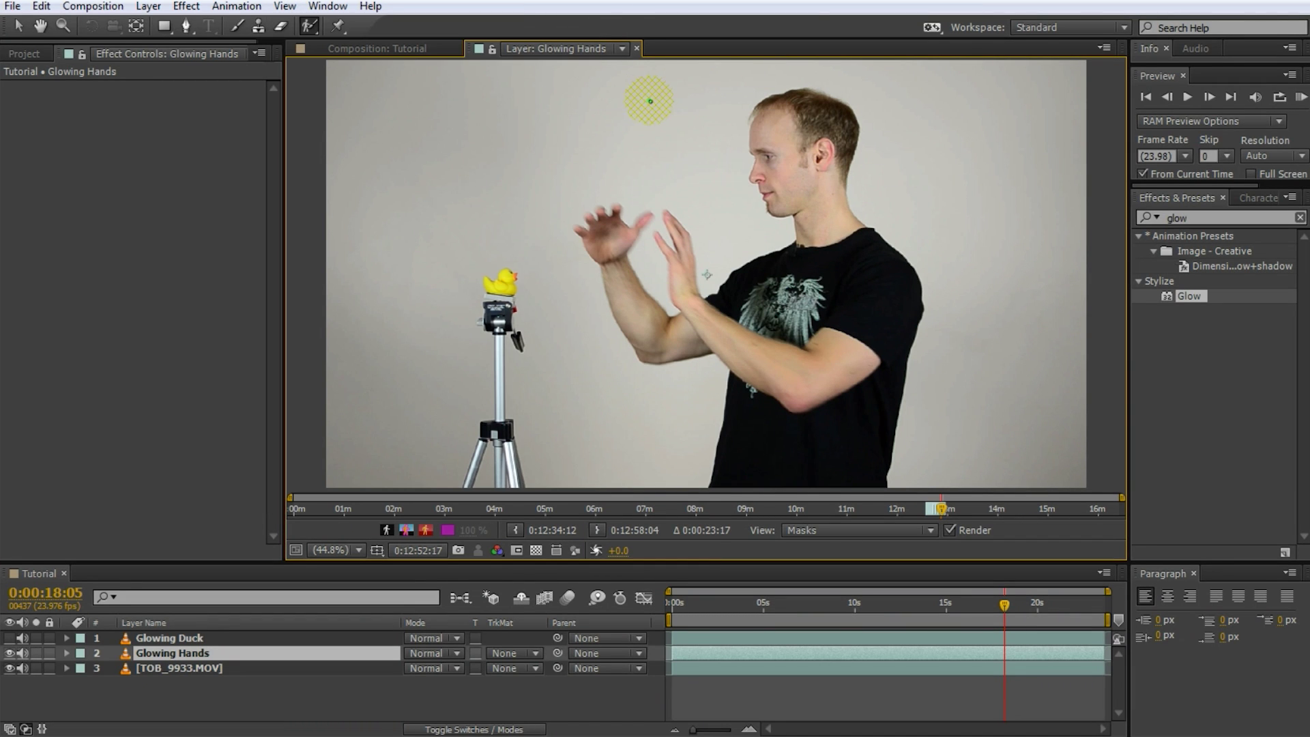
scroll(650, 101, "up", 3)
left_click_drag(612, 308, 817, 281)
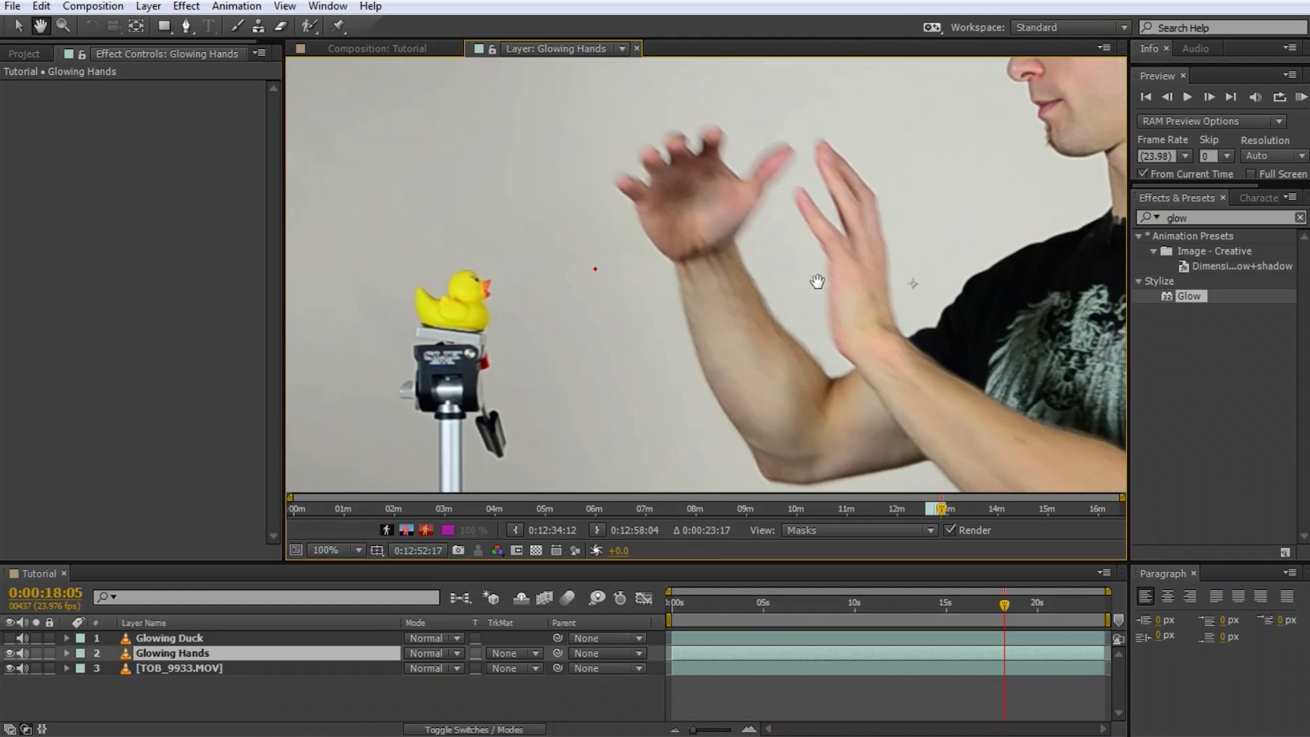
Paint Roto Brush strokes over the fingers and fingertips, subtracting the gap between the hands.
key("alt+w")
mouse_move(859, 172)
left_mouse_down()
mouse_move(893, 244)
mouse_move(889, 338)
left_mouse_up()
mouse_move(854, 241)
left_mouse_down()
mouse_move(831, 198)
mouse_move(742, 222)
mouse_move(702, 217)
mouse_move(715, 151)
left_mouse_up()
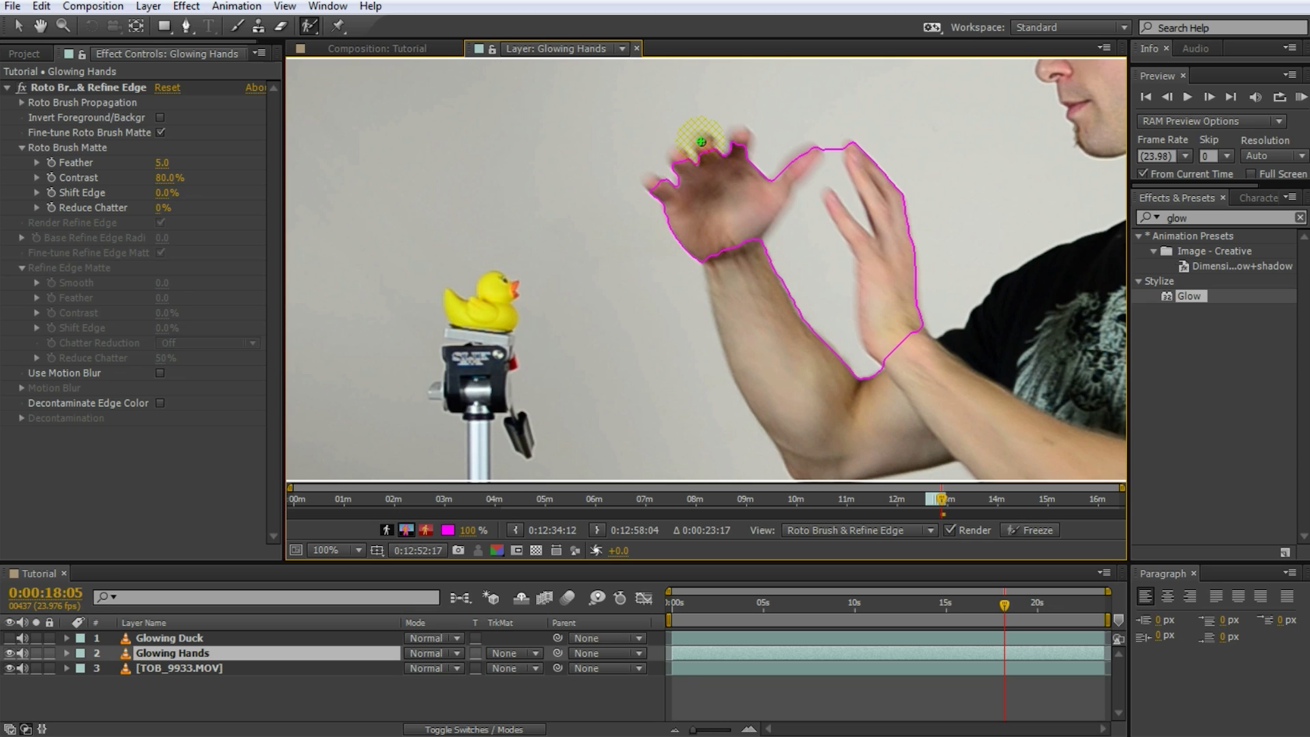
left_click_drag(742, 131, 741, 151)
left_click_drag(650, 180, 668, 191)
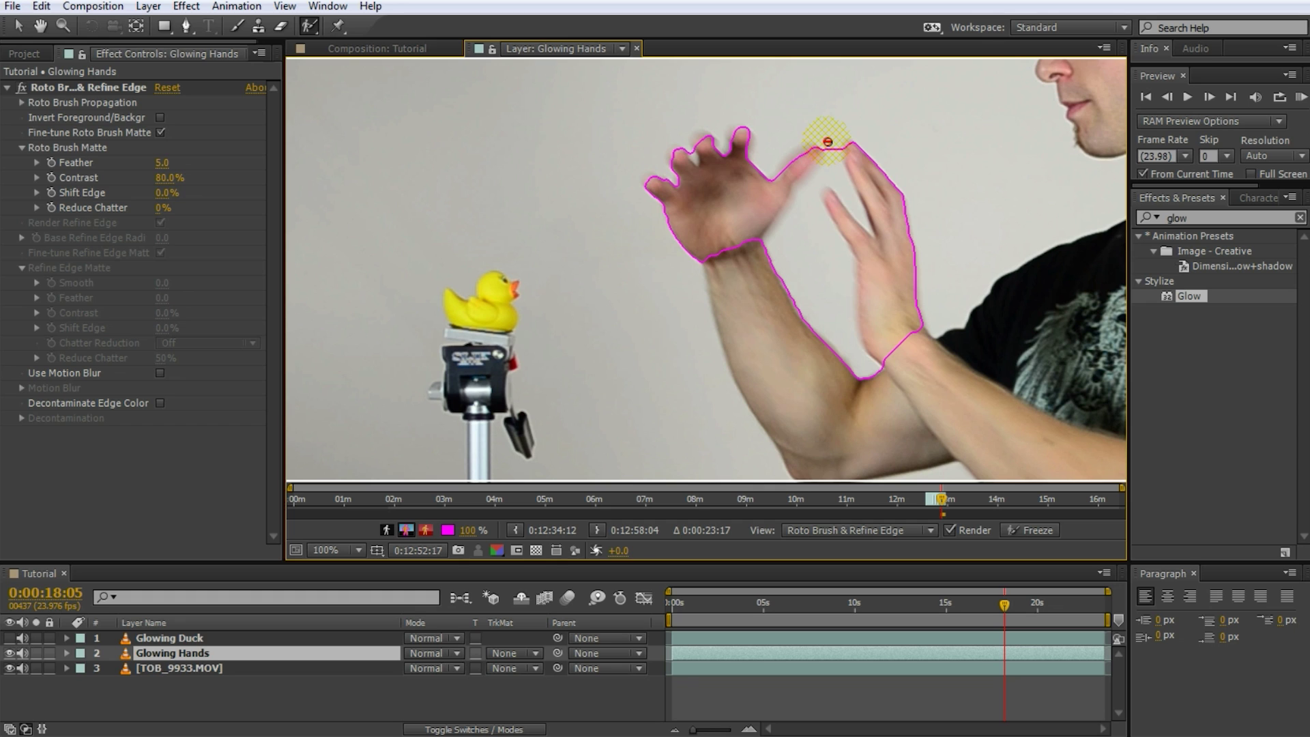
mouse_move(828, 142)
left_mouse_down()
mouse_move(832, 167)
mouse_move(801, 229)
mouse_move(841, 336)
left_mouse_up()
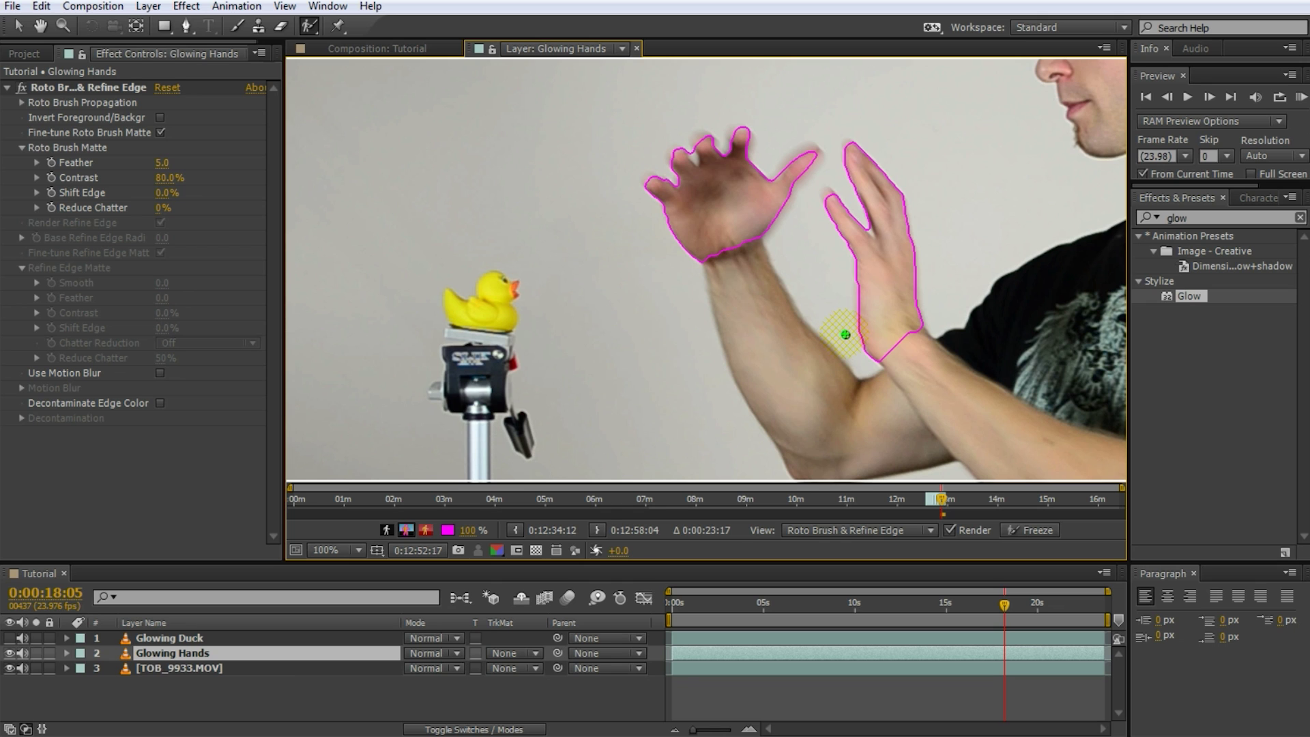
Propagate the matte frame by frame, adding missed fingertips, the blurred finger and left index finger.
key("Page_Down")
left_click_drag(722, 111, 712, 117)
left_click_drag(797, 133, 765, 160)
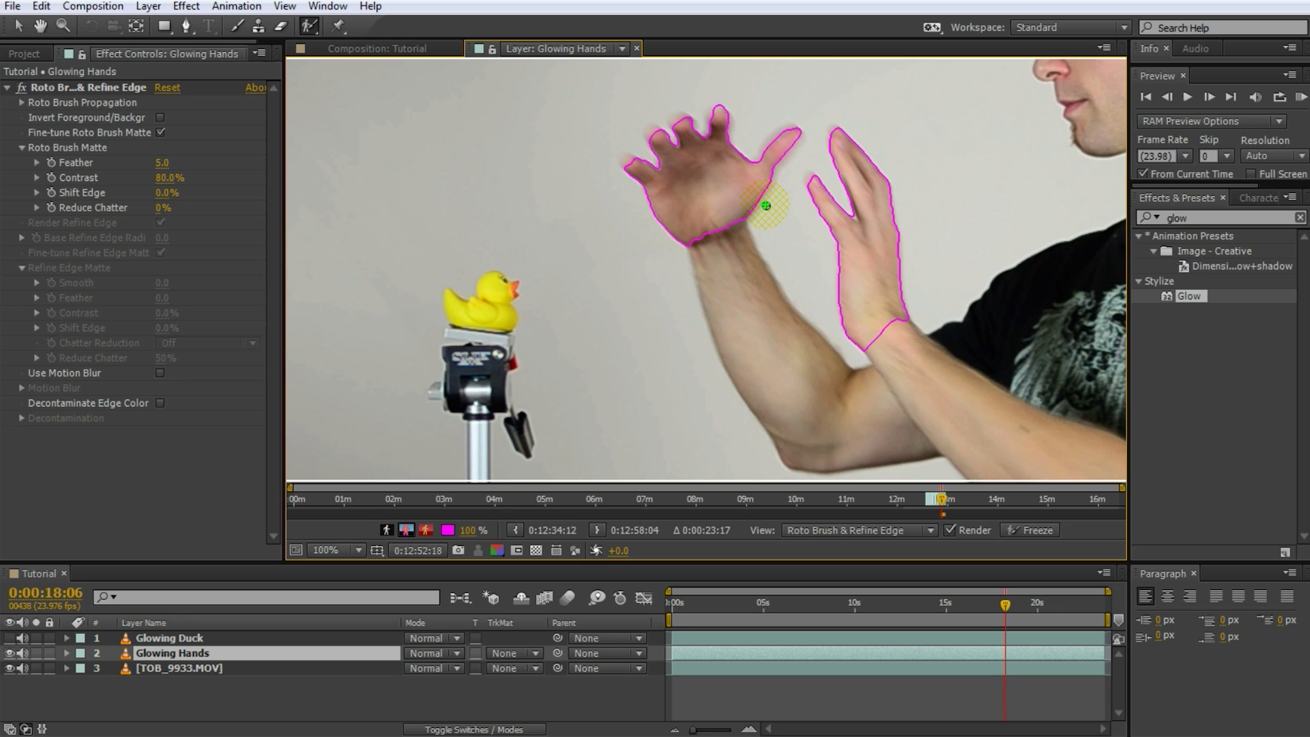
key("Page_Down")
left_click_drag(783, 112, 734, 158)
left_click_drag(604, 148, 649, 179)
key("Page_Down")
left_click_drag(757, 99, 723, 144)
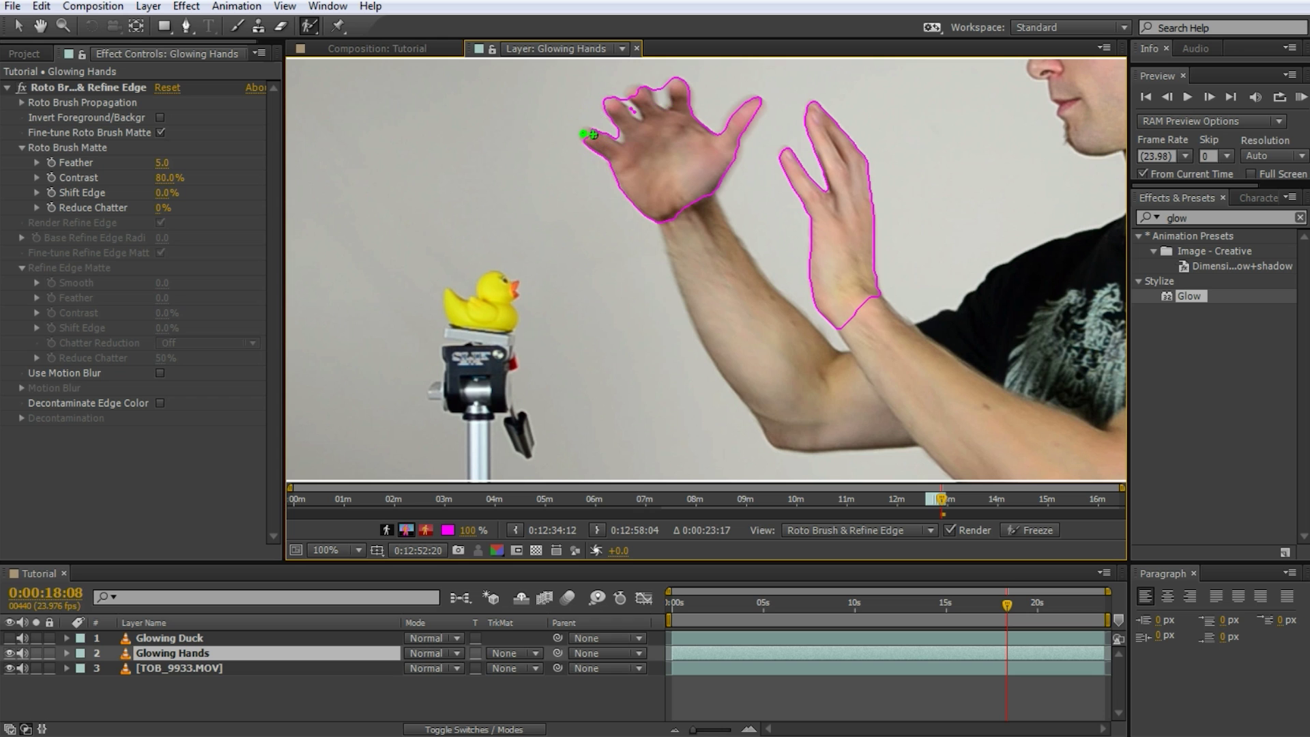
Carry the matte forward to about 20:15, trimming extra right-hand area and adding the lower-left hand.
key("Page_Down")
key("Page_Down")
key("Page_Down")
key("Page_Down")
key("Page_Down")
key("Page_Down")
key("Page_Down")
key("Page_Down")
key("Page_Down")
key("Page_Down")
key("Page_Down")
key("Page_Down")
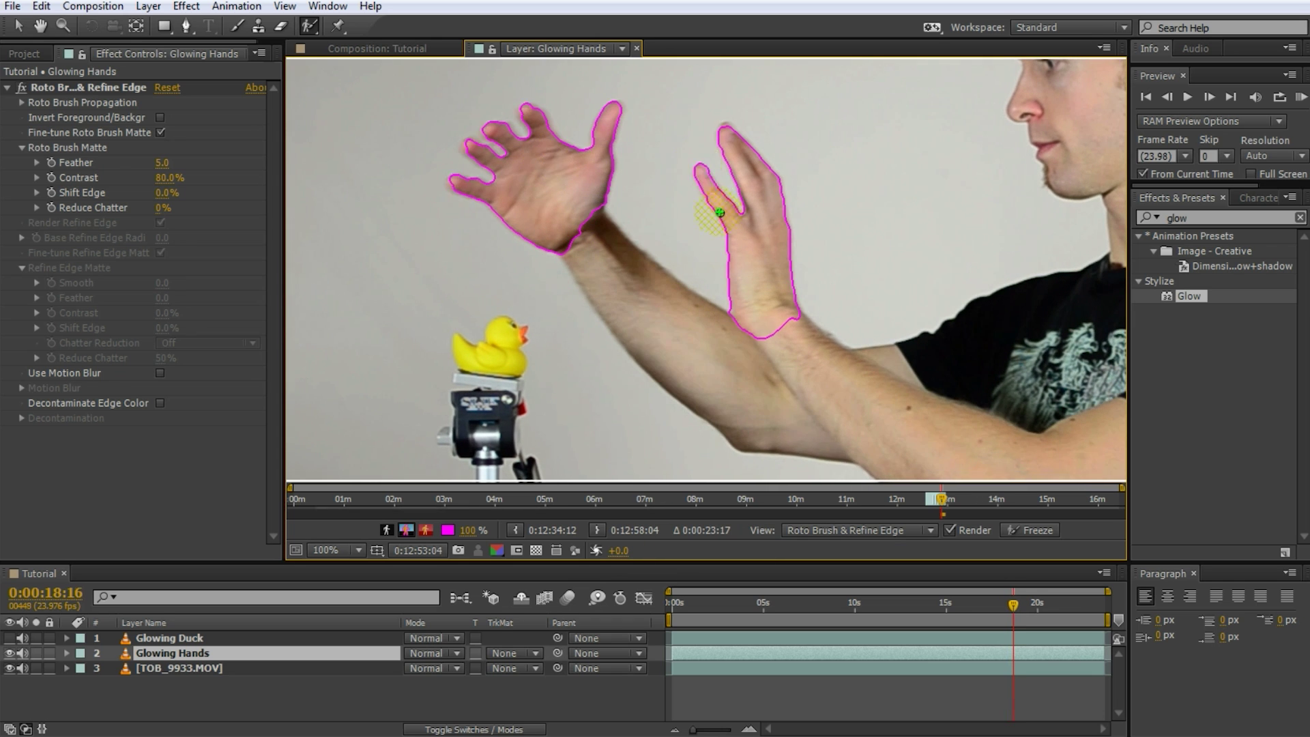
key("Page_Down")
key("Page_Down")
key("Page_Down")
key("Page_Down")
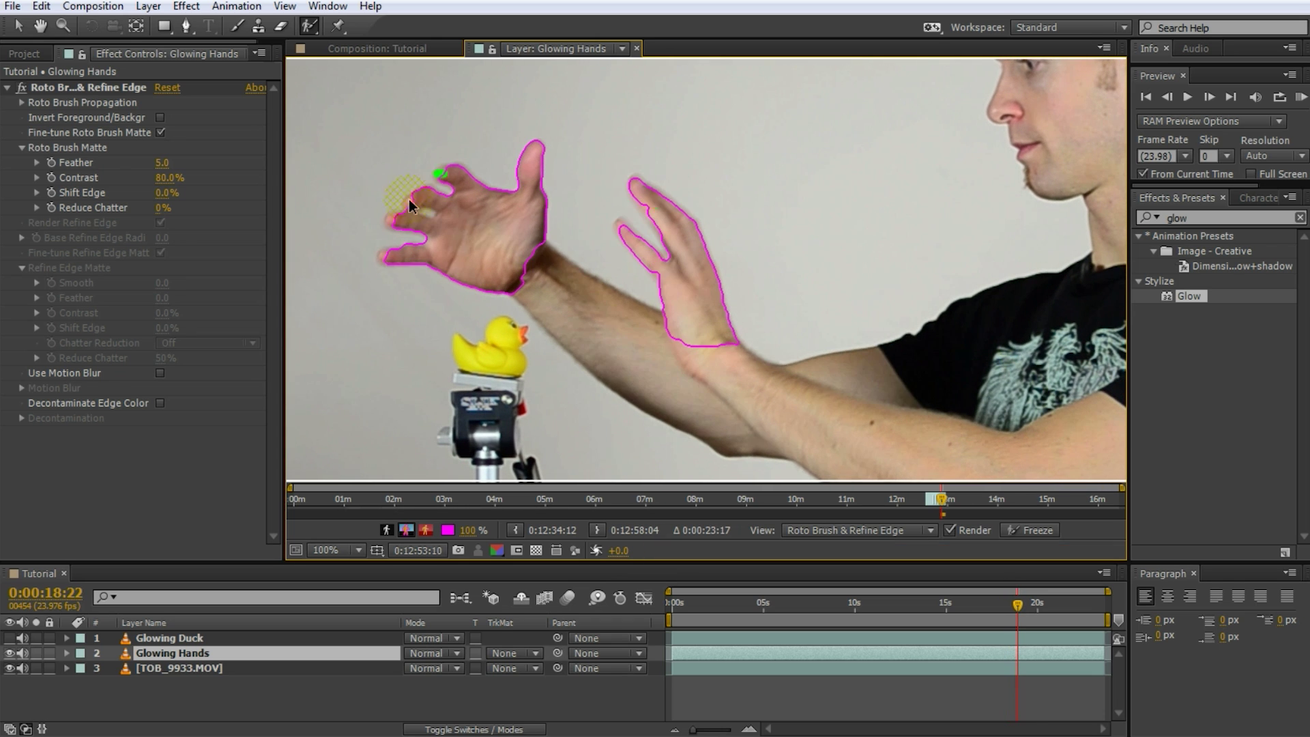
key("Page_Down")
key("Page_Down")
key("Page_Down")
key("Page_Down")
key("Page_Down")
key("Page_Down")
key("Page_Down")
key("Page_Down")
key("Page_Down")
key("Page_Down")
key("Page_Down")
key("Page_Down")
key("Page_Down")
key("Page_Down")
key("Page_Down")
key("Page_Down")
key("Page_Down")
key("Page_Down")
key("Page_Down")
key("Page_Down")
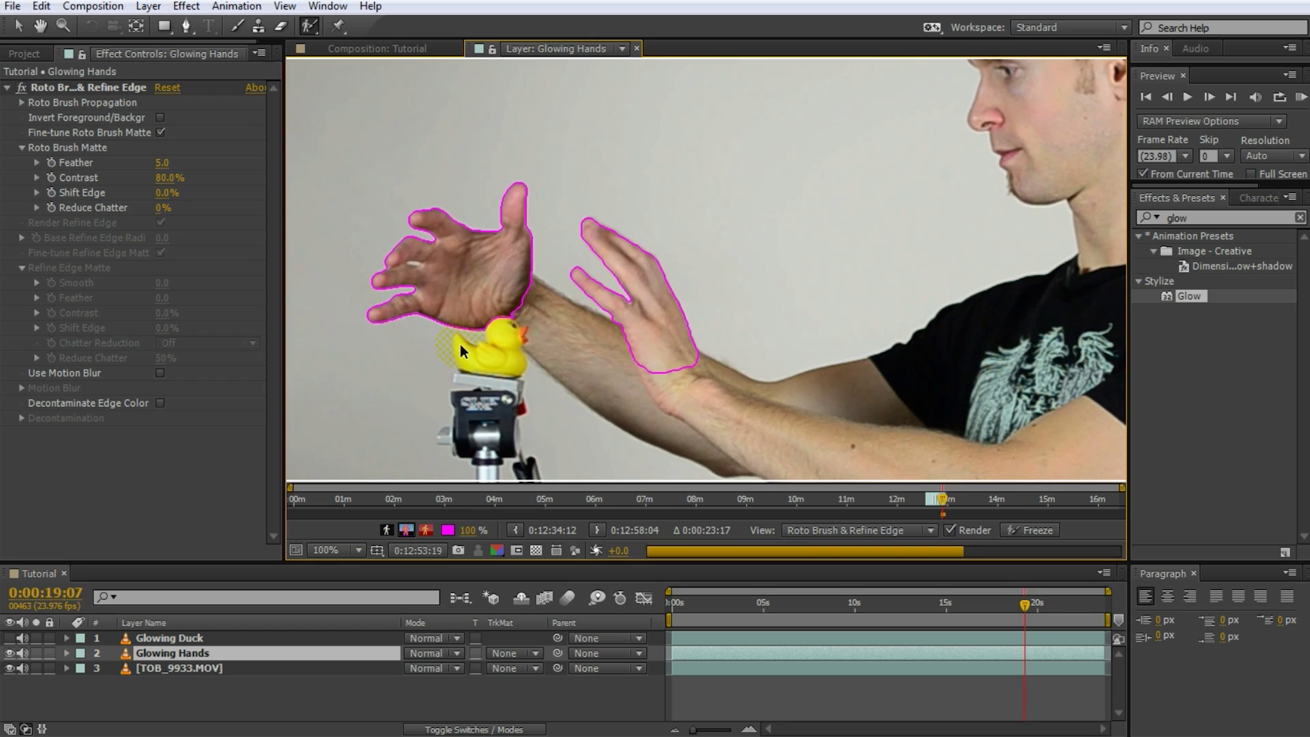
key("Page_Down")
key("Page_Down")
key("Page_Down")
key("Page_Down")
key("Page_Down")
key("Page_Down")
key("Page_Down")
key("Page_Down")
key("Page_Down")
key("Page_Down")
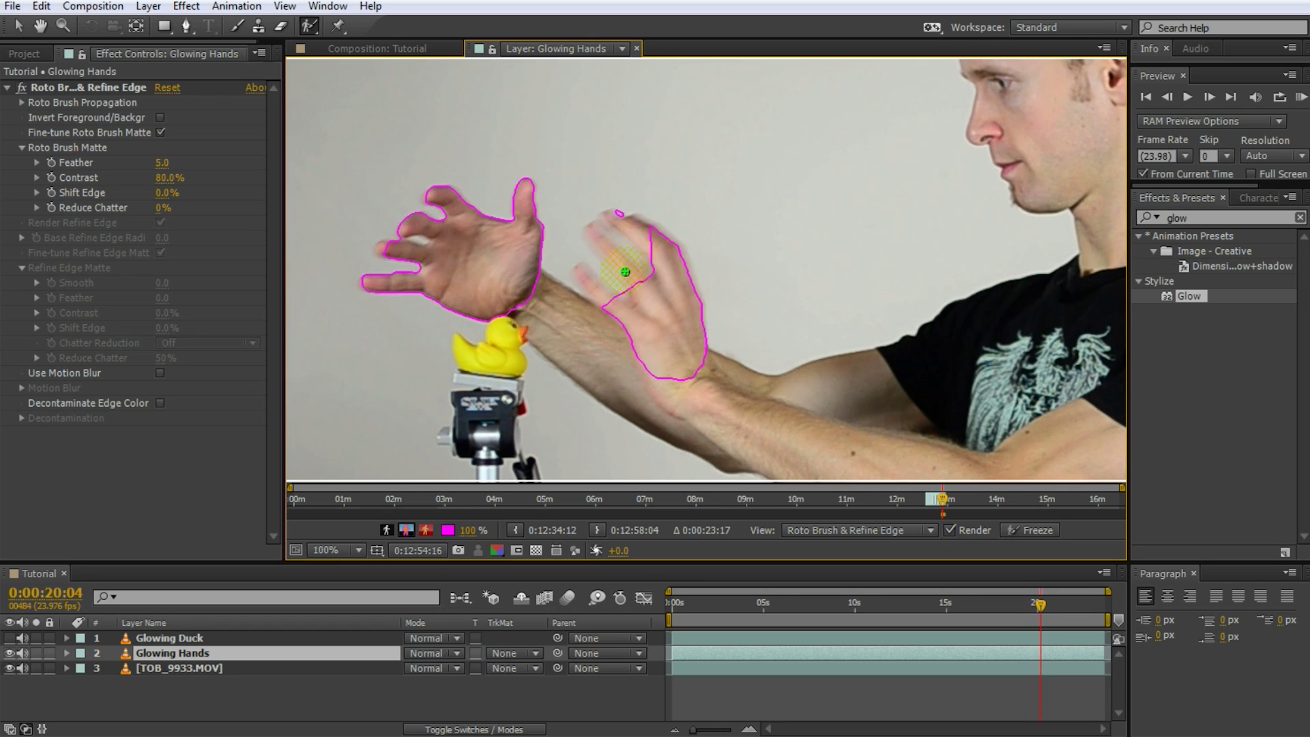
left_click_drag(592, 224, 625, 256)
key("Page_Down")
key("Page_Down")
key("Page_Down")
key("Page_Down")
key("Page_Down")
key("Page_Down")
key("Page_Down")
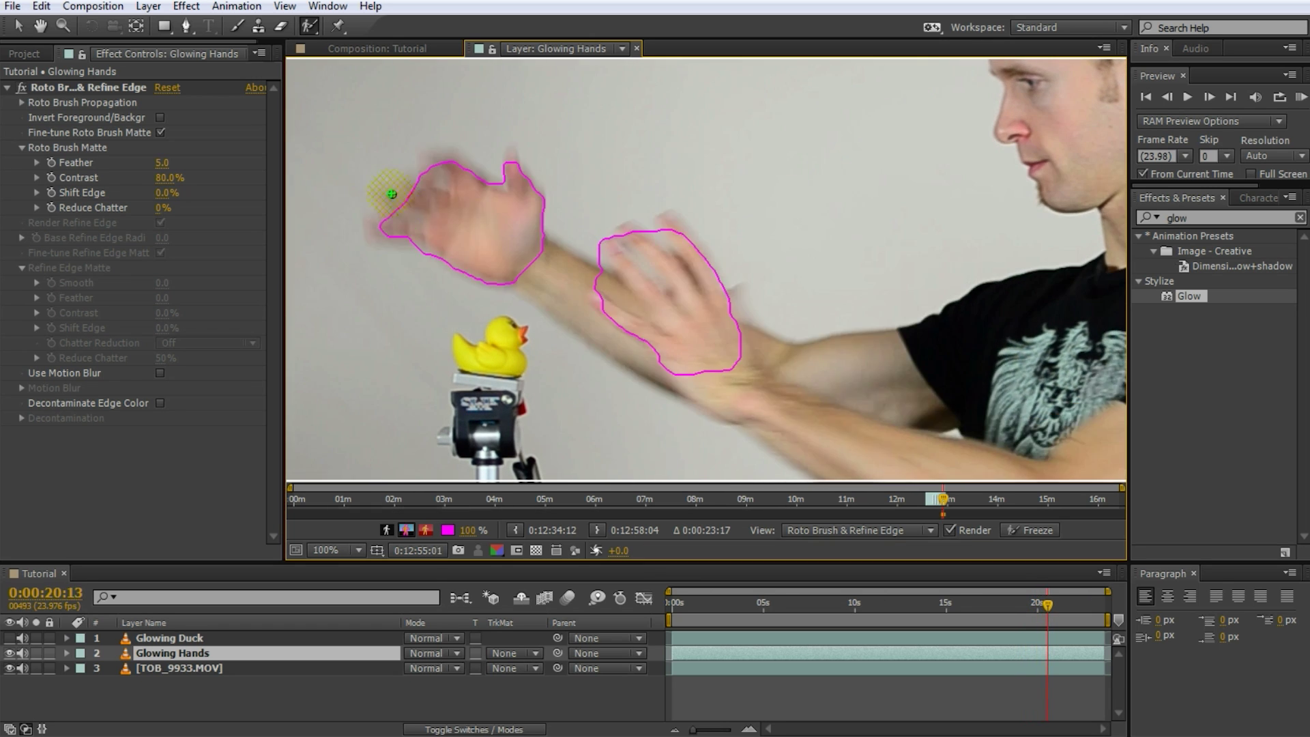
left_click_drag(684, 340, 665, 329)
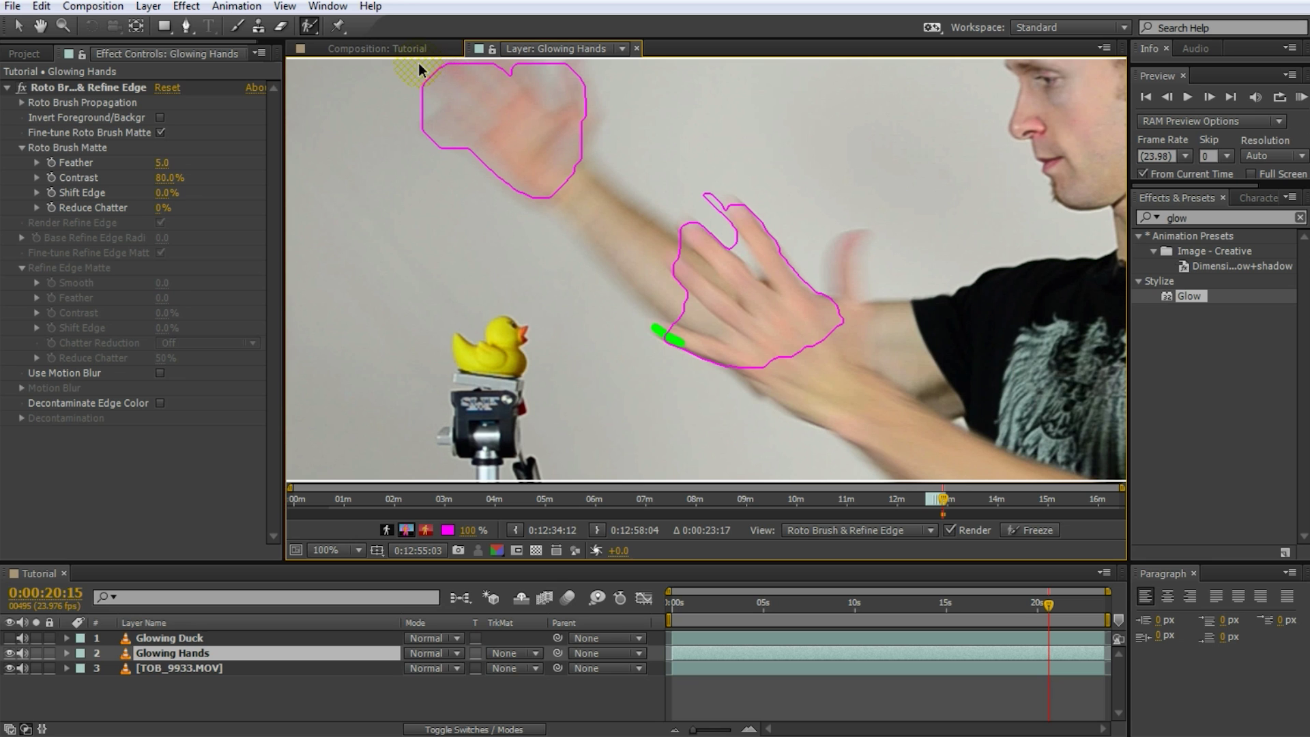
Return to the Tutorial composition, pan it into place, and scrub from about 15 seconds to 18:05.
left_click(401, 49)
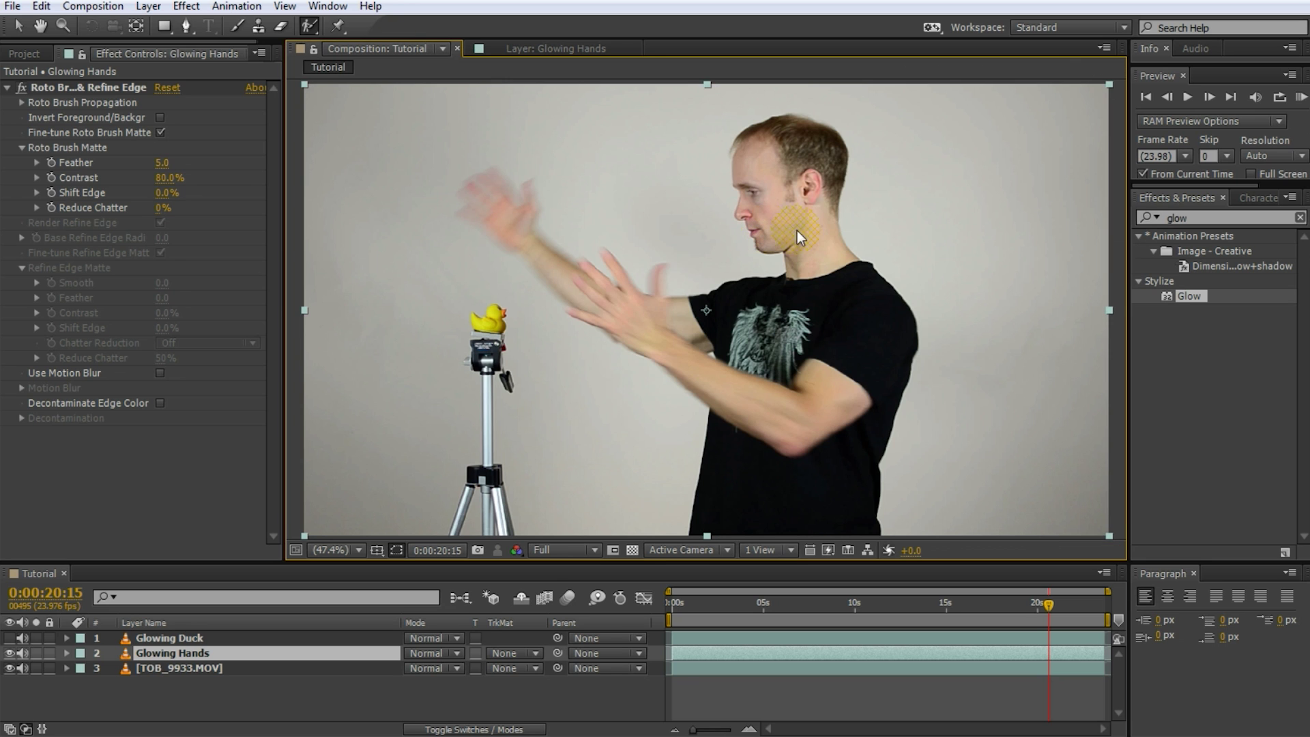
key("h")
left_click_drag(668, 280, 767, 285)
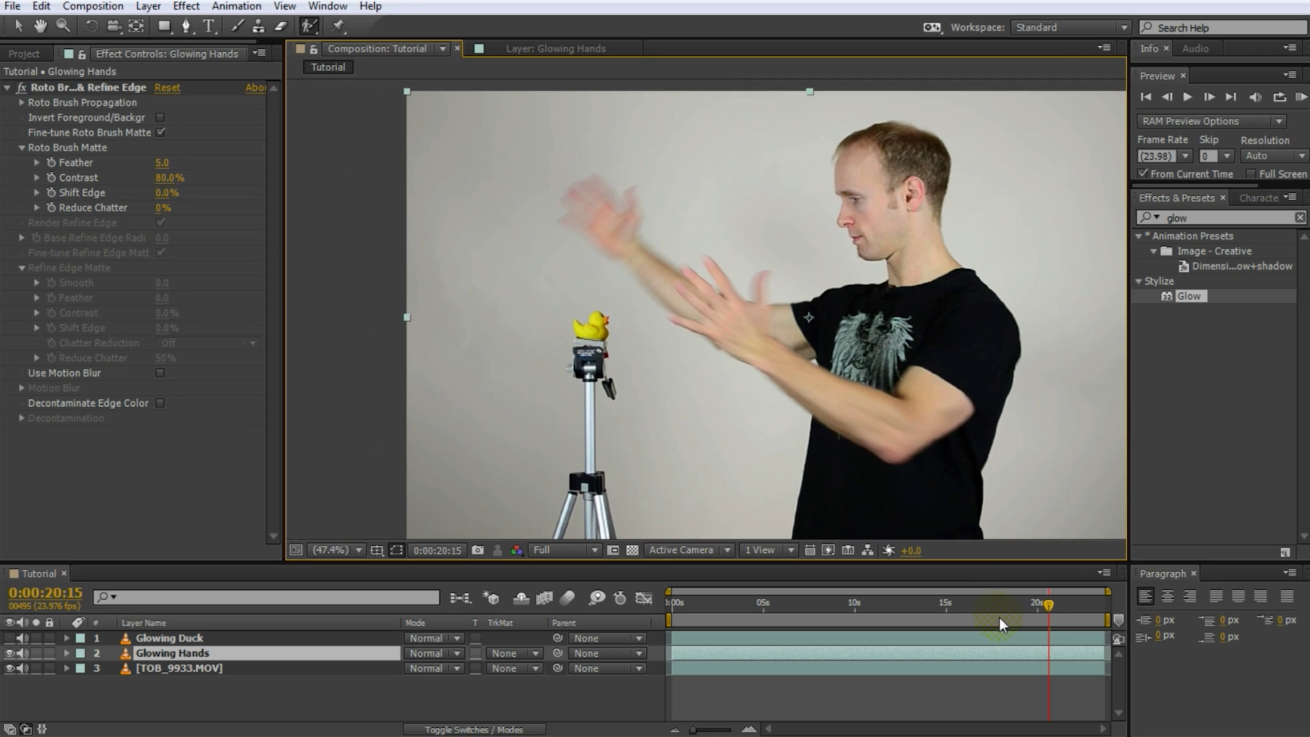
left_click_drag(952, 604, 996, 606)
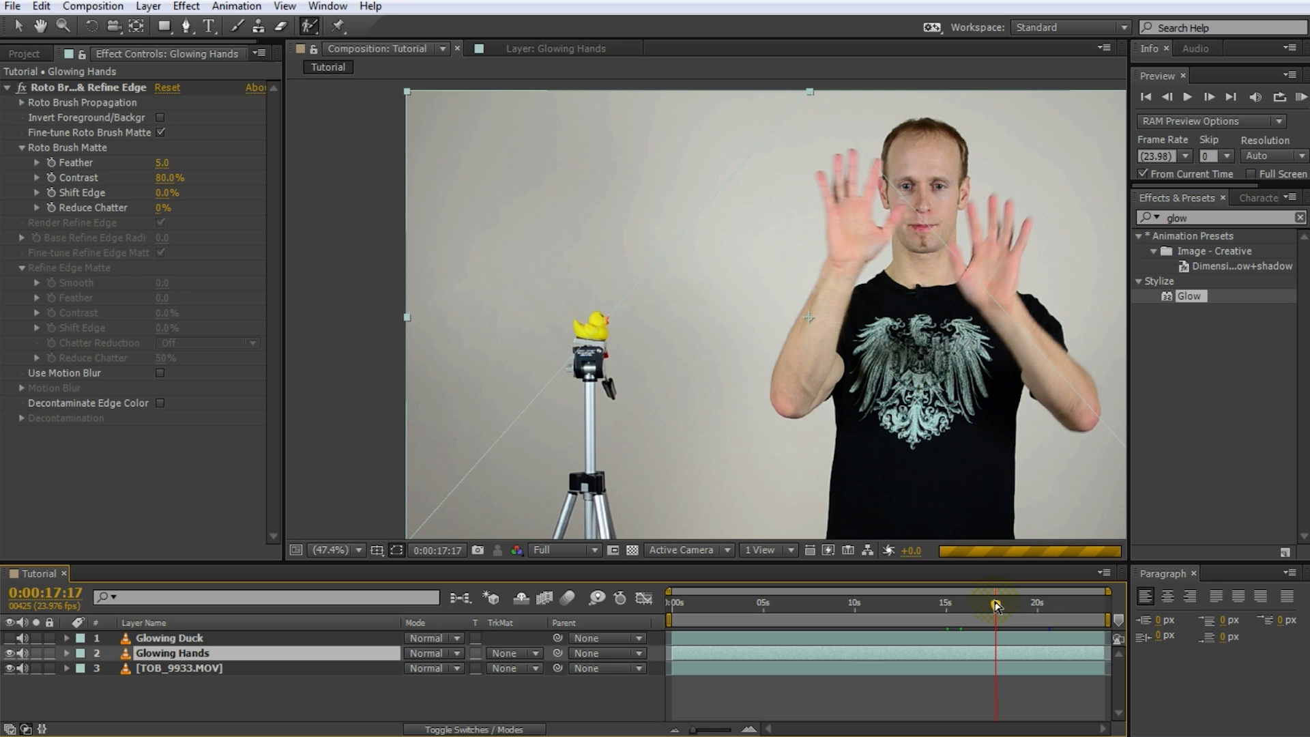
left_click_drag(996, 603, 1005, 605)
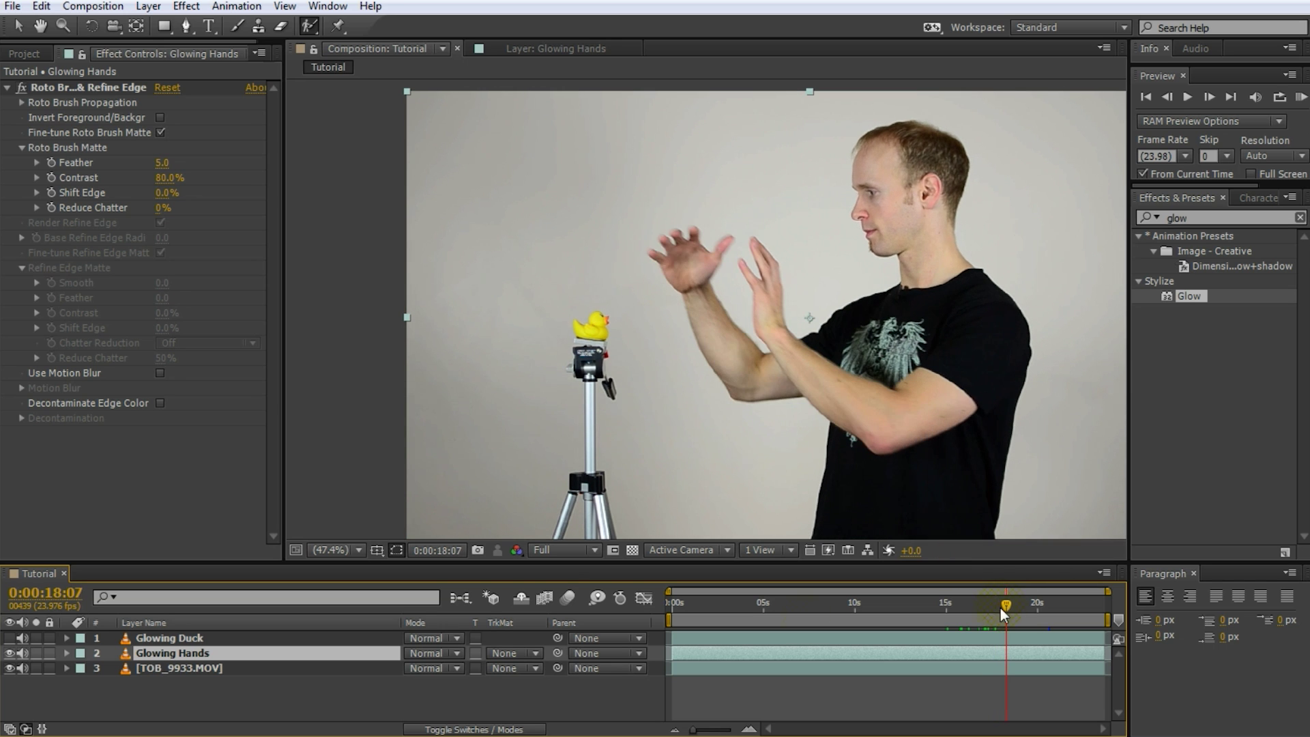
Solo Glowing Hands, trim its in-point near 18 seconds, and zoom to 100% on the cut-out hands.
left_click(37, 654)
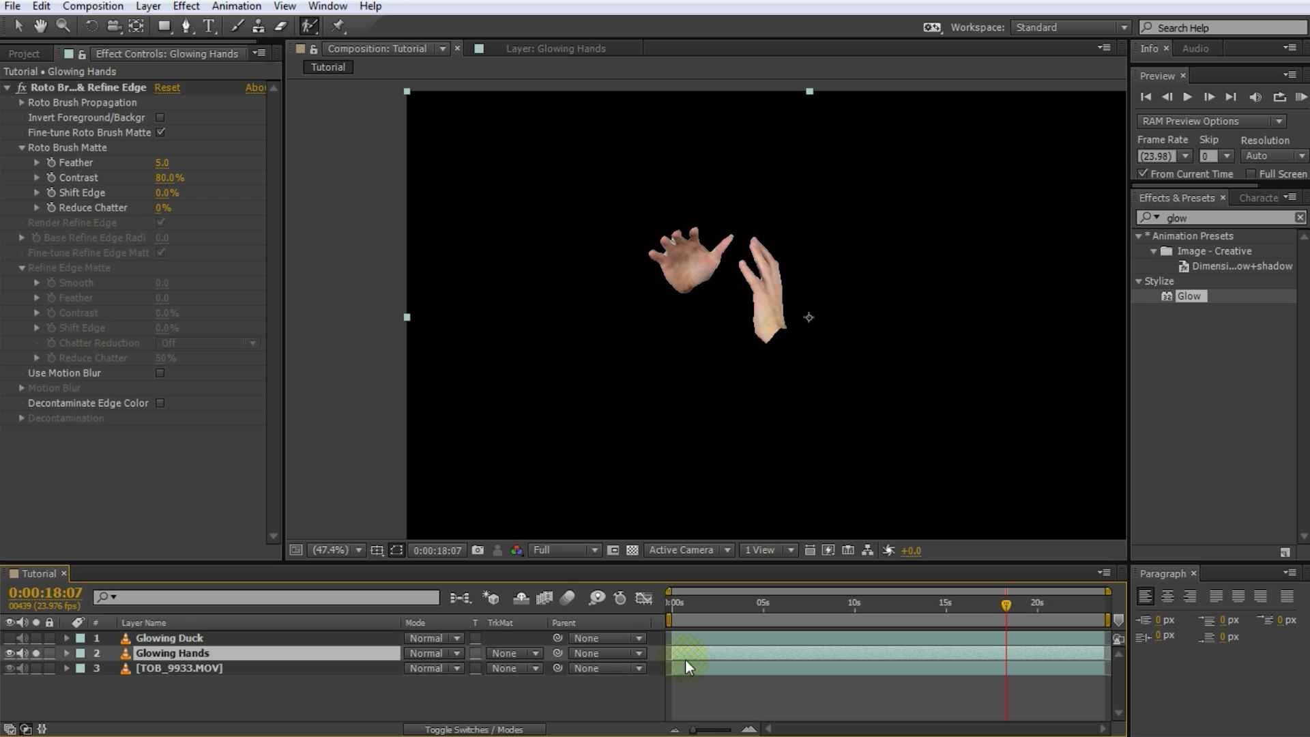
left_click_drag(673, 653, 1045, 675)
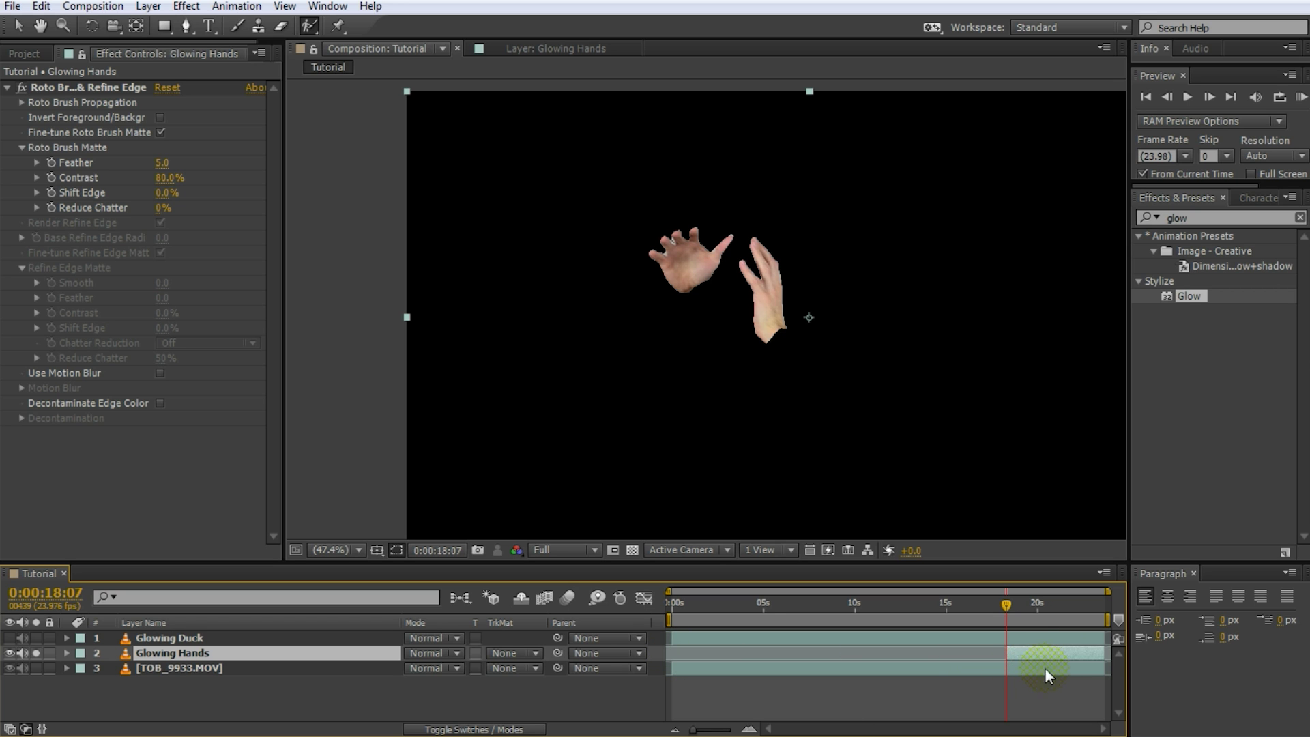
mouse_move(1004, 600)
left_mouse_down()
mouse_move(1032, 600)
mouse_move(1013, 603)
left_mouse_up()
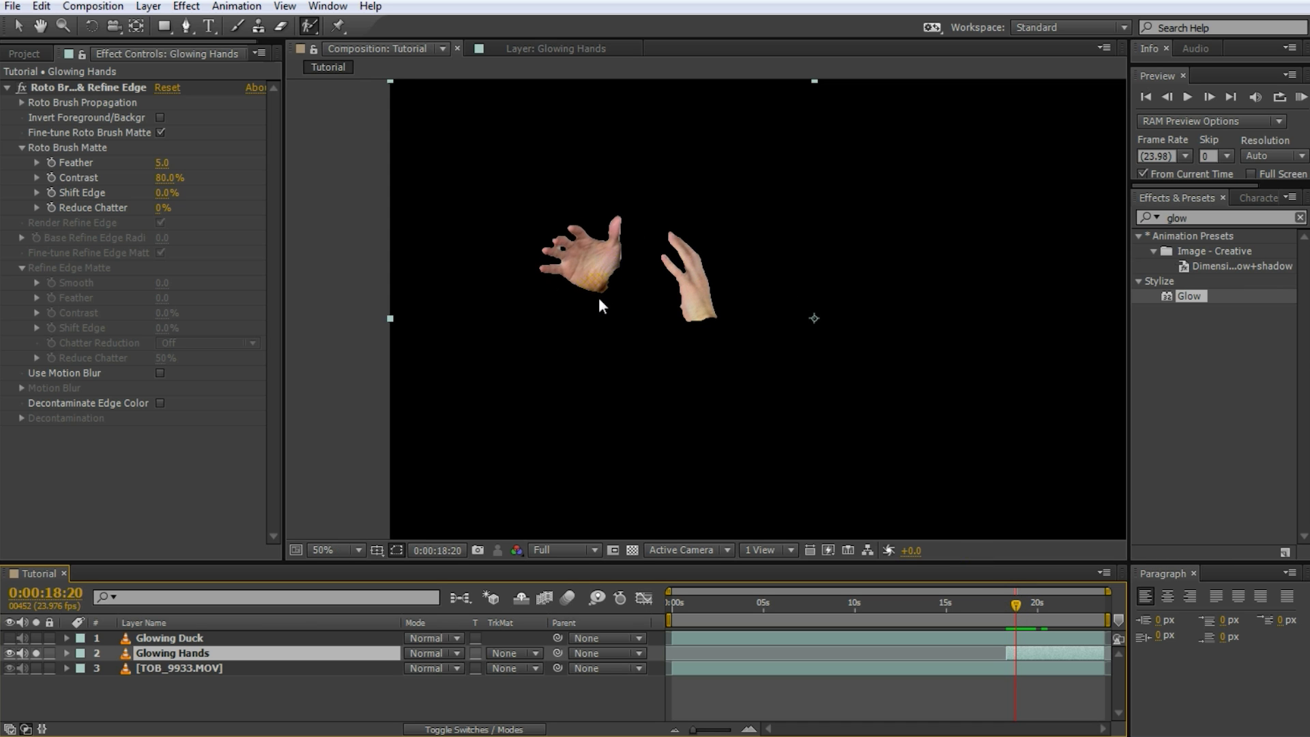
scroll(599, 297, "up", 3)
left_click_drag(600, 298, 807, 404)
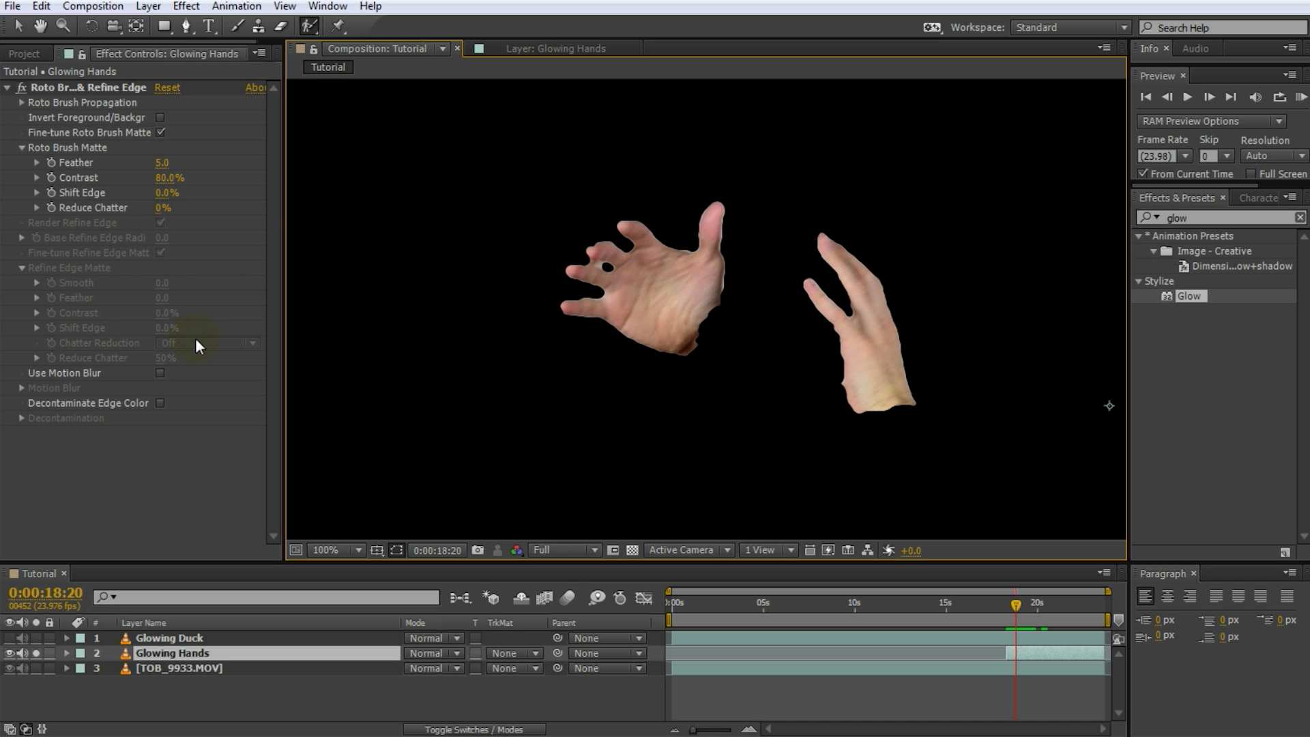
Enable motion blur on the roto matte and scrub around 18:19 to check it.
left_click(161, 373)
left_click(1009, 605)
left_click_drag(1008, 605, 1020, 603)
Apply Stylize > Glow to Glowing Hands with Glow Radius 131.0 and Intensity 1.4.
left_click_drag(1189, 313, 206, 654)
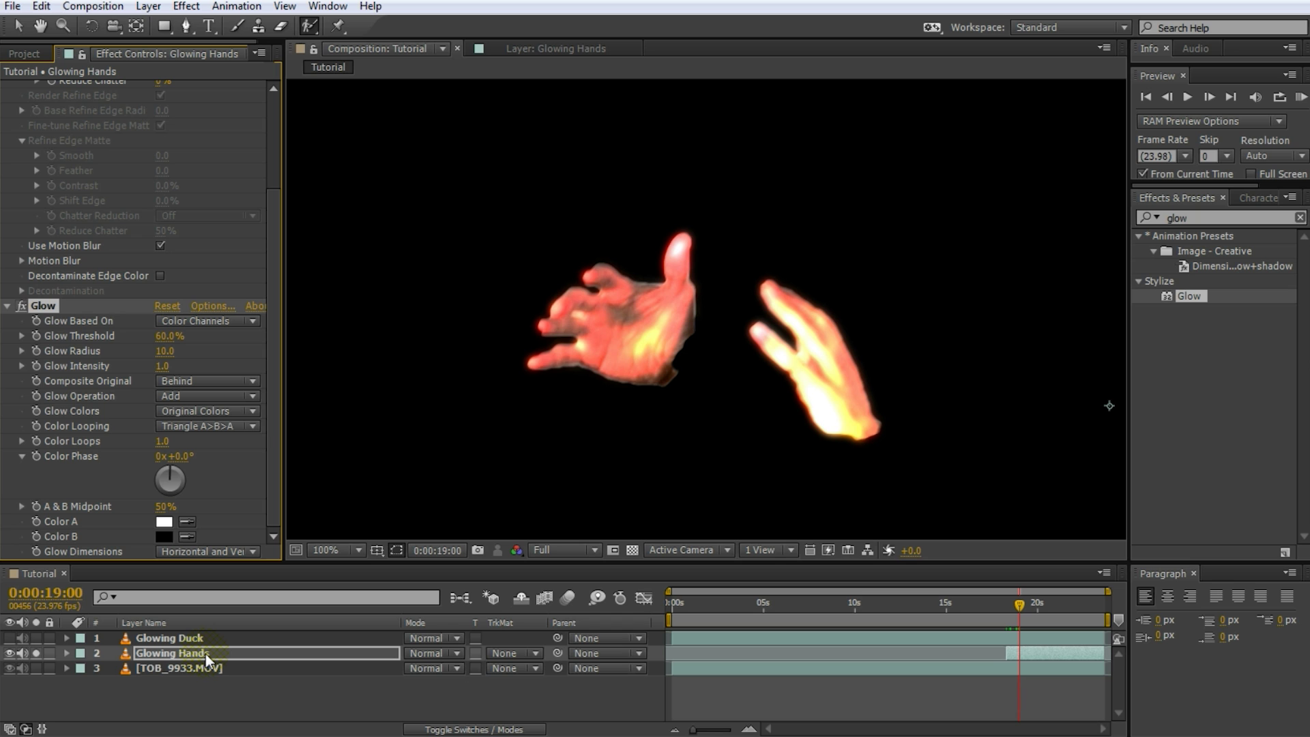
key("v")
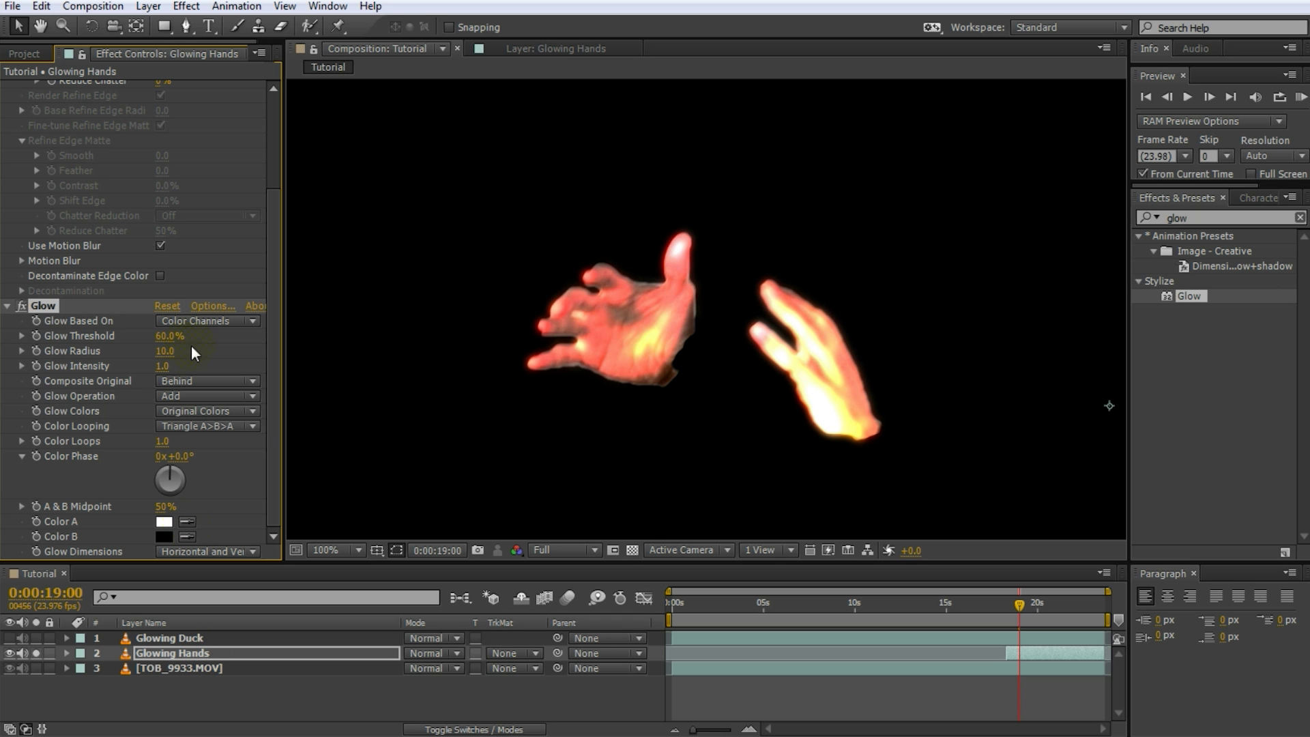
left_click_drag(164, 351, 270, 351)
left_click_drag(162, 366, 205, 367)
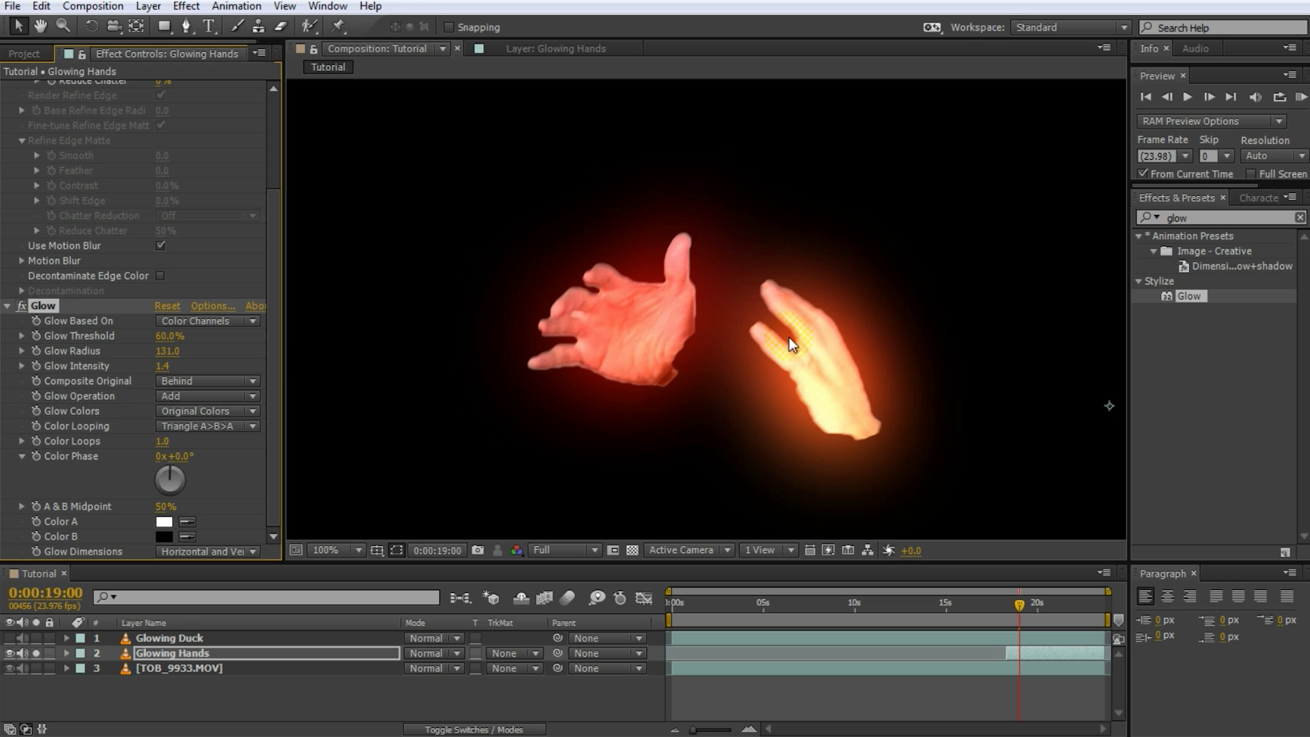
Switch Glow Colors to A & B Colors and set Color A to light blue 26C4FF.
left_click(235, 410)
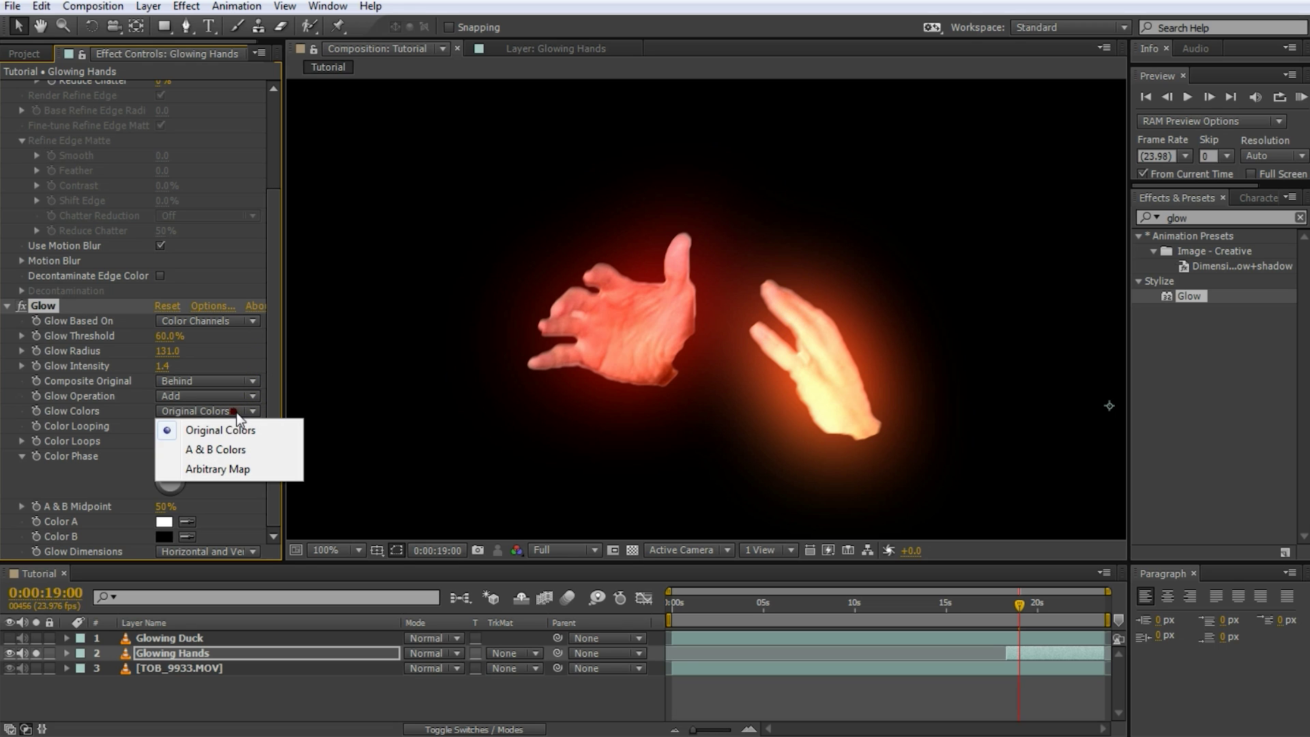
left_click(211, 450)
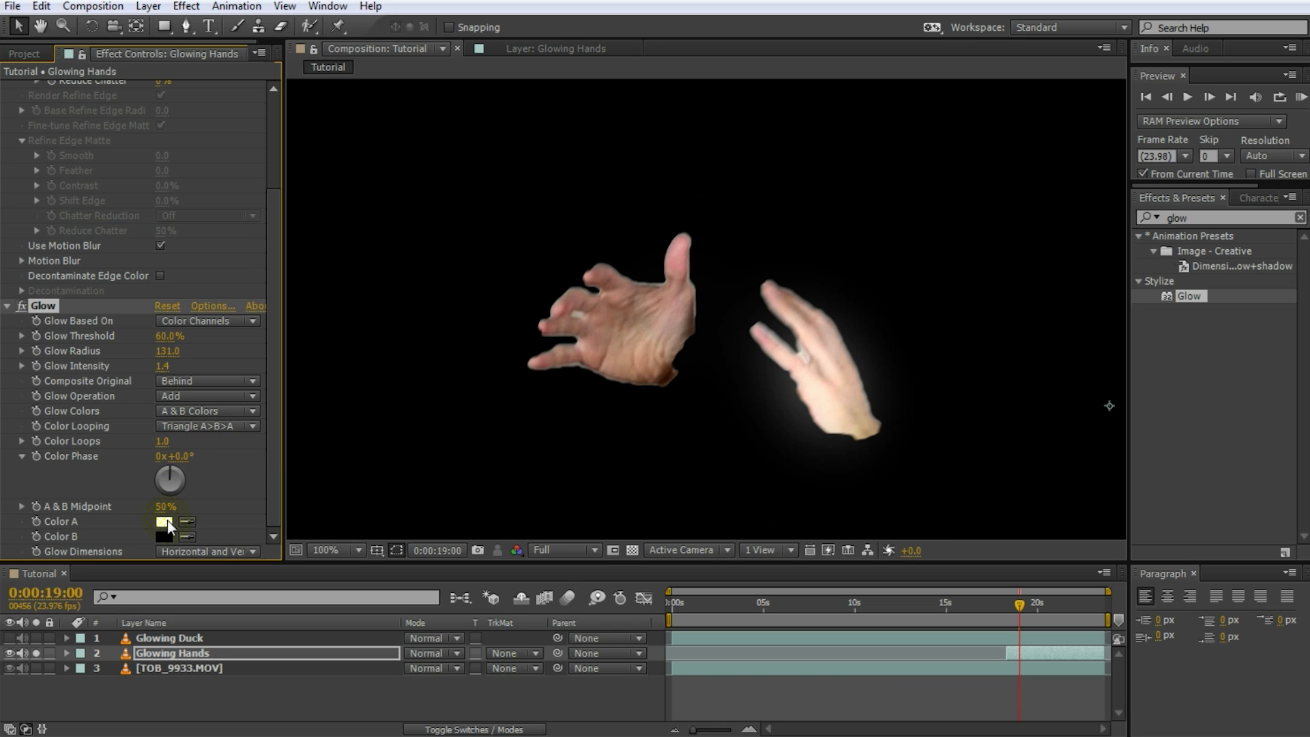
left_click(165, 521)
left_click(270, 438)
left_click(214, 326)
left_click_drag(270, 436, 276, 428)
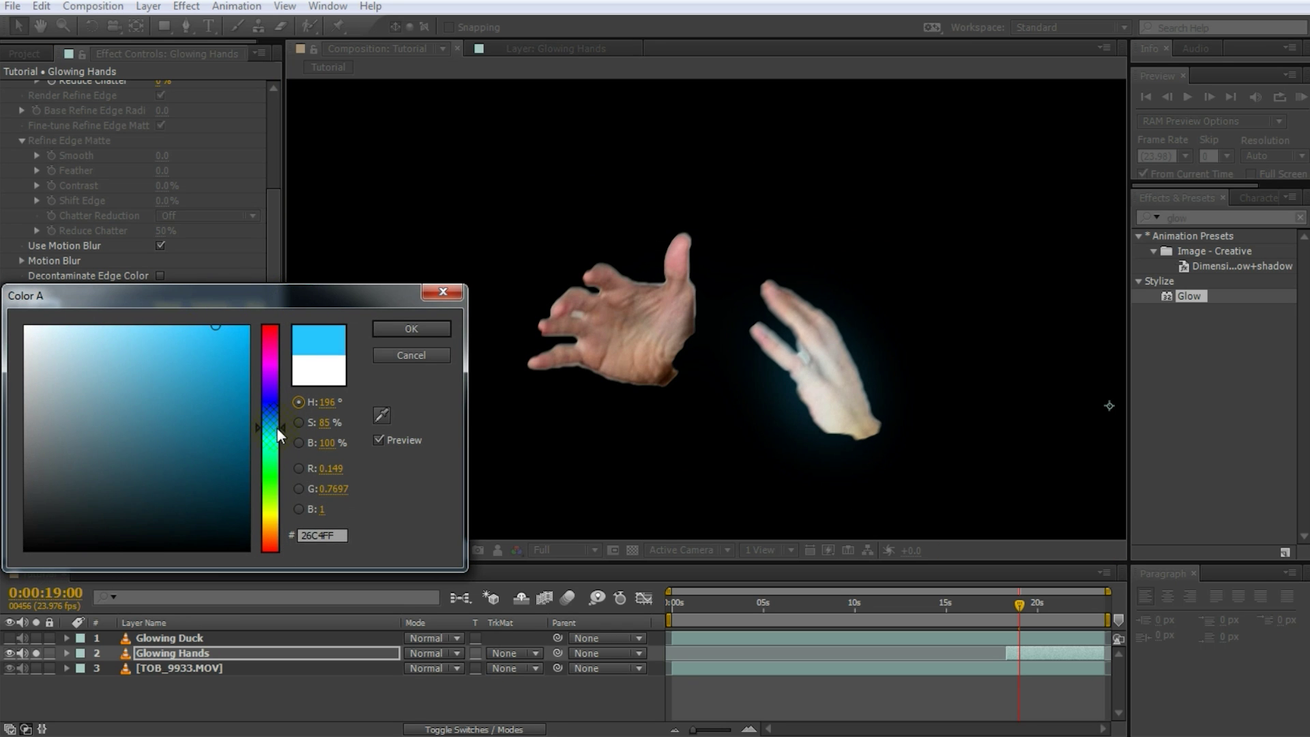
left_click(386, 329)
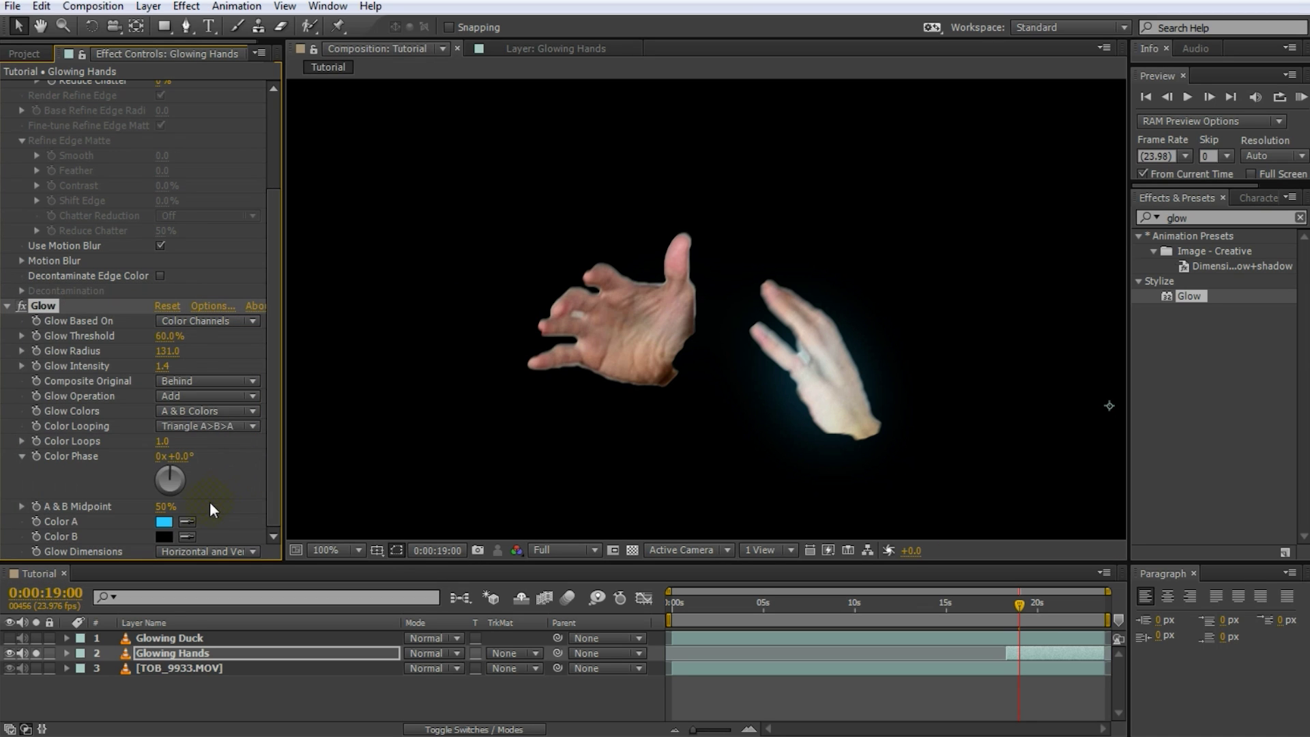
Set Glow Color B to a fully saturated deep blue.
left_click(164, 537)
left_click(273, 418)
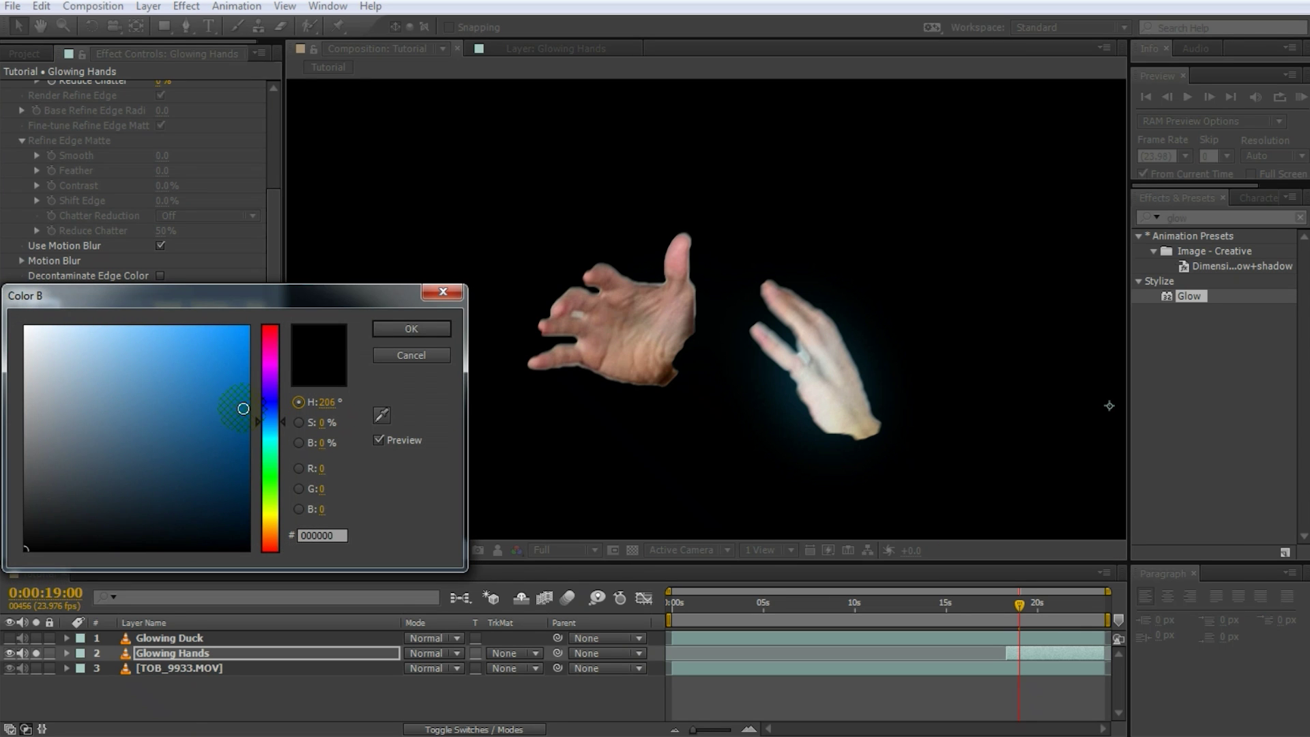
left_click(247, 389)
mouse_move(248, 389)
left_mouse_down()
mouse_move(282, 396)
mouse_move(280, 380)
left_mouse_up()
left_click(409, 328)
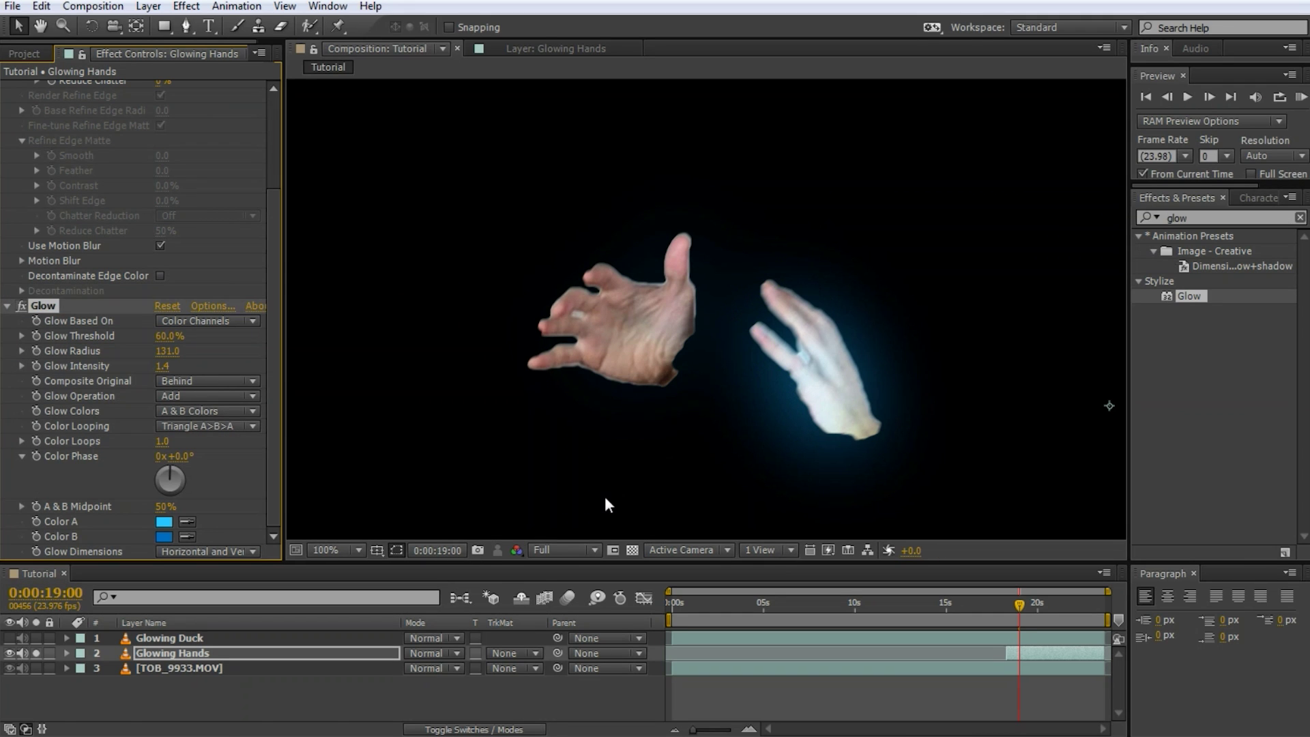
Raise Glow Intensity to 2.4, lower Glow Threshold to 45.5%, and fit the frame in view.
left_click_drag(170, 366, 313, 365)
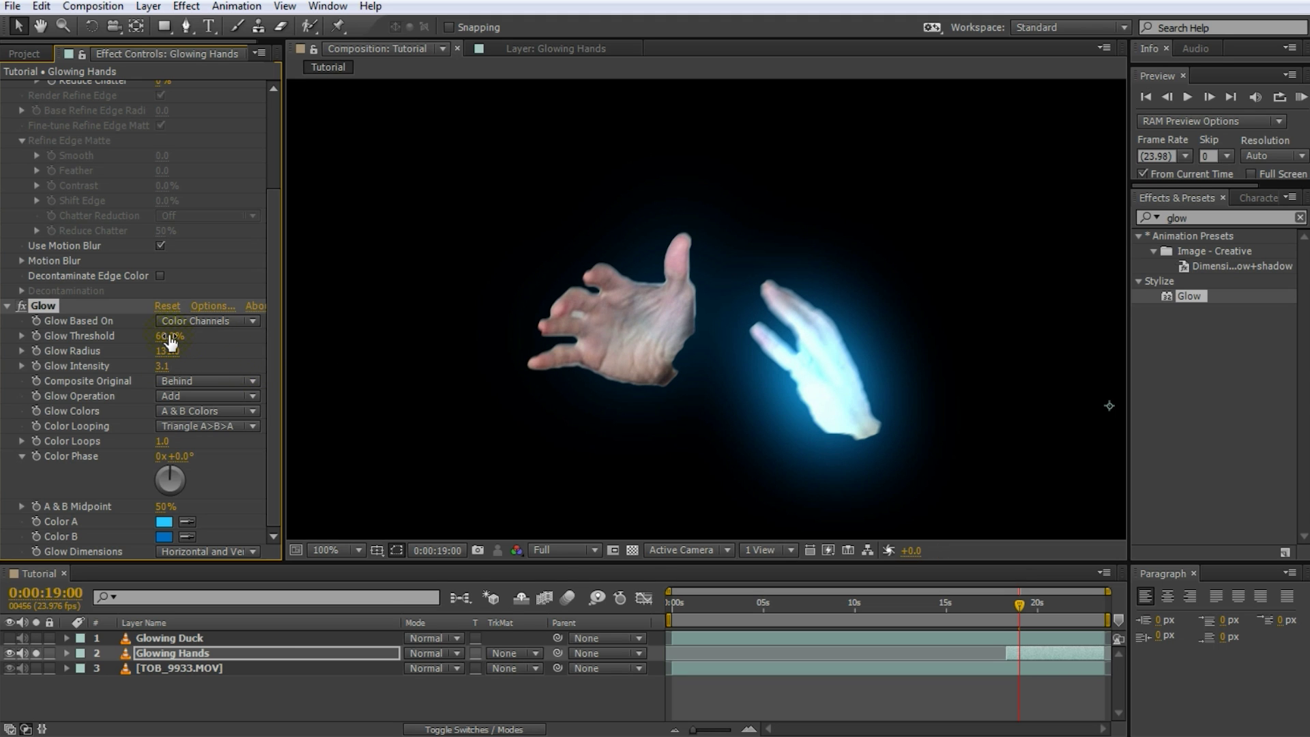
mouse_move(169, 338)
left_mouse_down()
mouse_move(136, 337)
mouse_move(153, 339)
left_mouse_up()
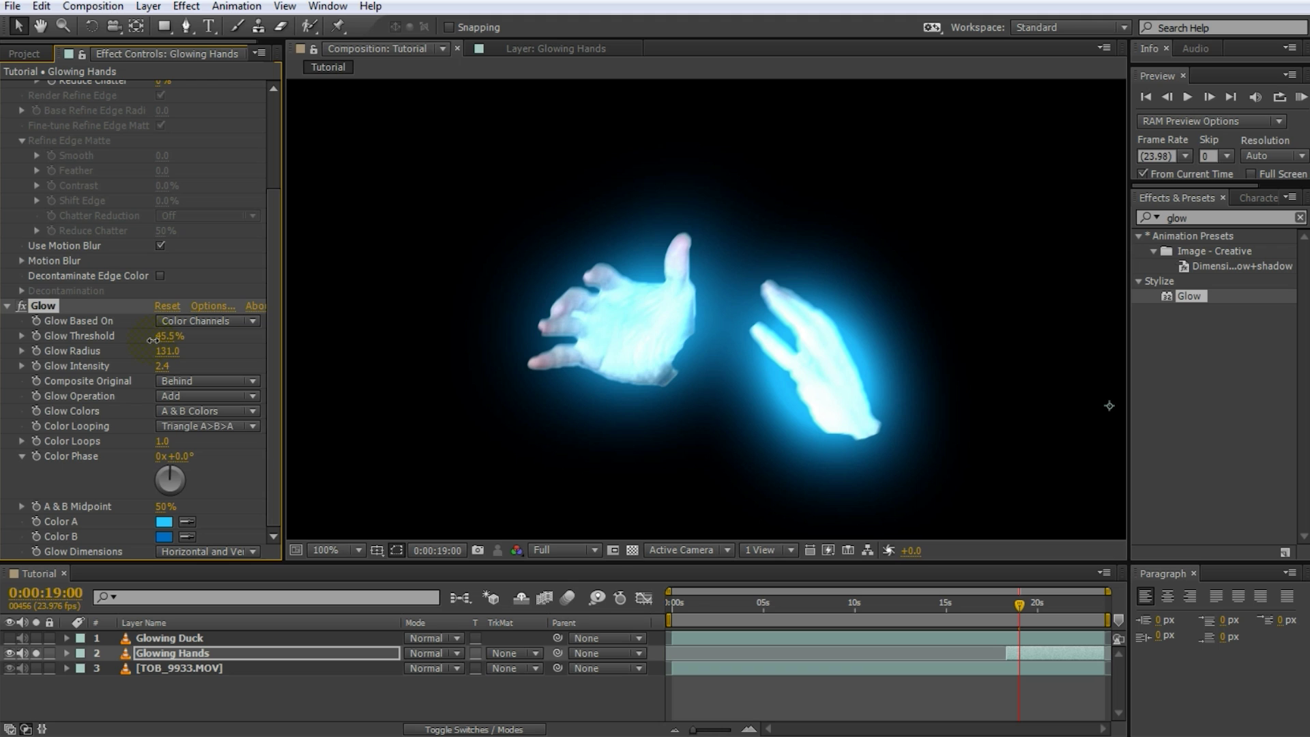
key("shift+slash")
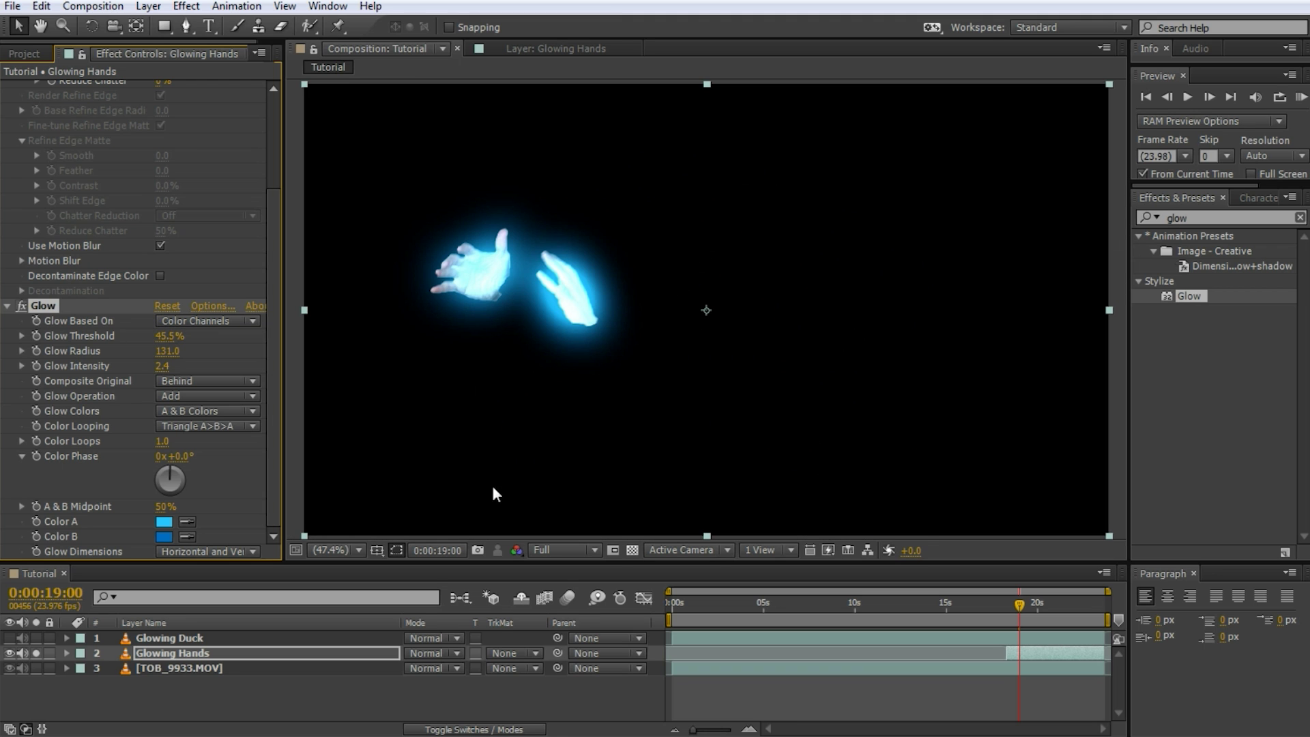
Unsolo Glowing Hands at 0:00:18:07 and preview the presenter footage with the blue-glowing hands.
left_click_drag(1011, 607, 1005, 607)
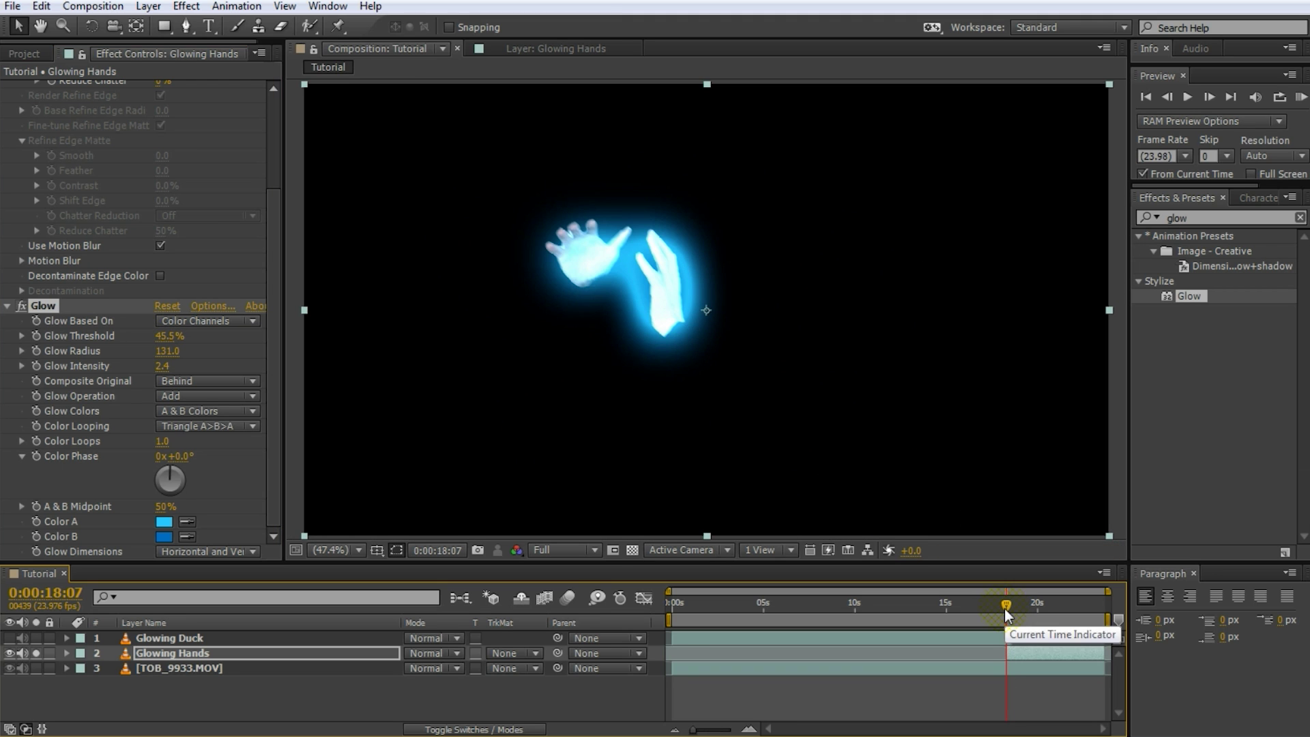
left_click(36, 653)
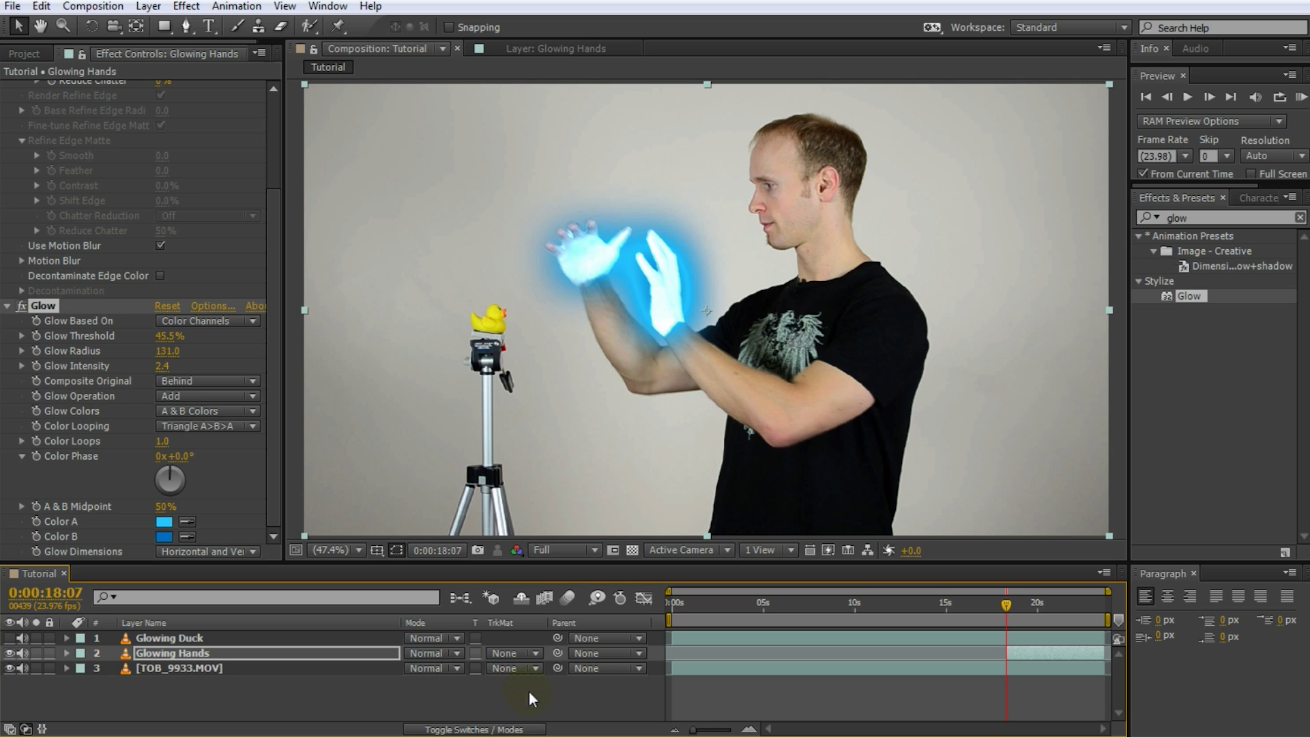
left_click(546, 688)
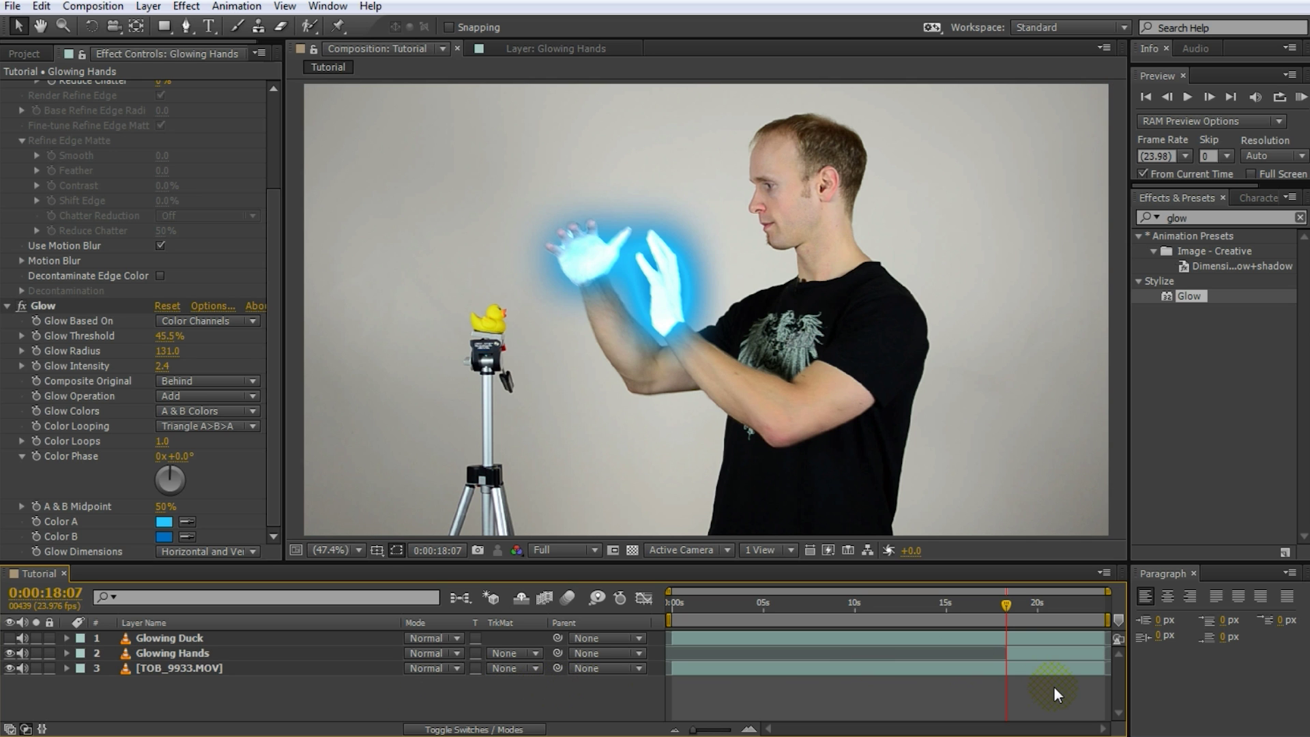
key("space")
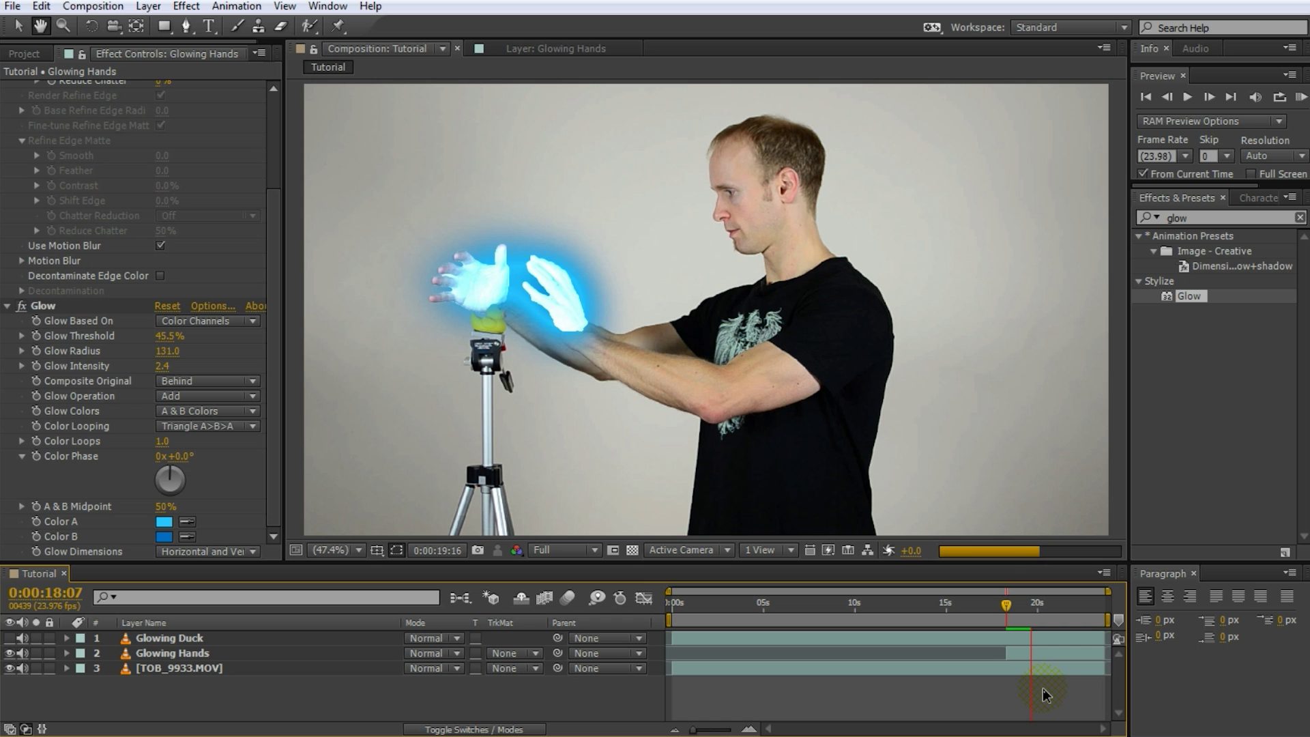
left_click_drag(1022, 603, 1007, 604)
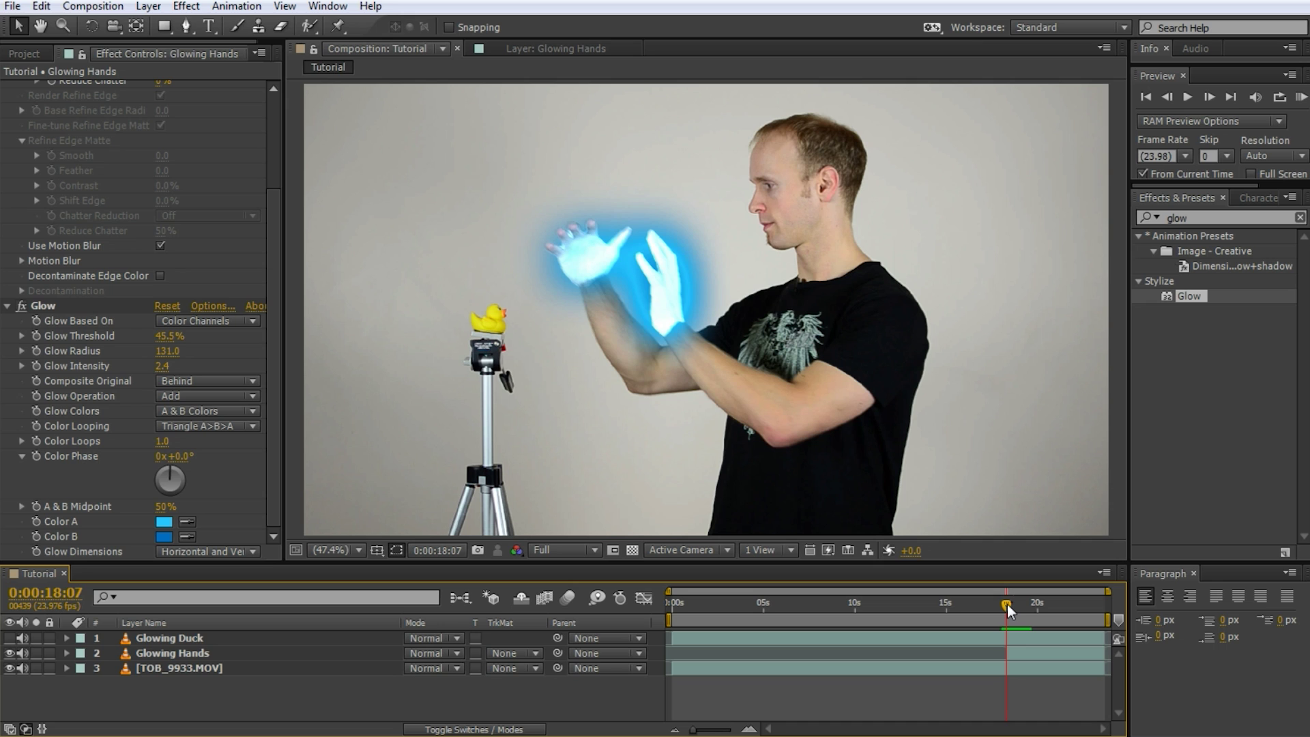
Keyframe Glowing Hands' Opacity at 0% at 18:07, fading back in by 18:15.
left_click(1029, 651)
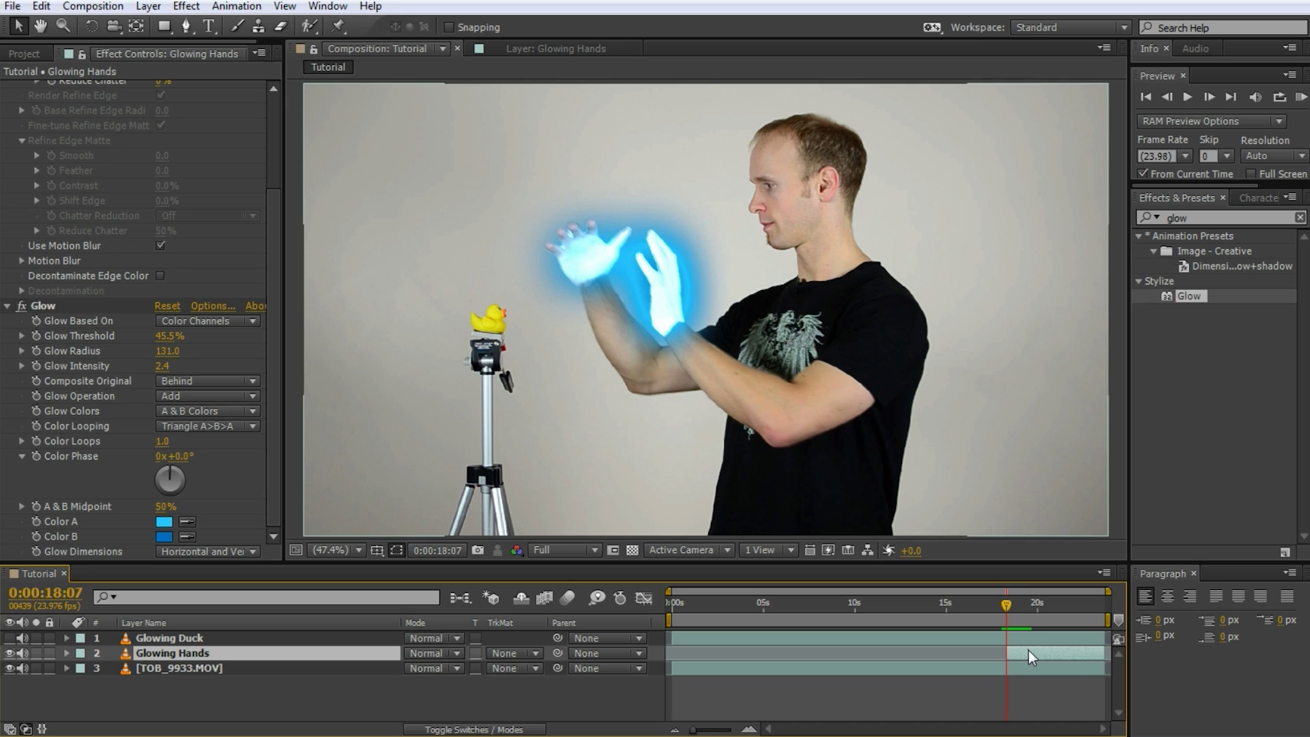
key("t")
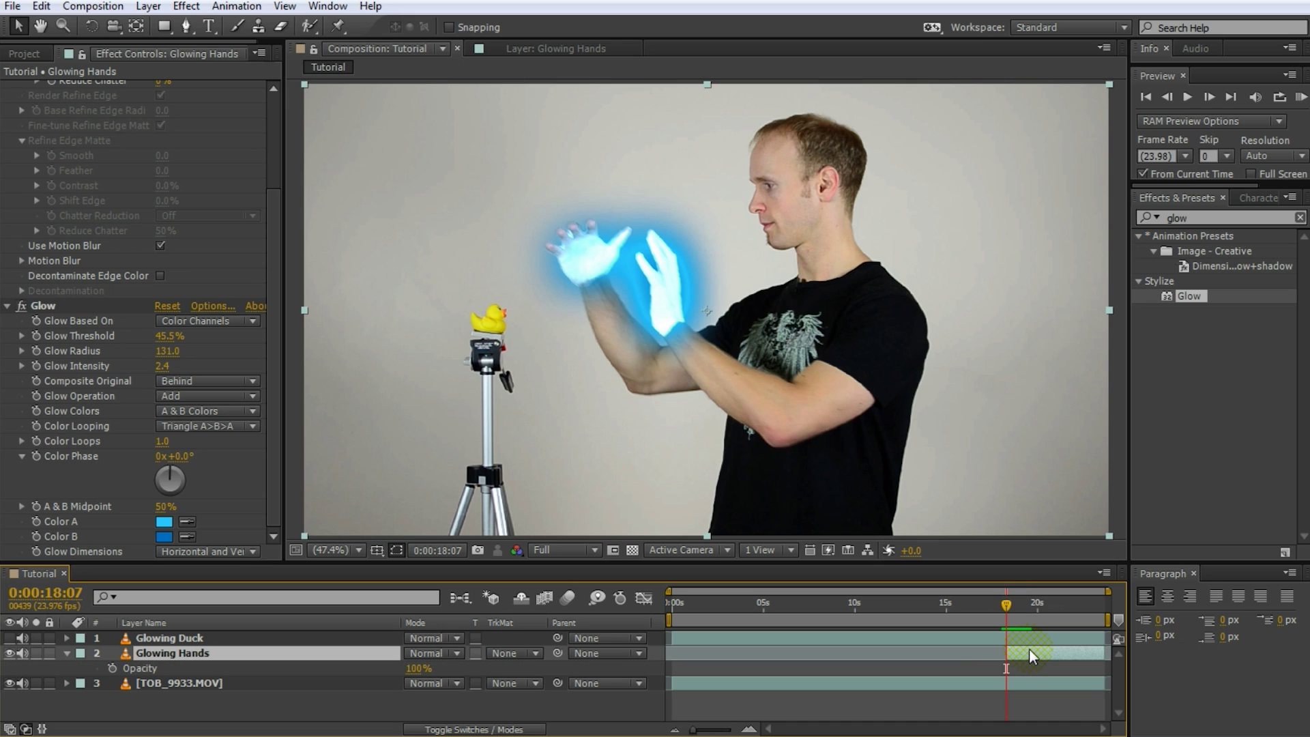
left_click(112, 668)
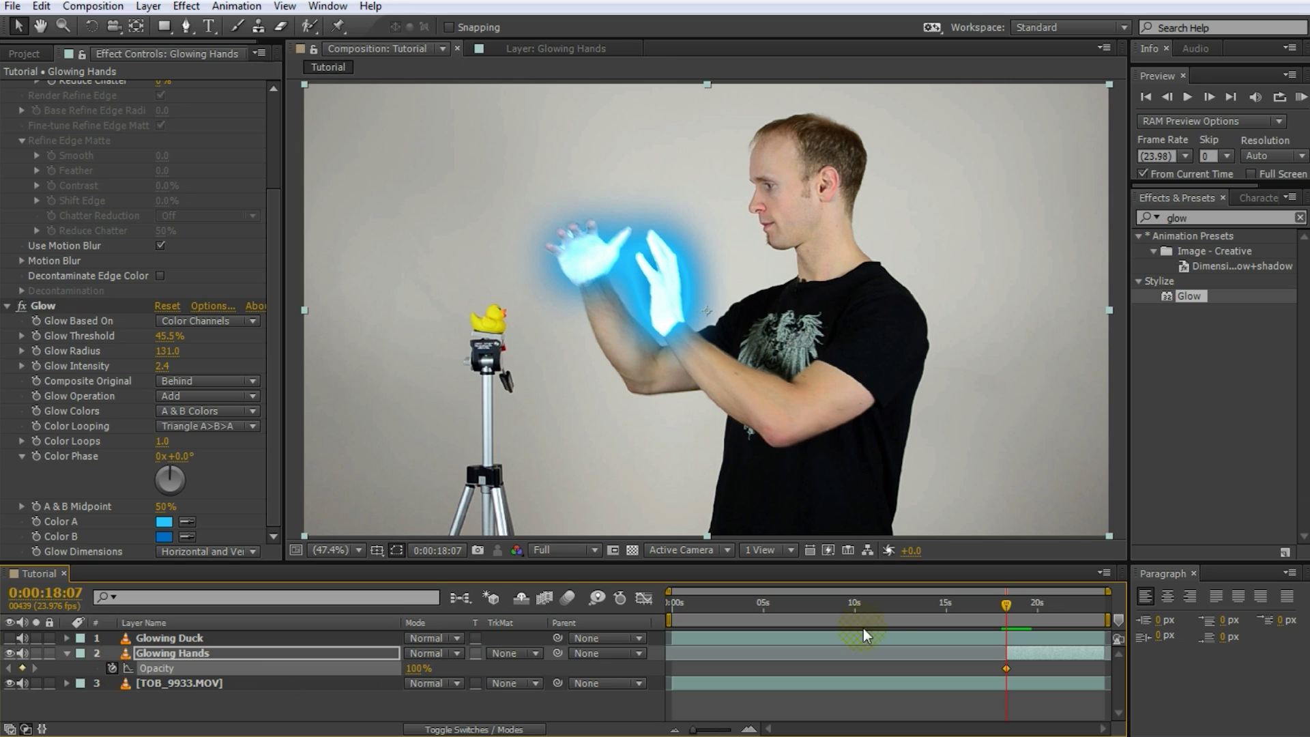
left_click(416, 668)
type("0")
key("Return")
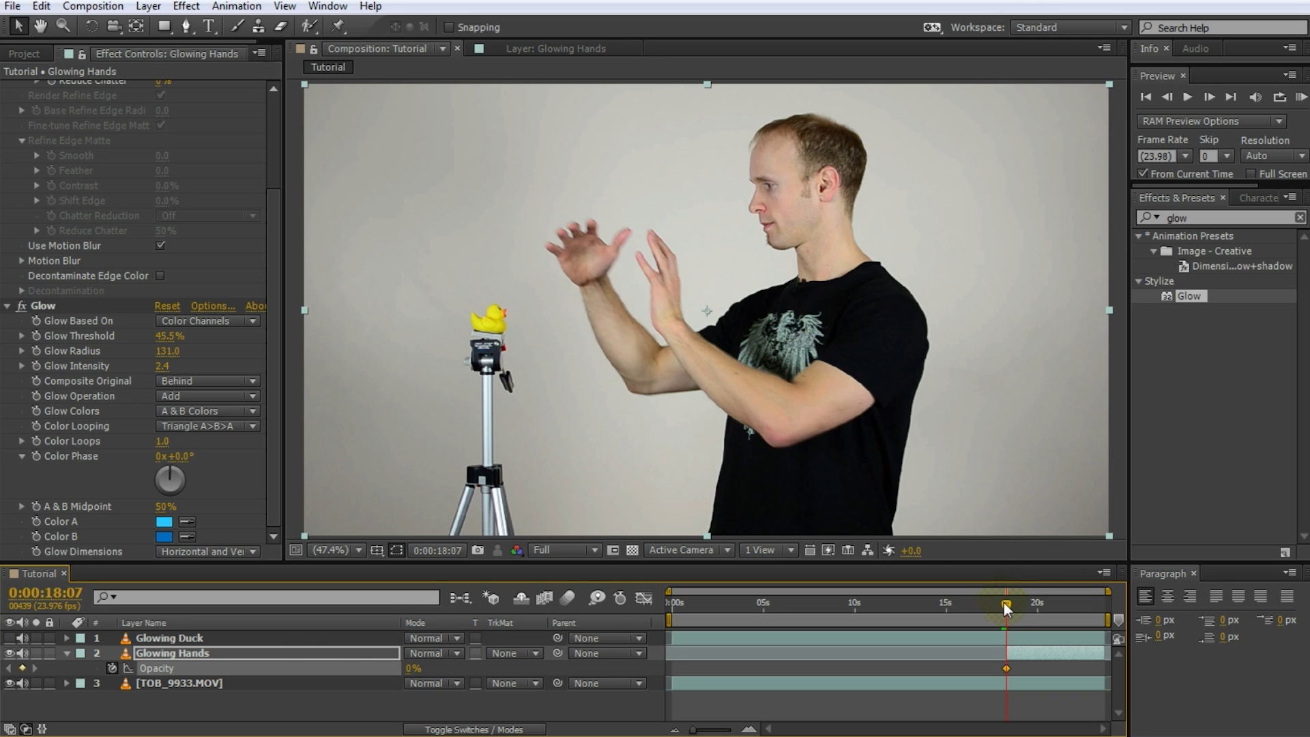
left_click_drag(1003, 603, 1010, 603)
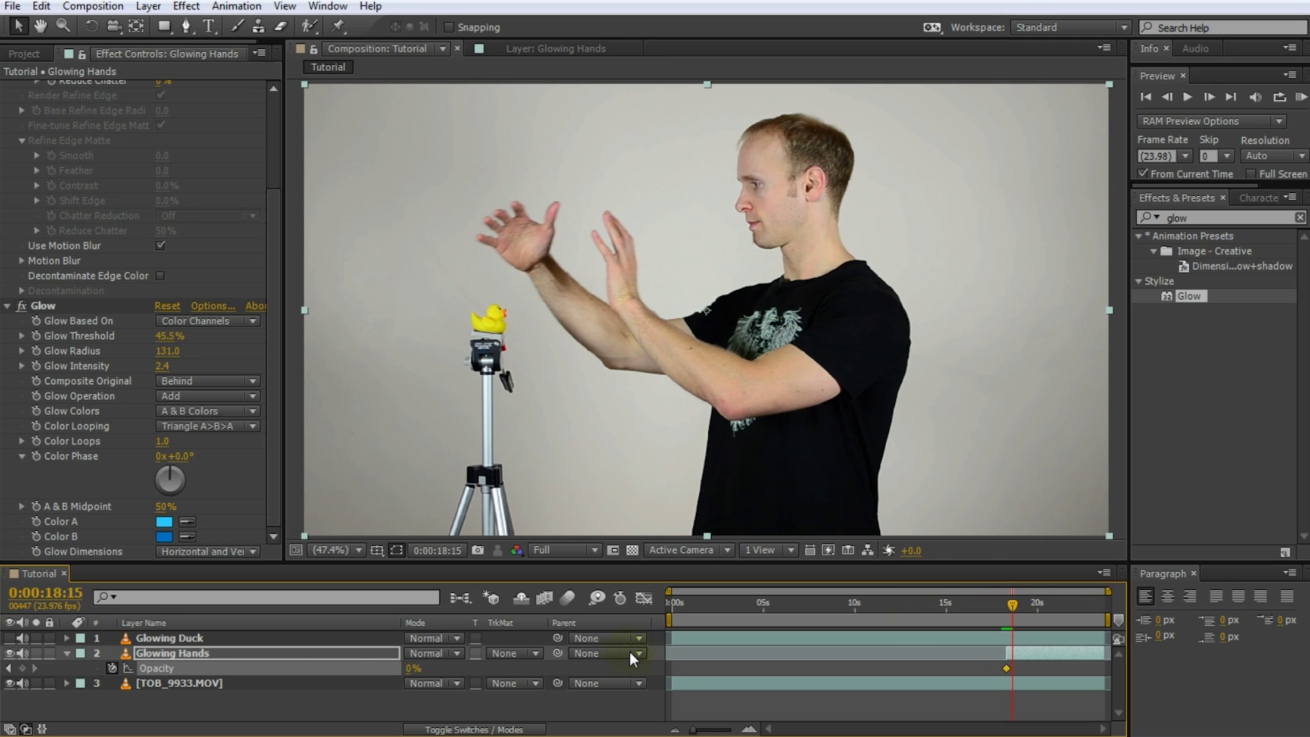
left_click_drag(413, 668, 624, 649)
Add an Opacity keyframe at 20:07, fade to 0% at 20:23, and preview from 17:11.
left_click_drag(1004, 607, 1046, 609)
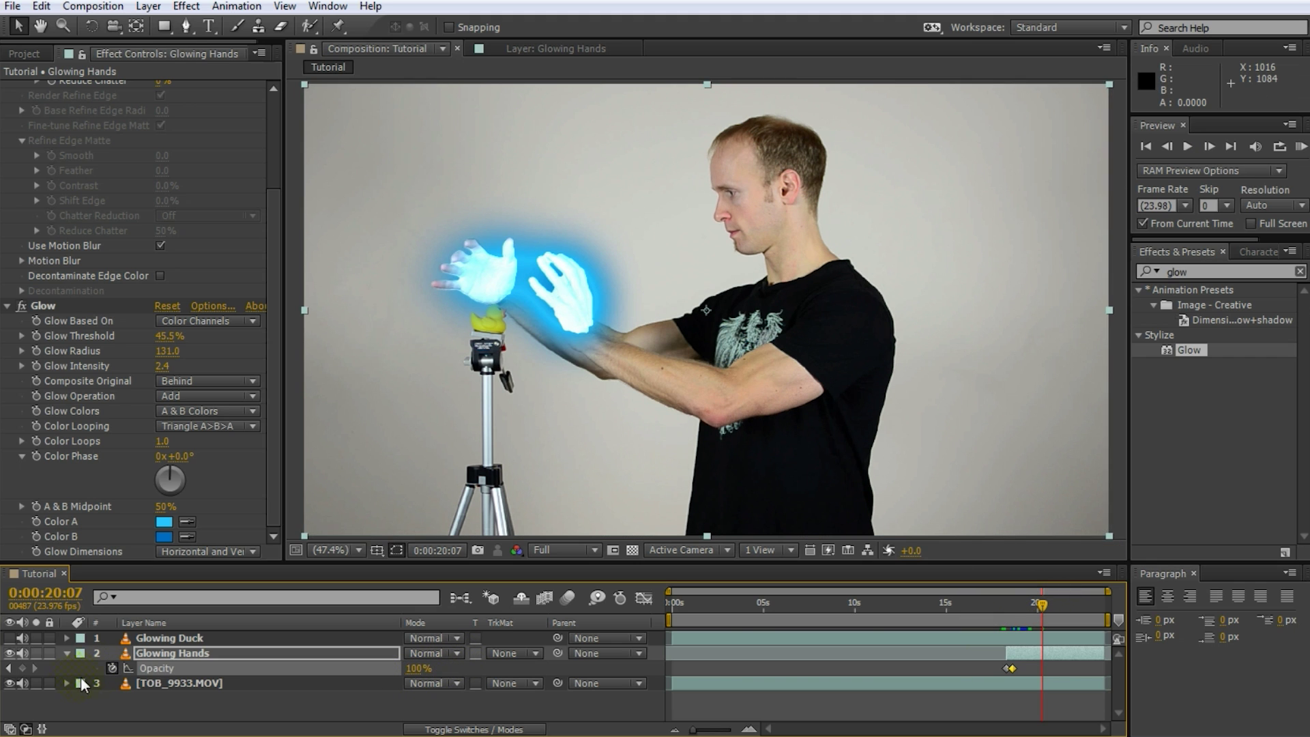
left_click(21, 669)
left_click_drag(1041, 605, 1056, 607)
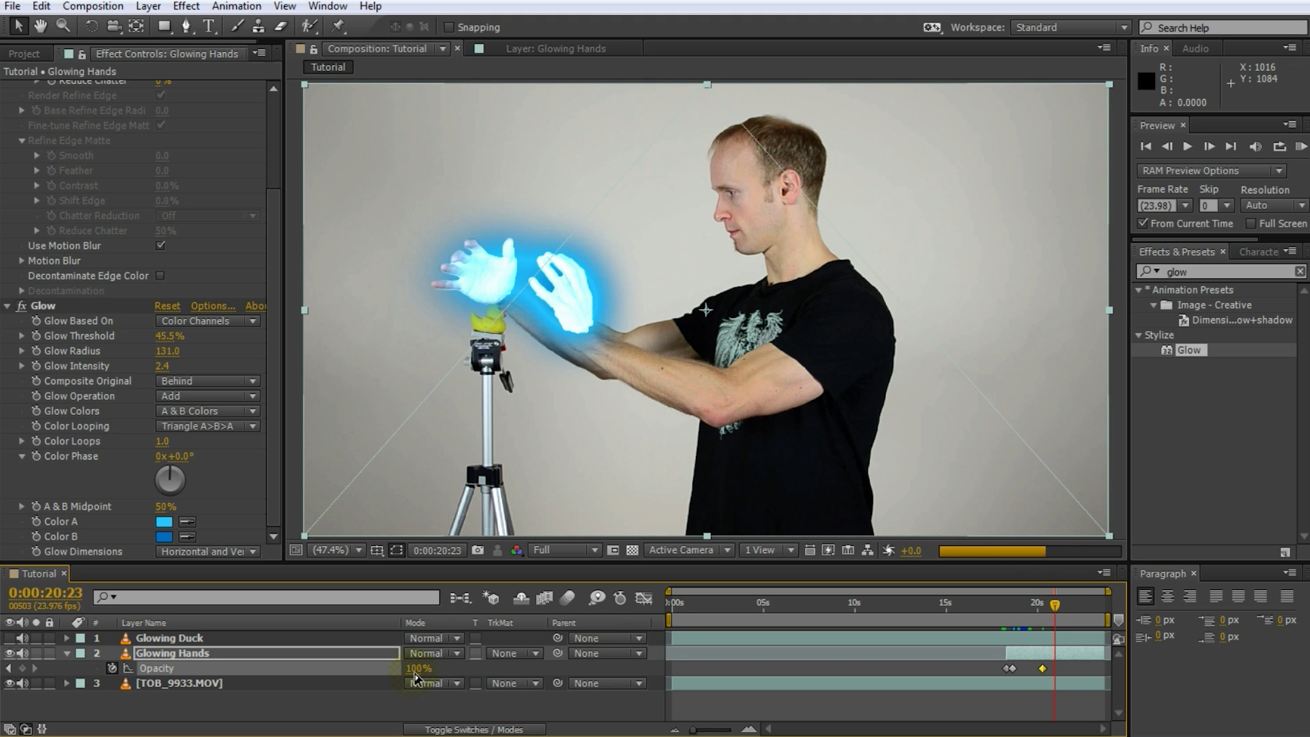
left_click_drag(414, 672, 269, 677)
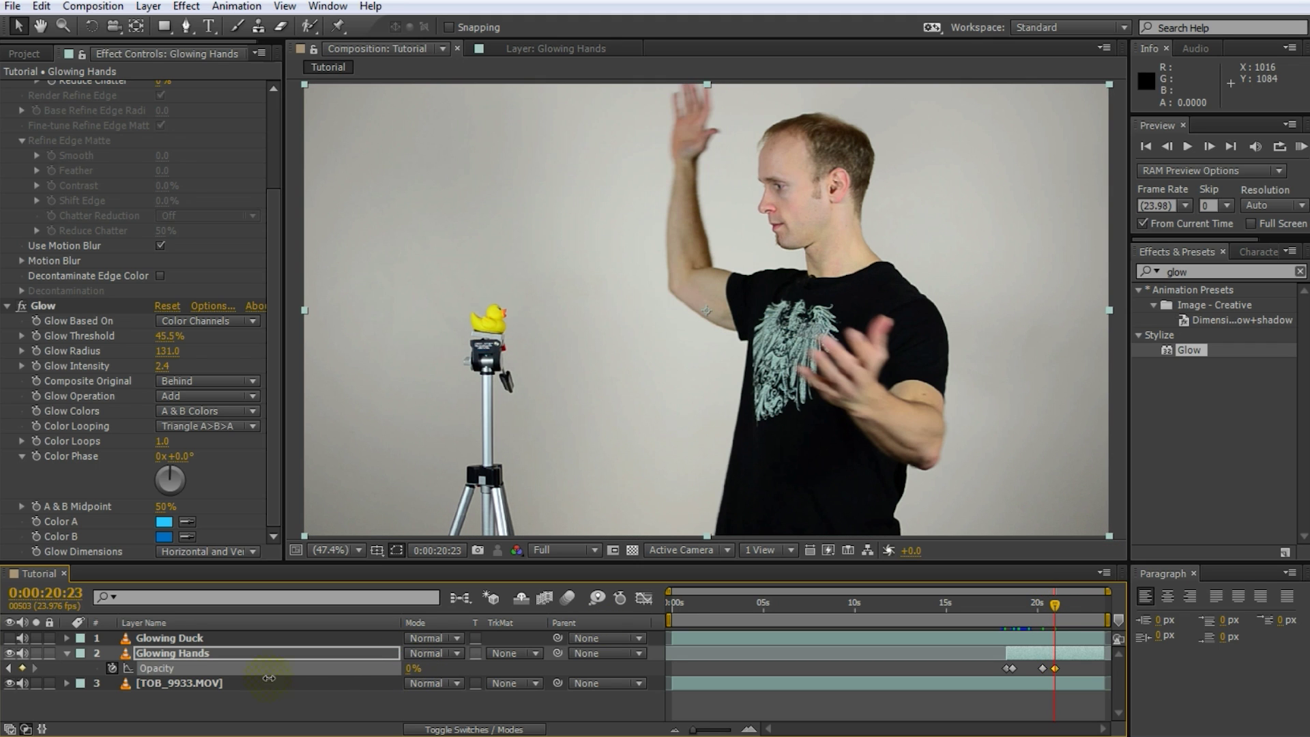
left_click_drag(1055, 601, 990, 603)
key("space")
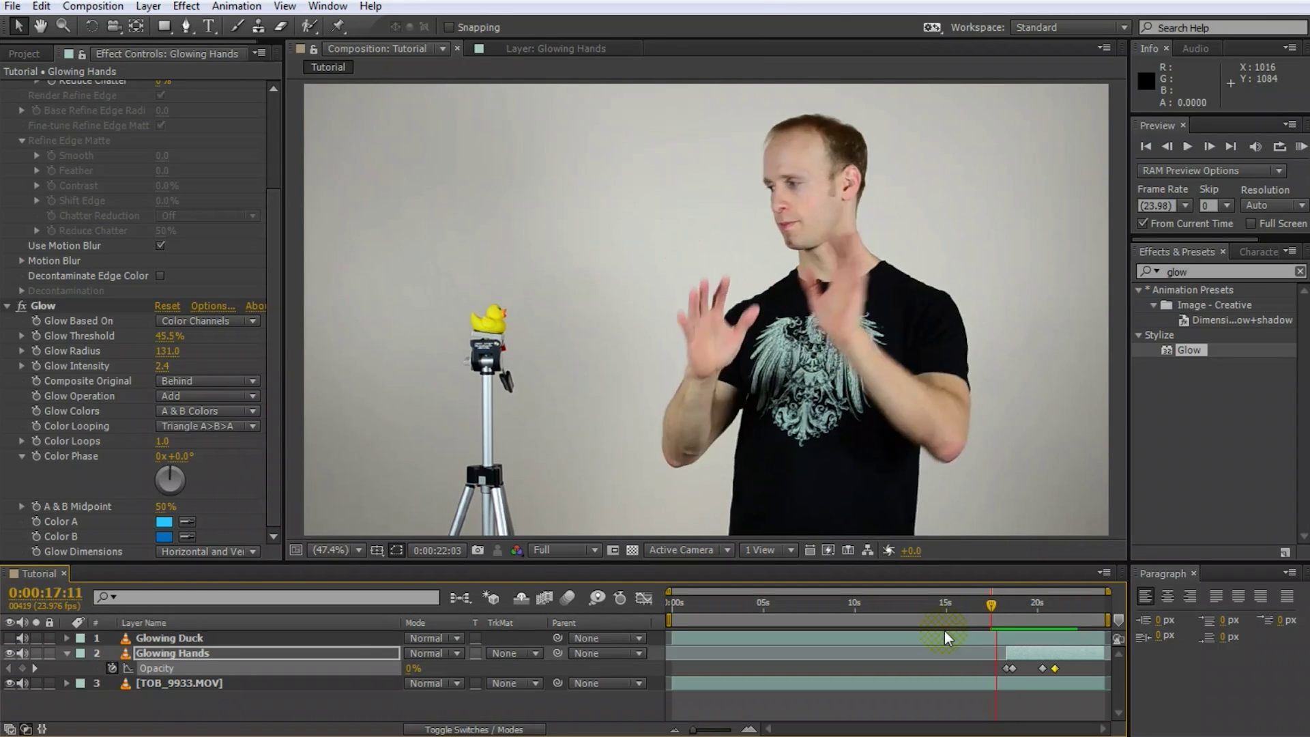